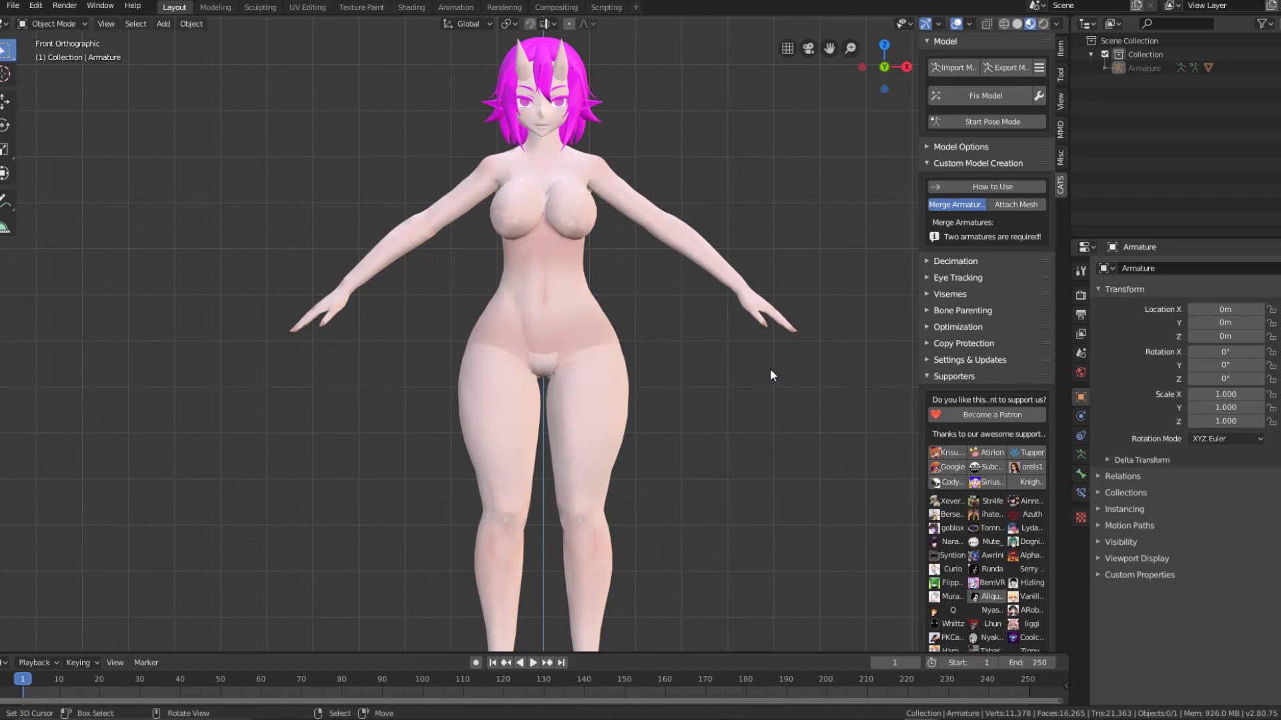
Step: Unhide the character's hidden armature so its bones show over the body
{"action": "scroll", "coordinate": [773, 386], "scroll_direction": "down", "scroll_amount": 1}
{"action": "middle_click_drag", "start_coordinate": [788, 443], "coordinate": [719, 458]}
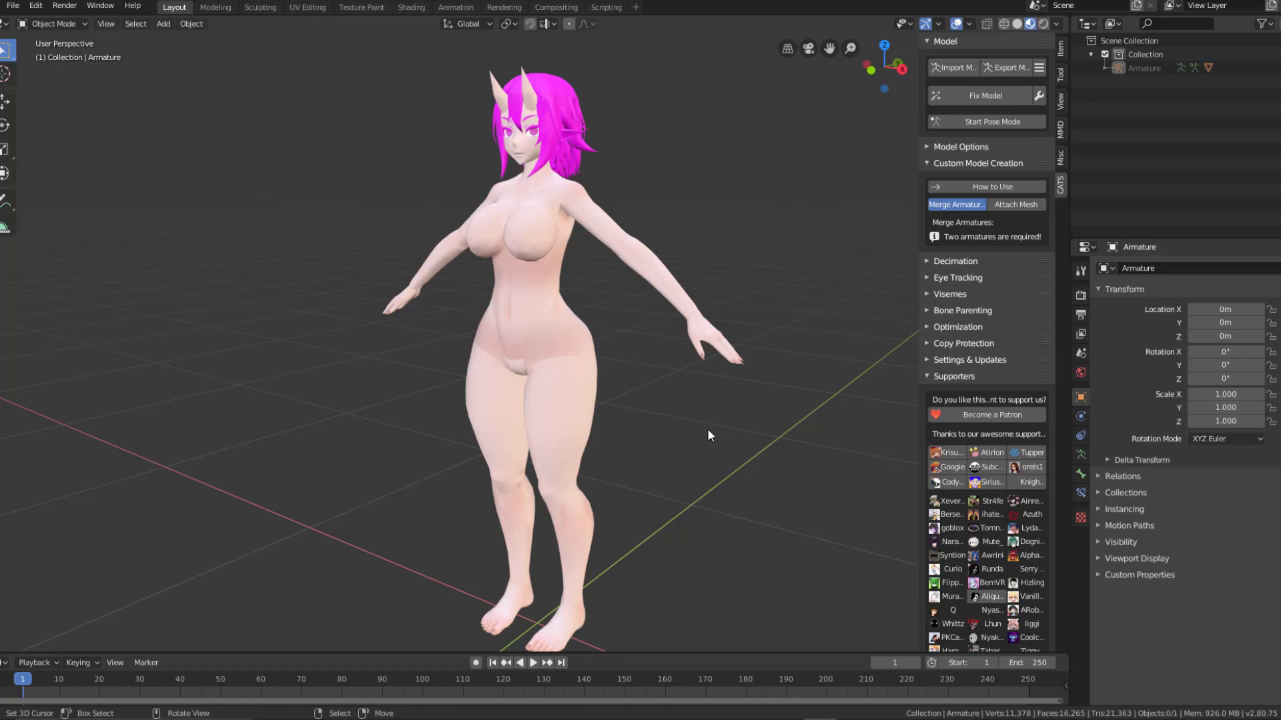
{"action": "mouse_move", "coordinate": [707, 428]}
{"action": "middle_mouse_down"}
{"action": "mouse_move", "coordinate": [706, 414]}
{"action": "mouse_move", "coordinate": [834, 406]}
{"action": "mouse_move", "coordinate": [780, 420]}
{"action": "mouse_move", "coordinate": [529, 403]}
{"action": "mouse_move", "coordinate": [730, 403]}
{"action": "mouse_move", "coordinate": [750, 422]}
{"action": "mouse_move", "coordinate": [668, 369]}
{"action": "mouse_move", "coordinate": [662, 412]}
{"action": "mouse_move", "coordinate": [702, 407]}
{"action": "middle_mouse_up"}
{"action": "key", "text": "alt+h"}
{"action": "key", "text": "h"}
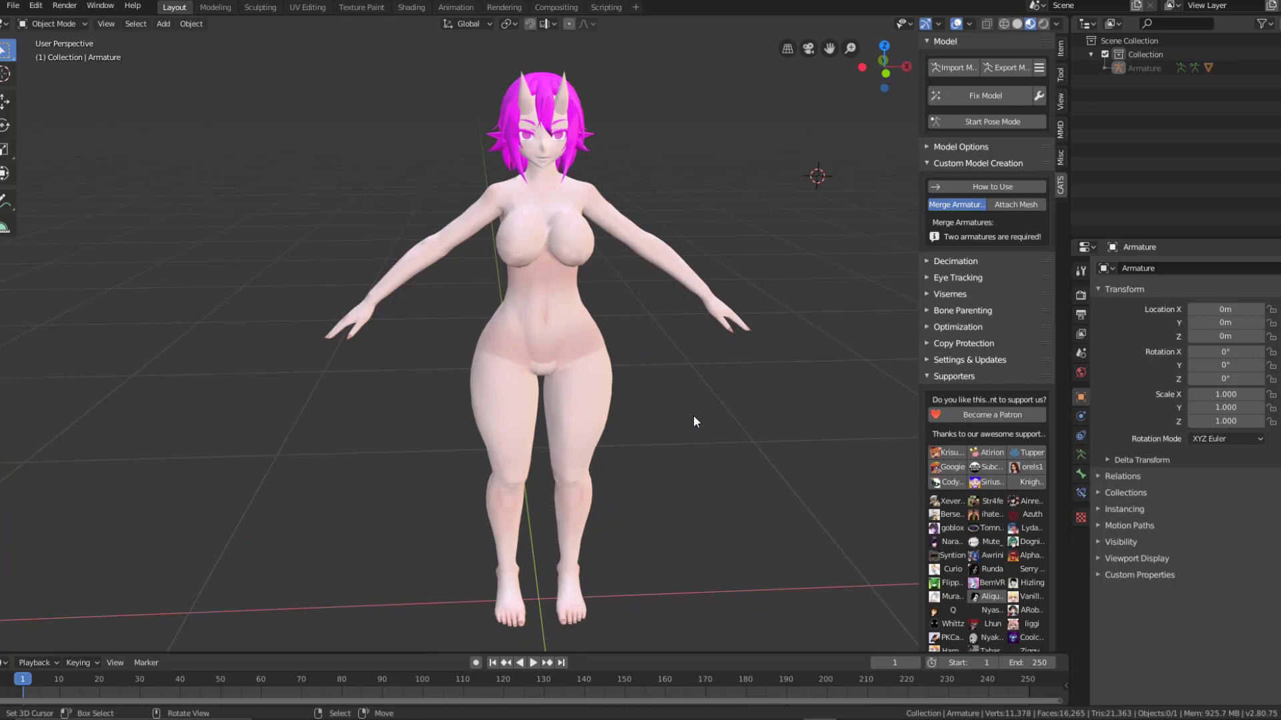
{"action": "key", "text": "alt+h"}
{"action": "middle_click_drag", "start_coordinate": [688, 400], "coordinate": [351, 362]}
{"action": "scroll", "coordinate": [652, 408], "scroll_direction": "up", "scroll_amount": 3}
{"action": "middle_click_drag", "start_coordinate": [442, 156], "coordinate": [576, 281]}
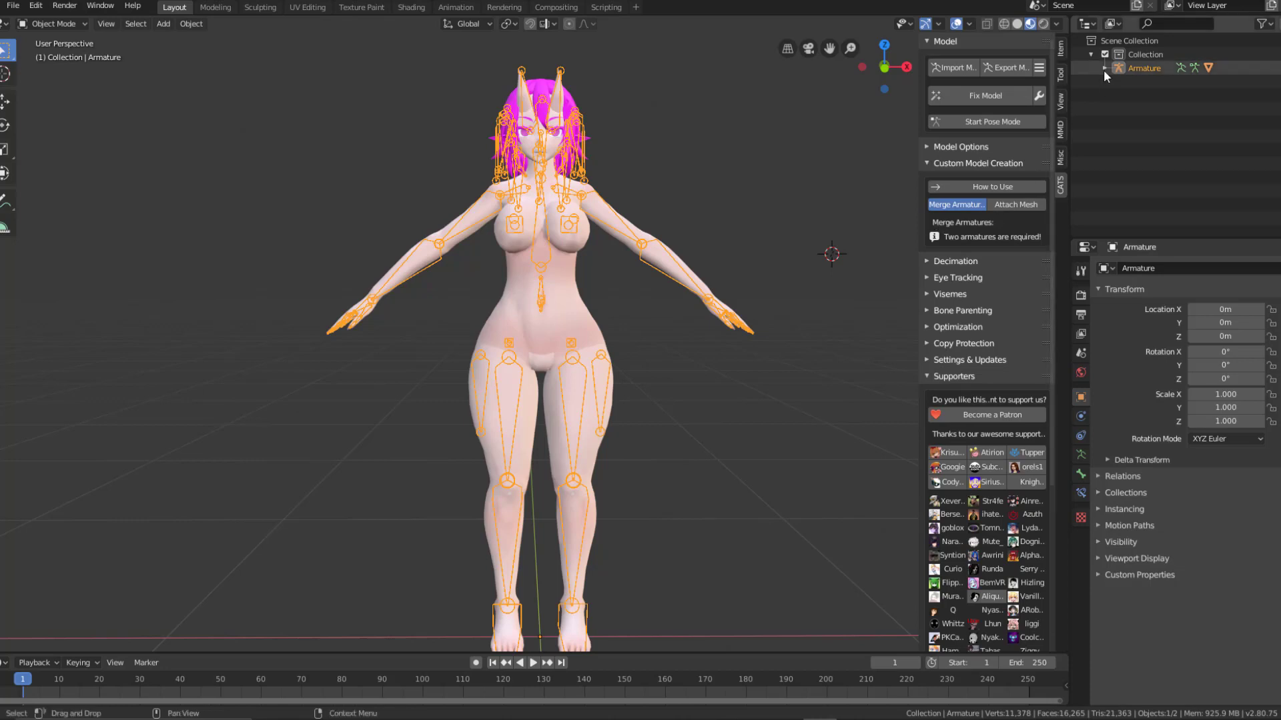
Step: Import the sweater model mtm.pmd from the Simsimi M oversize MTM folder with the CATS model importer
{"action": "left_click", "coordinate": [954, 68]}
{"action": "left_click", "coordinate": [228, 89]}
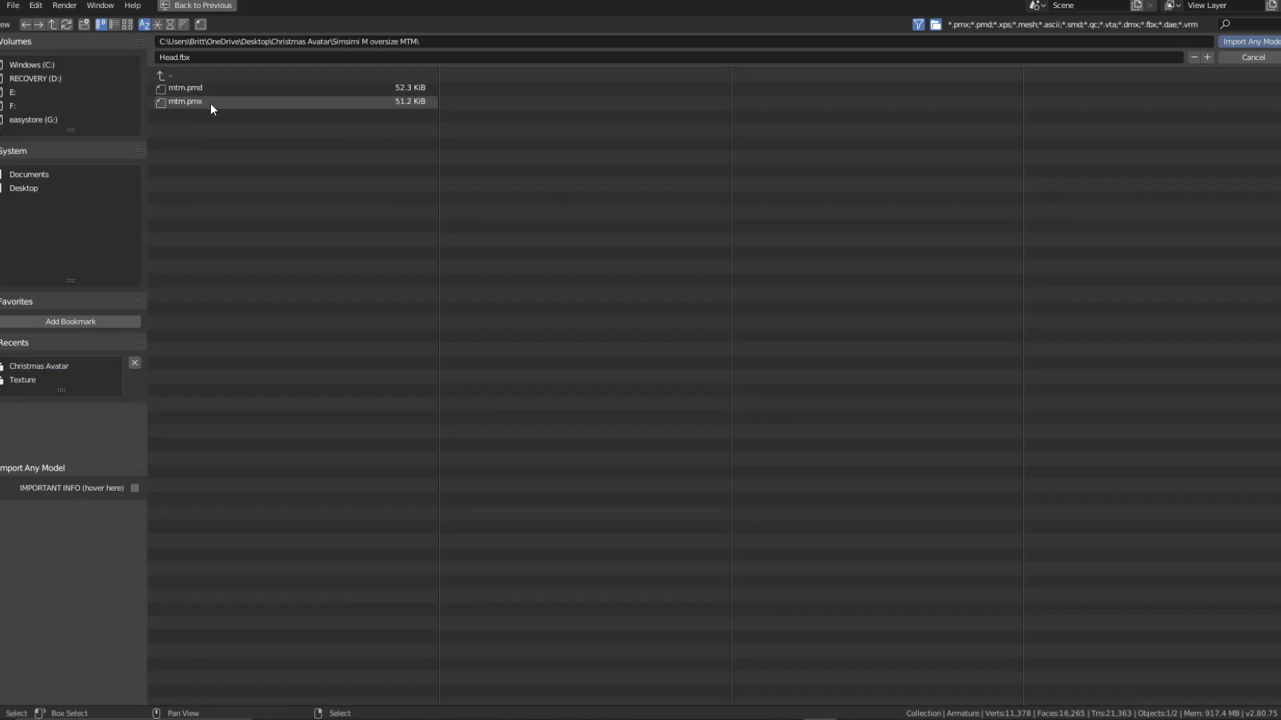
{"action": "double_click", "coordinate": [197, 91]}
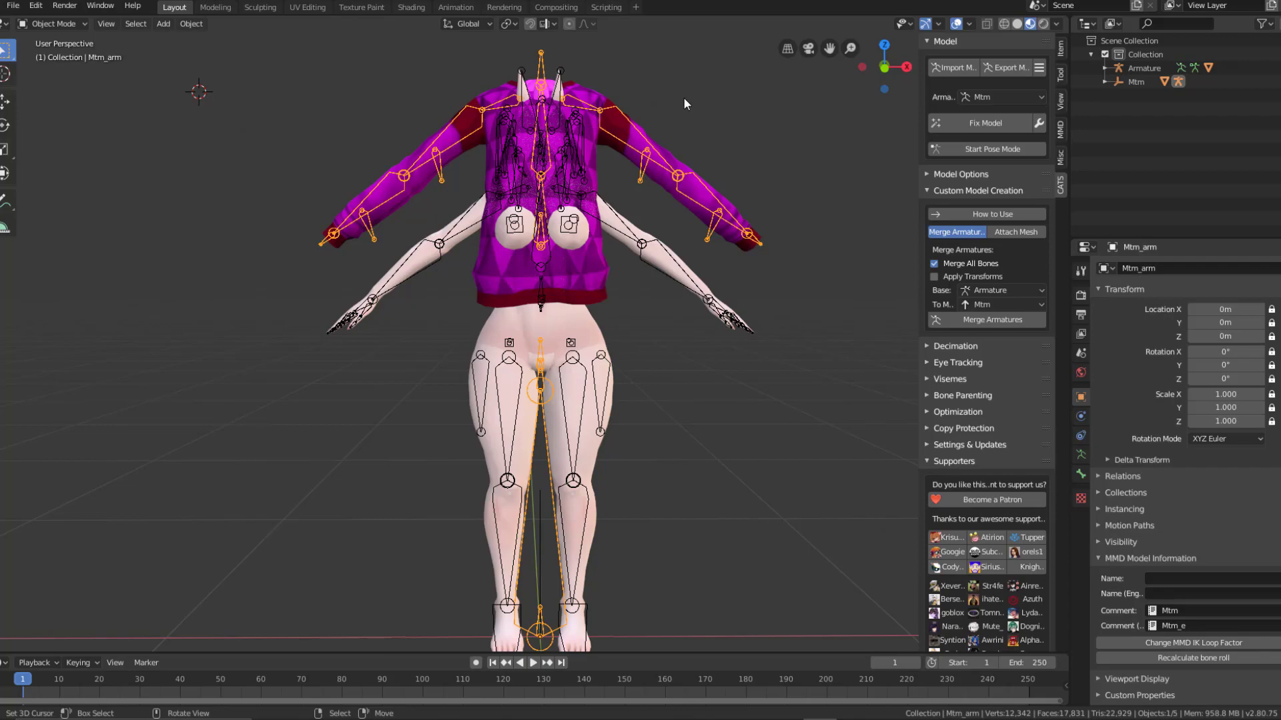
Step: Run the CATS Fix Model operation on the imported Mtm sweater and dismiss its report
{"action": "mouse_move", "coordinate": [673, 119]}
{"action": "middle_mouse_down"}
{"action": "mouse_move", "coordinate": [800, 120]}
{"action": "mouse_move", "coordinate": [659, 121]}
{"action": "middle_mouse_up"}
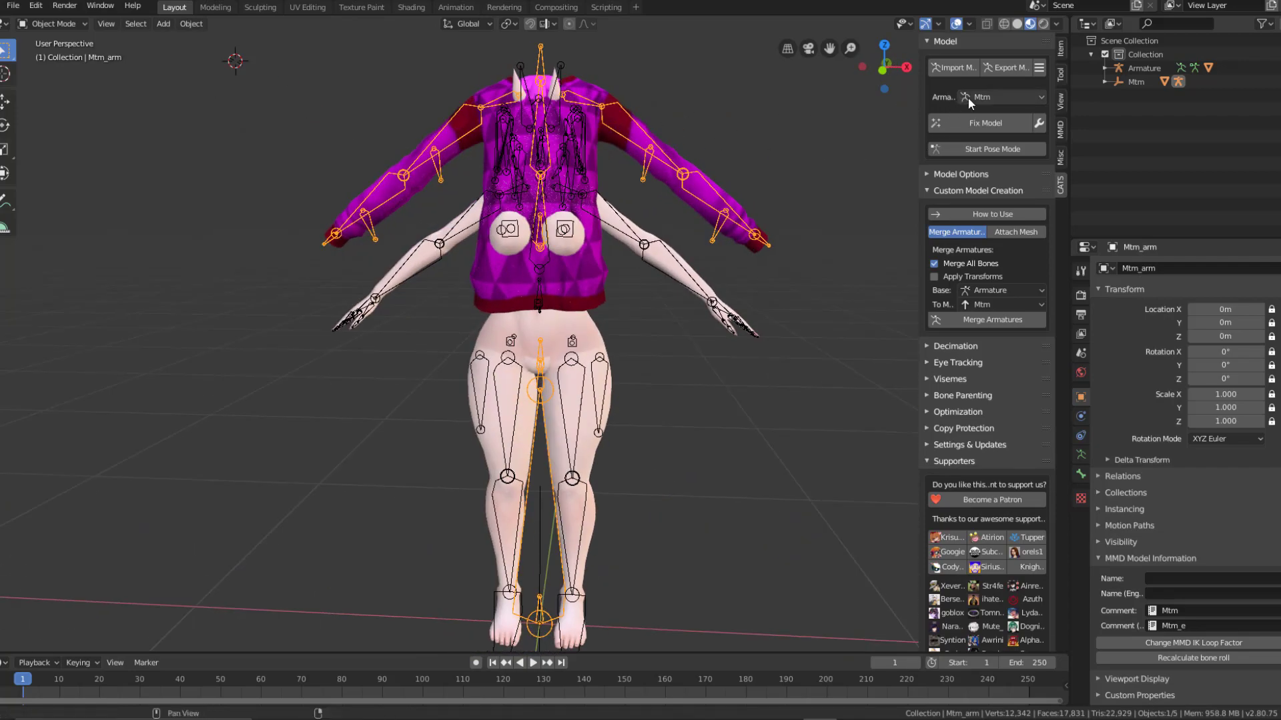
{"action": "left_click", "coordinate": [962, 121]}
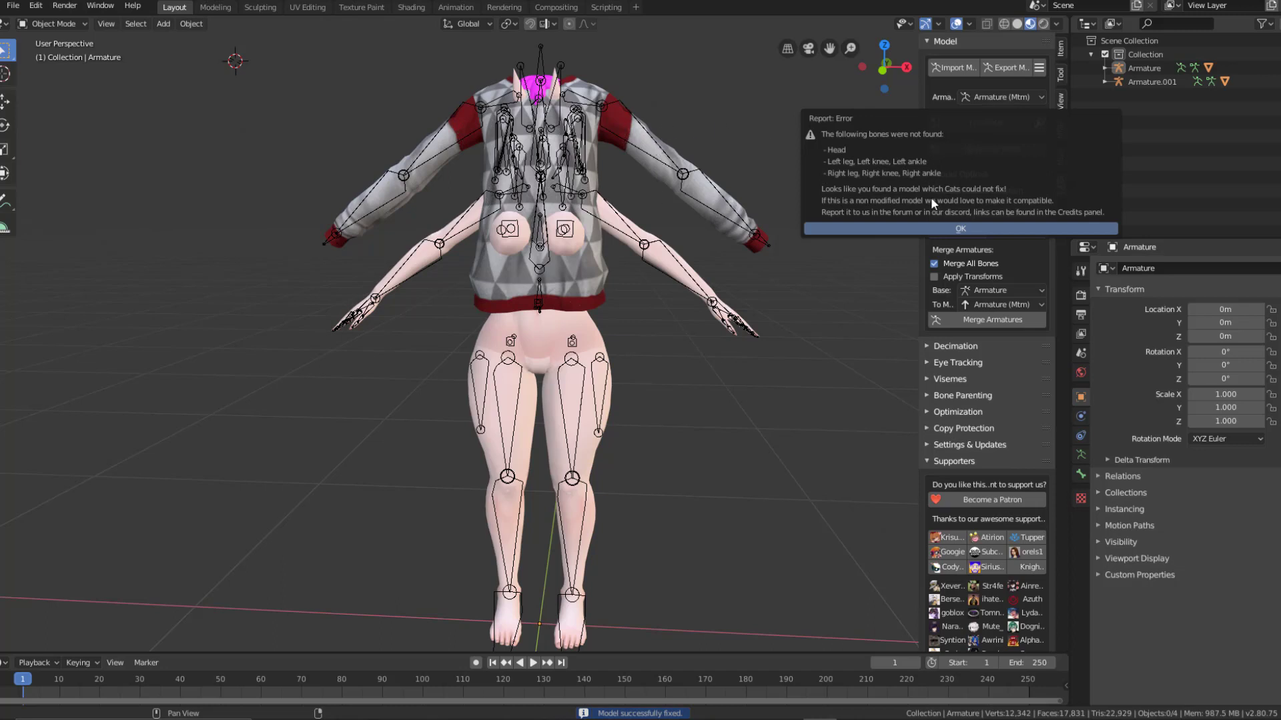
{"action": "left_click", "coordinate": [933, 229]}
Step: Try scaling the sweater's armature down uniformly to about 0.844 to match the body
{"action": "left_click", "coordinate": [614, 117]}
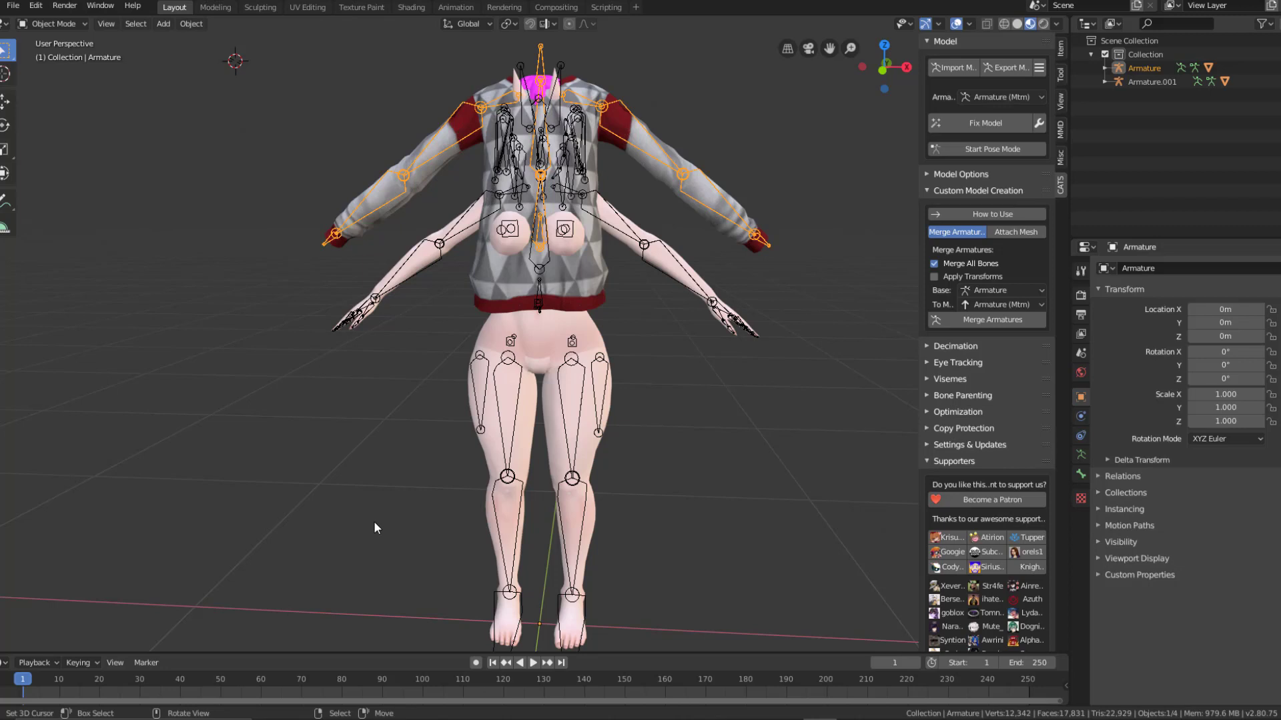
{"action": "key", "text": "s"}
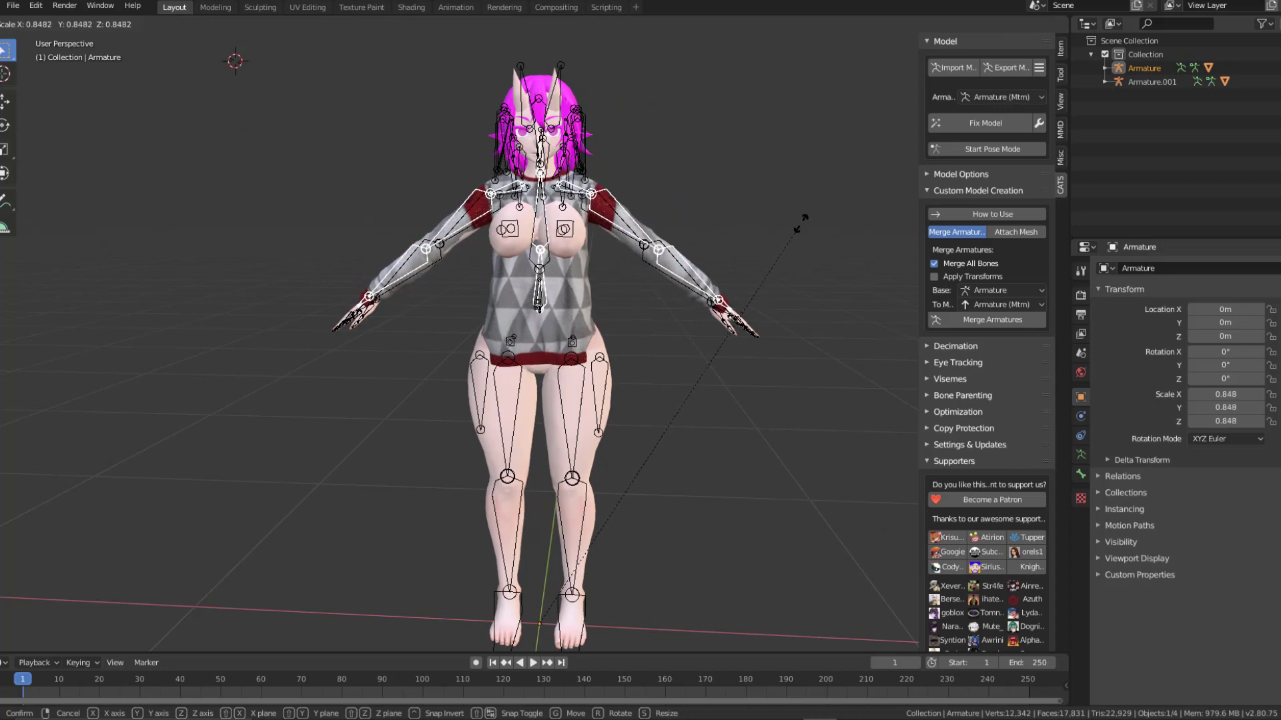
{"action": "left_click", "coordinate": [801, 227]}
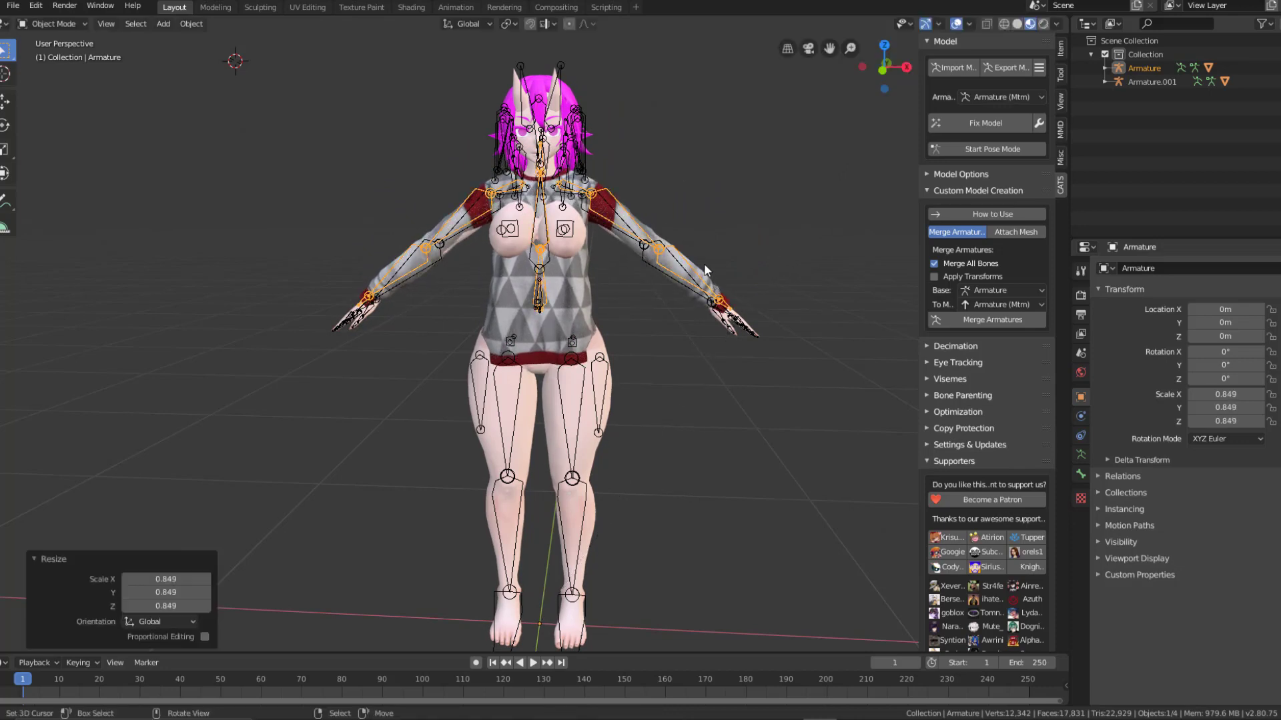
{"action": "key", "text": "s"}
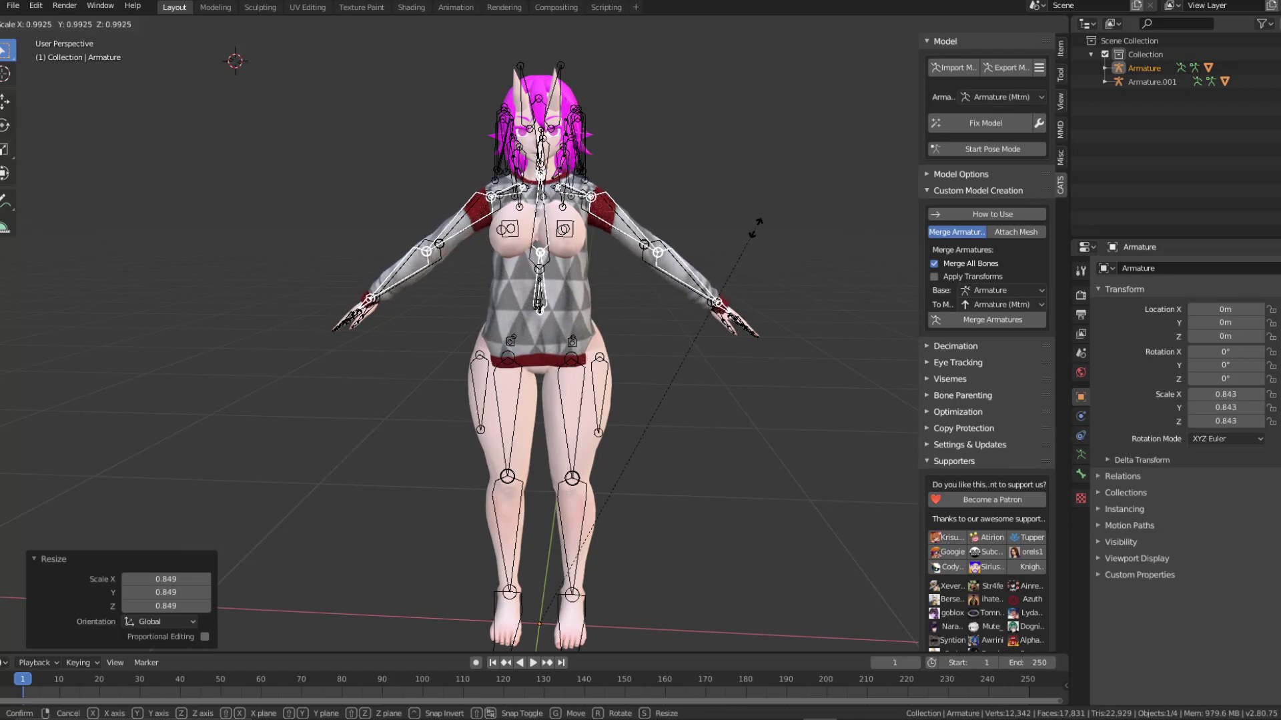
{"action": "left_click", "coordinate": [756, 228]}
Step: Check the sweater's fit on the torso and arms, and undo both scalings of its armature
{"action": "middle_click_drag", "start_coordinate": [679, 252], "coordinate": [725, 250]}
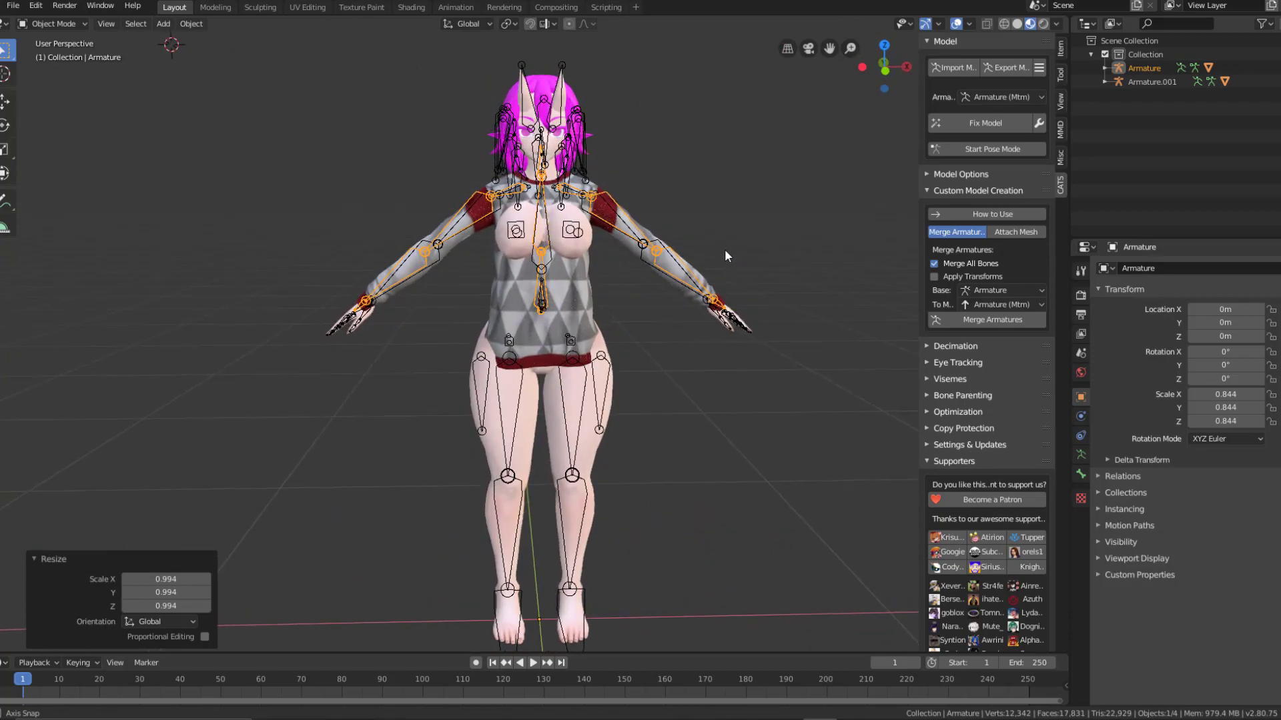
{"action": "scroll", "coordinate": [721, 252], "scroll_direction": "up", "scroll_amount": 2}
{"action": "scroll", "coordinate": [721, 253], "scroll_direction": "up", "scroll_amount": 2}
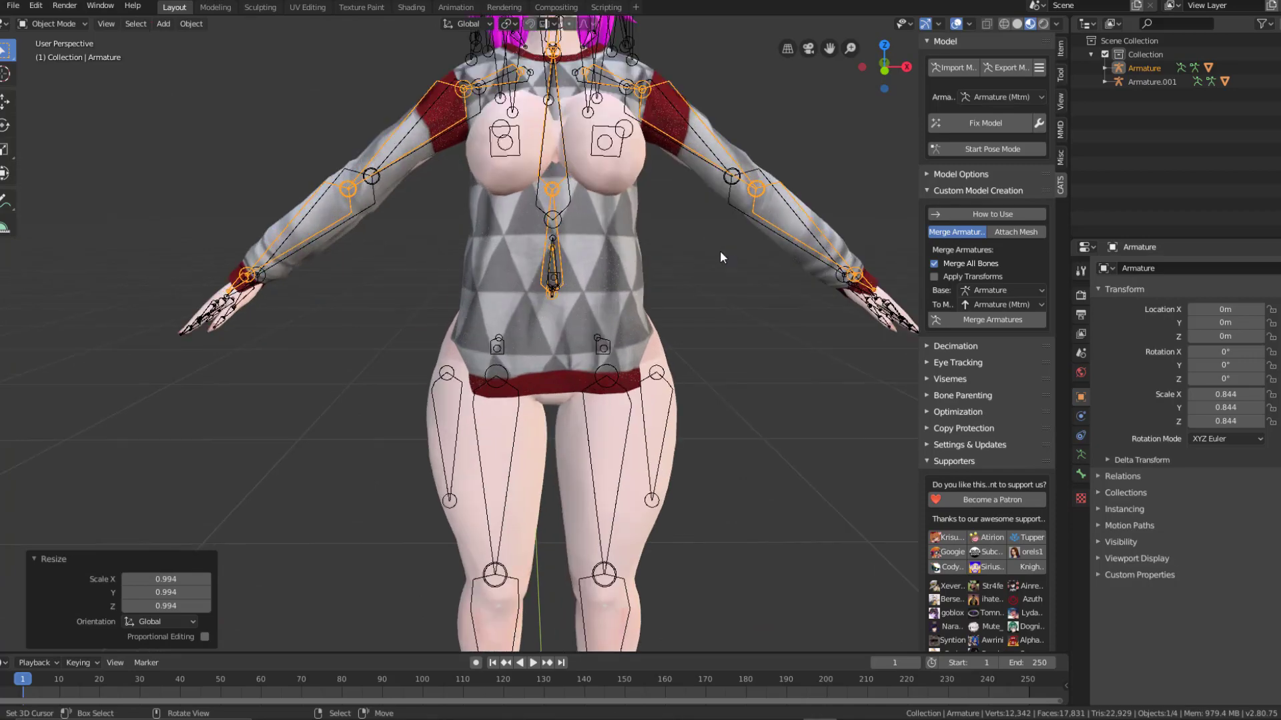
{"action": "middle_click_drag", "start_coordinate": [647, 267], "coordinate": [610, 344], "text": "shift"}
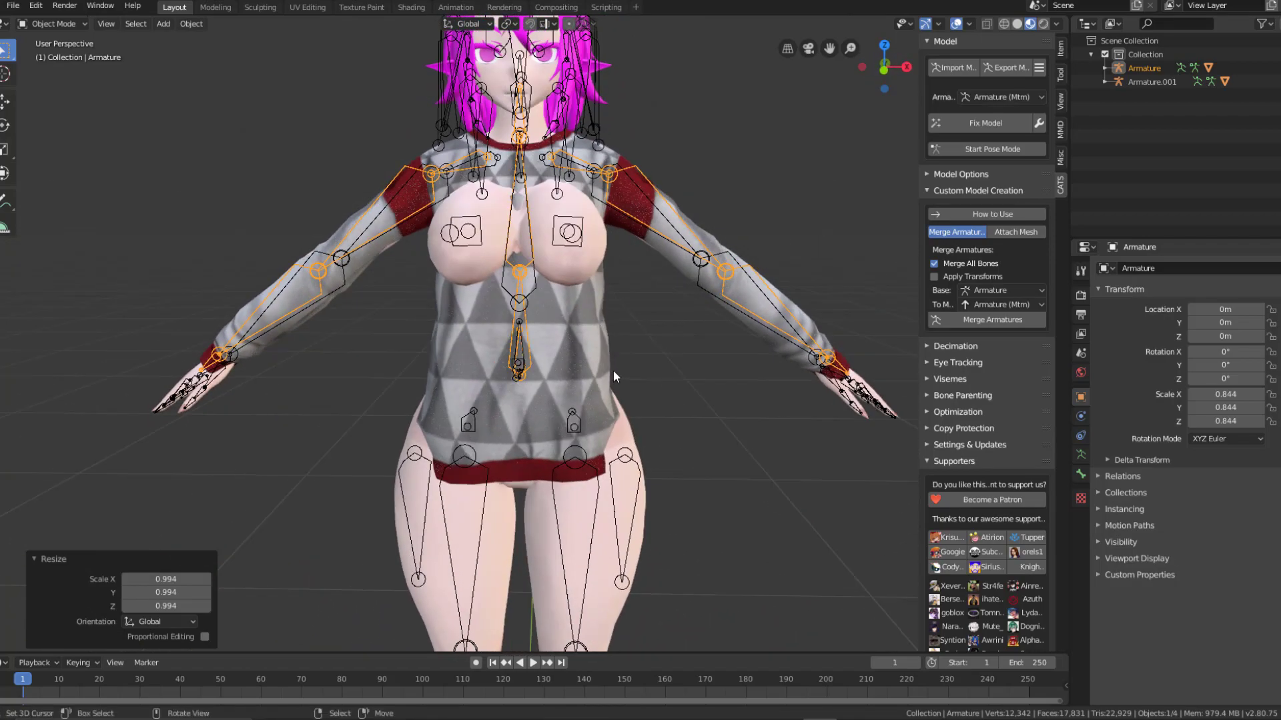
{"action": "scroll", "coordinate": [613, 370], "scroll_direction": "down", "scroll_amount": 1}
{"action": "scroll", "coordinate": [613, 370], "scroll_direction": "up", "scroll_amount": 3}
{"action": "scroll", "coordinate": [613, 369], "scroll_direction": "down", "scroll_amount": 3}
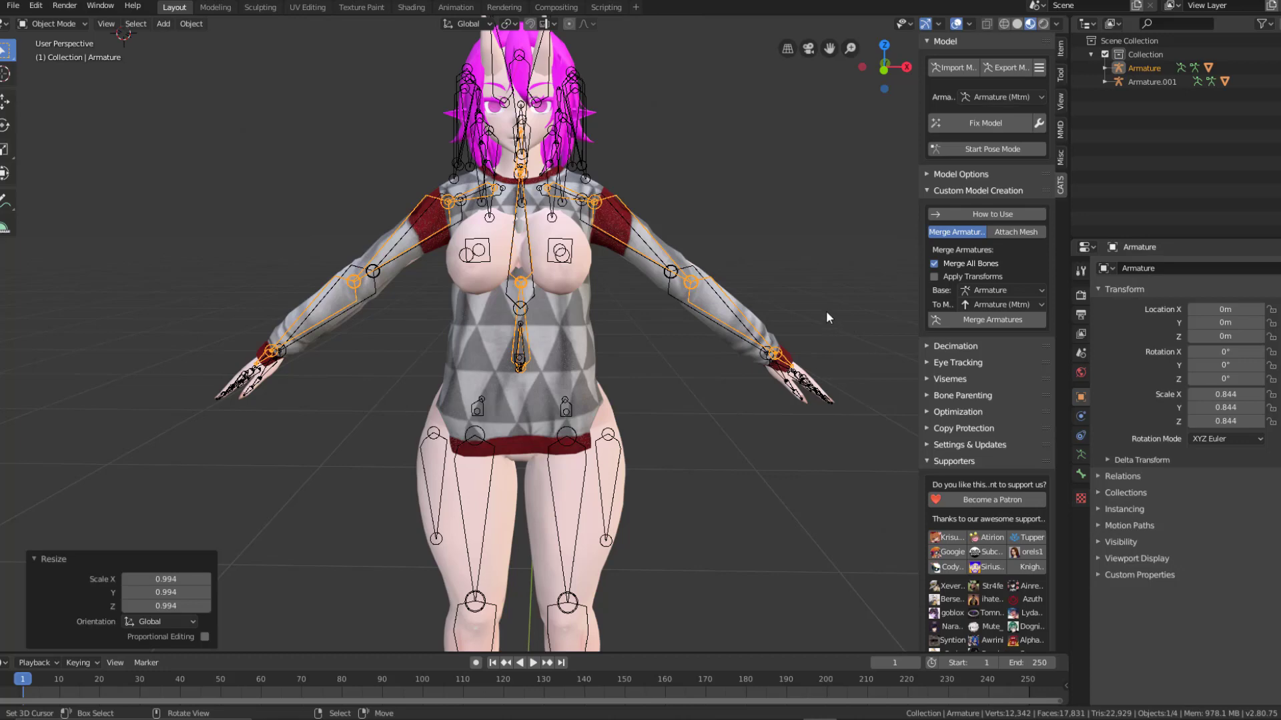
{"action": "scroll", "coordinate": [796, 296], "scroll_direction": "down", "scroll_amount": 2}
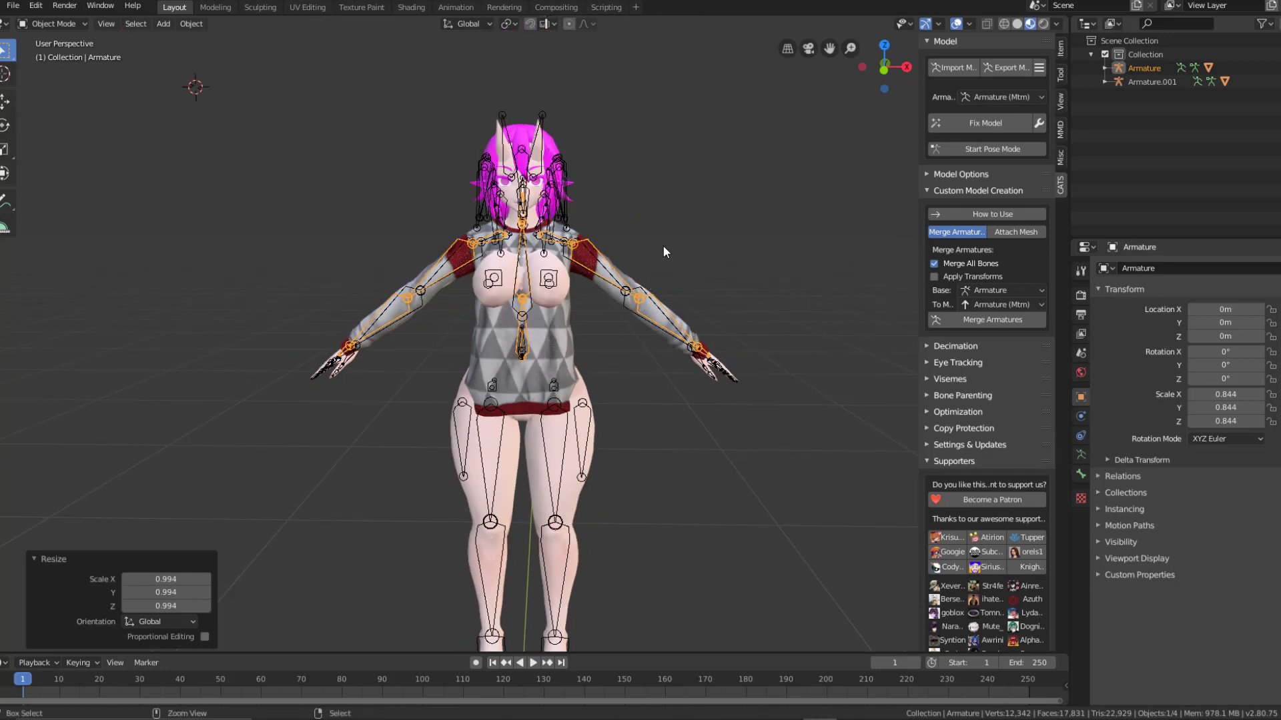
{"action": "key", "text": "ctrl+z"}
{"action": "key", "text": "ctrl+z"}
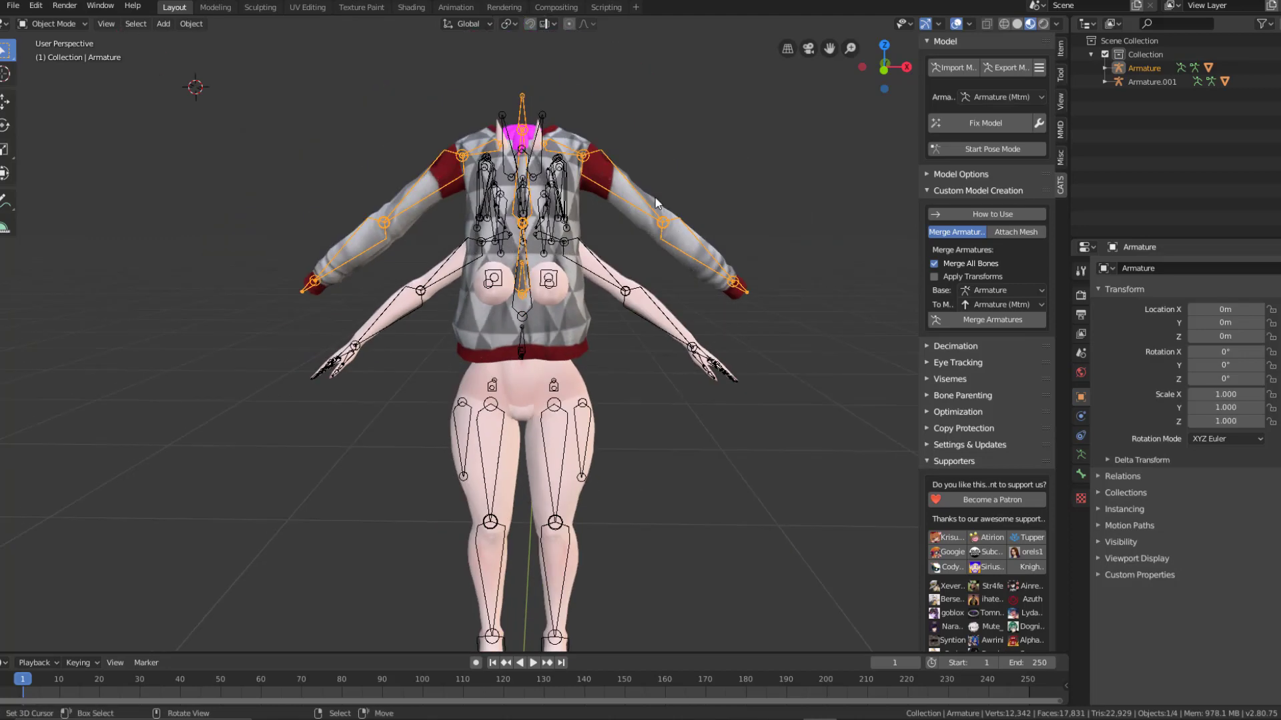
Step: Delete the sweater's armature, keeping only the sweater mesh
{"action": "left_click", "coordinate": [617, 190]}
{"action": "left_click", "coordinate": [617, 191]}
{"action": "key", "text": "Delete"}
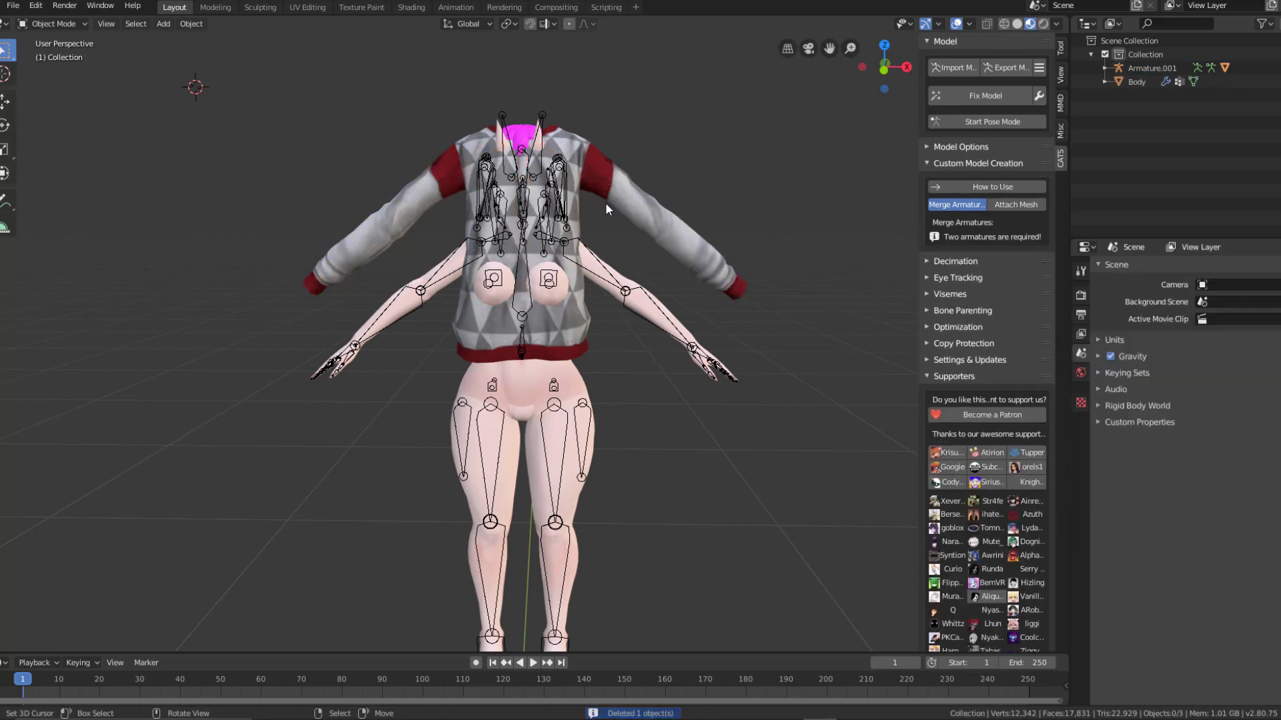
Step: Scale the sweater mesh down uniformly to about 0.843 so it fits the character's torso and arms
{"action": "left_click", "coordinate": [644, 206]}
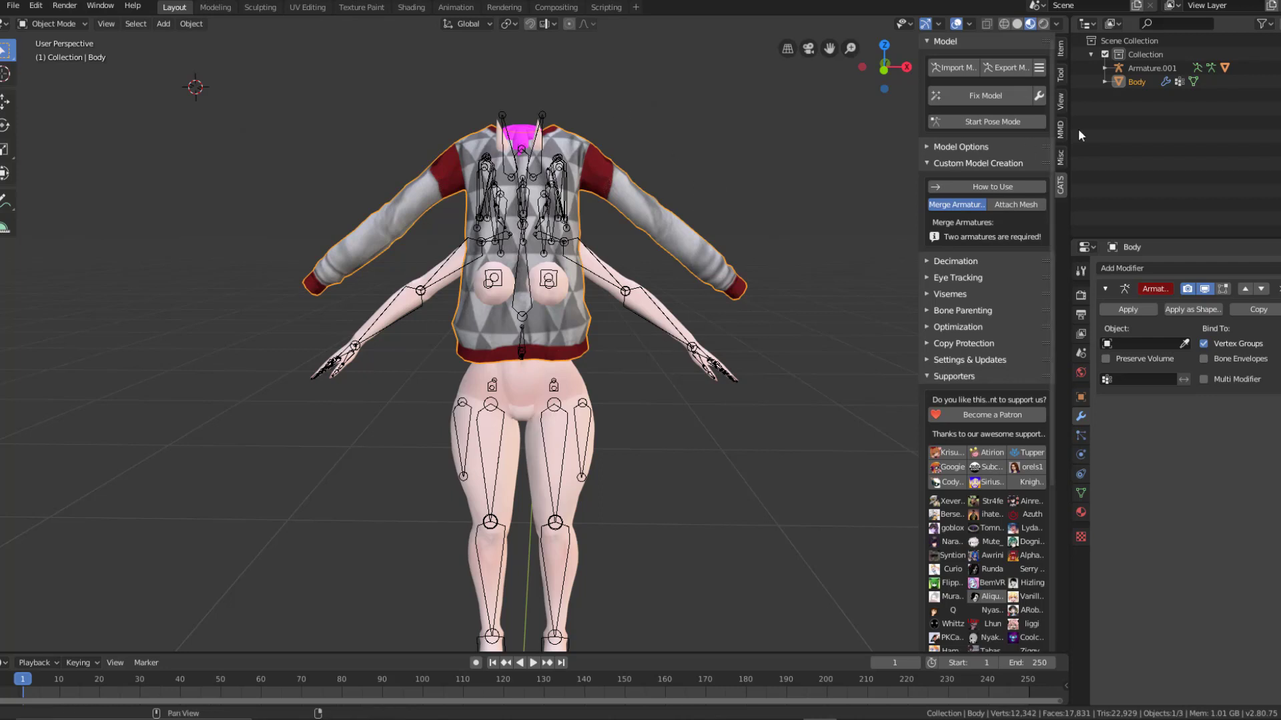
{"action": "key", "text": "s"}
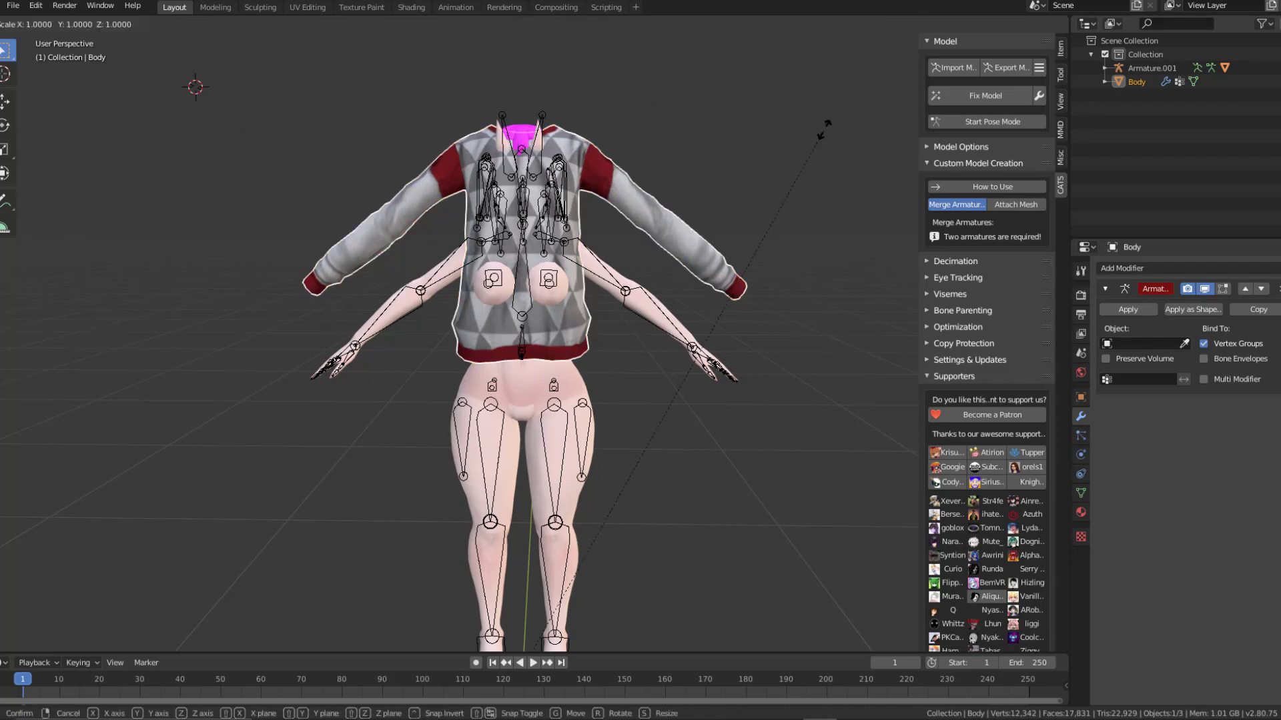
{"action": "left_click", "coordinate": [776, 212]}
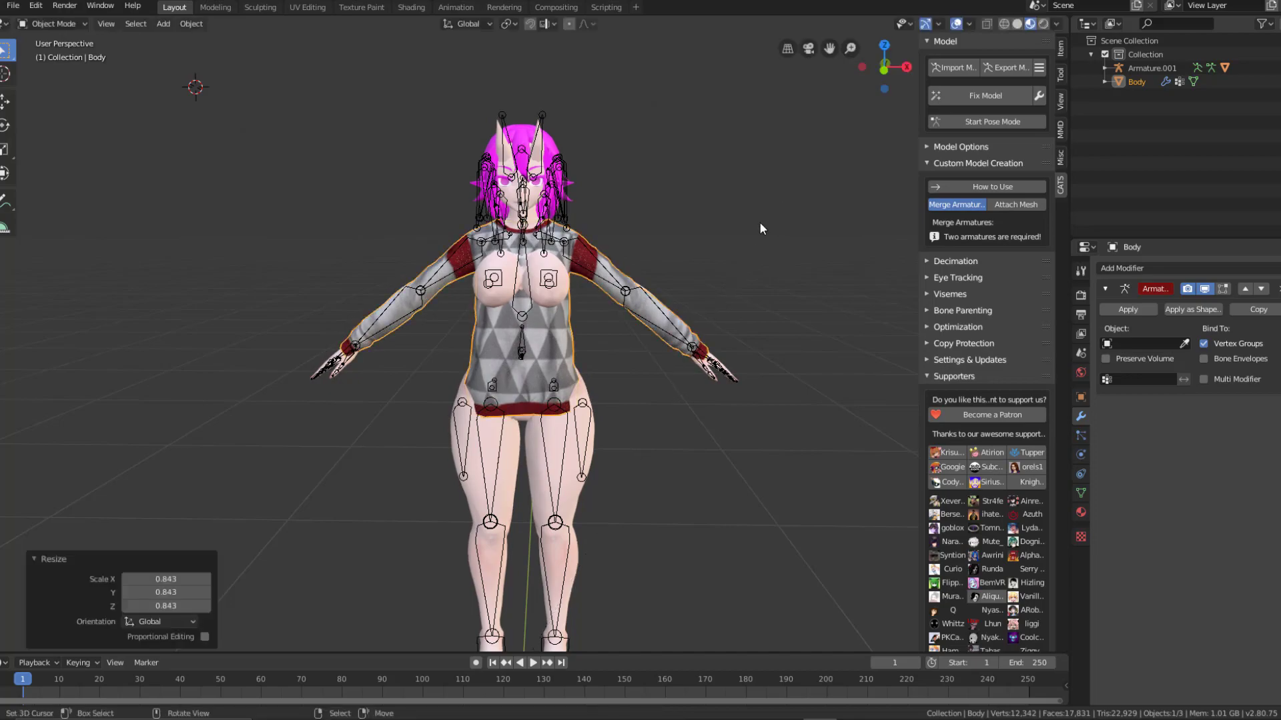
Step: Examine the scaled sweater from the front, sides and back for places where the body pokes through
{"action": "middle_click_drag", "start_coordinate": [496, 364], "coordinate": [527, 358]}
{"action": "scroll", "coordinate": [562, 359], "scroll_direction": "up", "scroll_amount": 1}
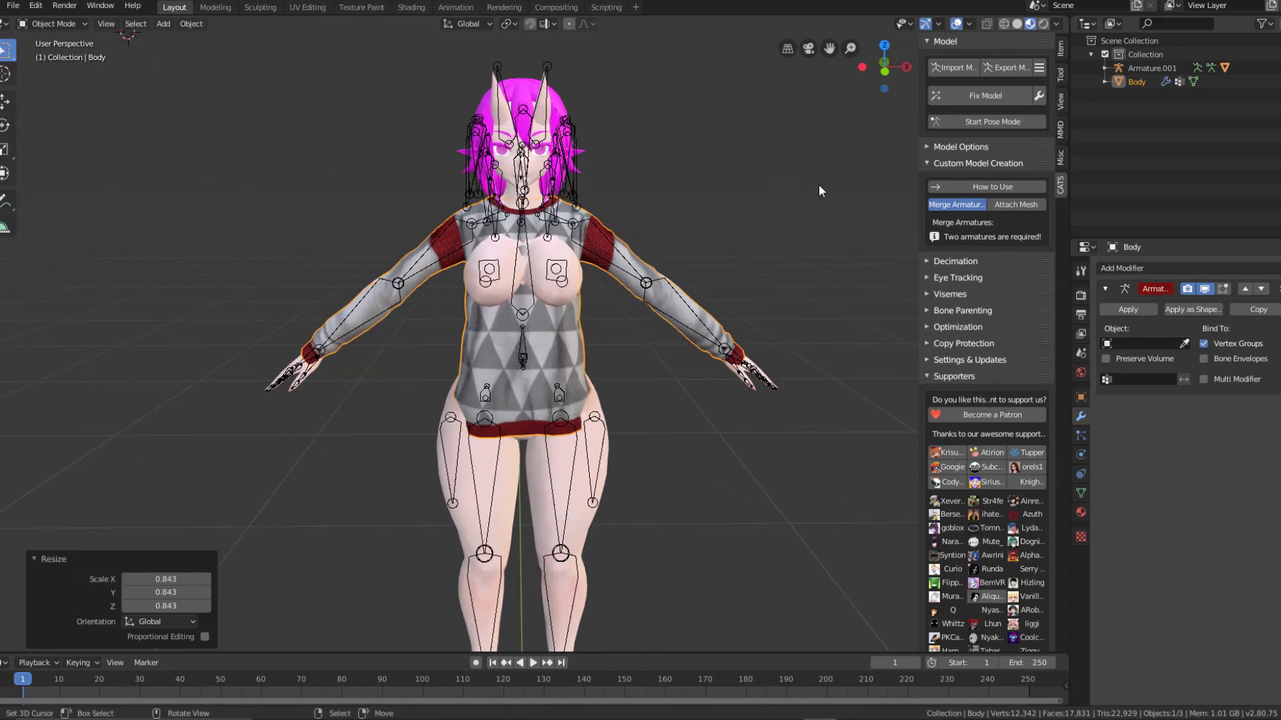
{"action": "scroll", "coordinate": [385, 318], "scroll_direction": "up", "scroll_amount": 2}
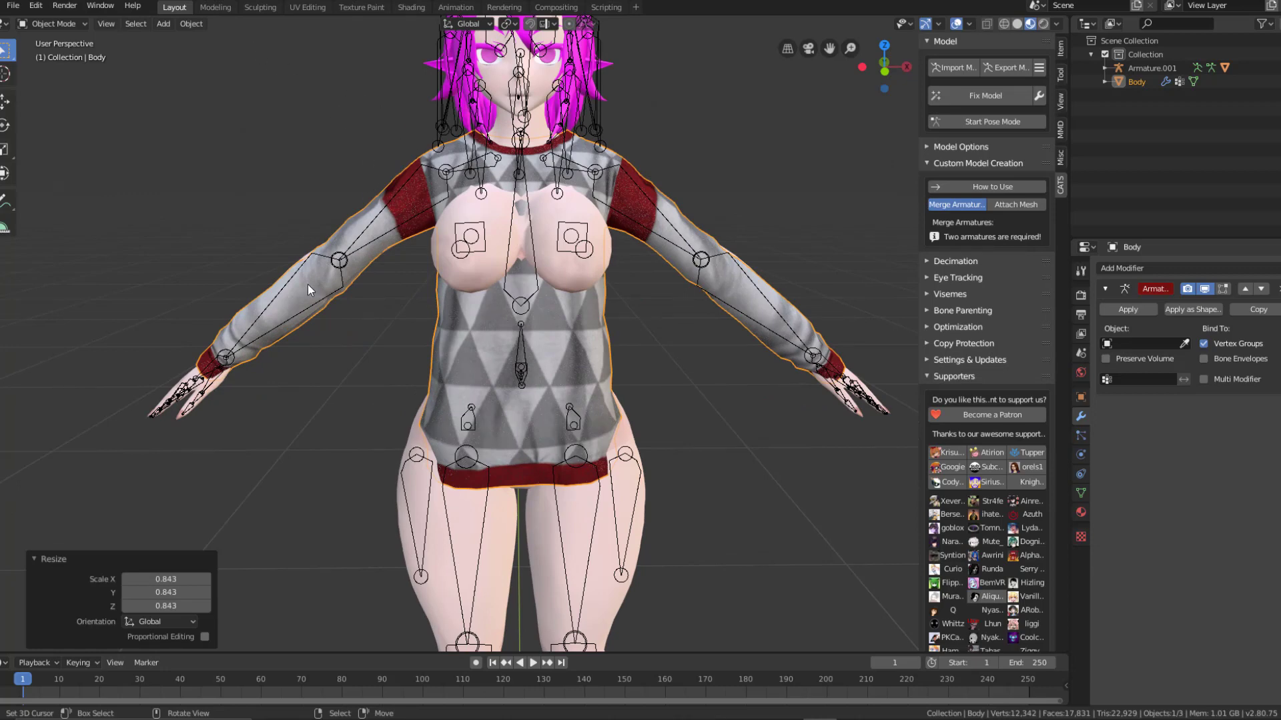
{"action": "left_click", "coordinate": [61, 25]}
{"action": "left_click", "coordinate": [61, 25]}
{"action": "middle_click_drag", "start_coordinate": [325, 257], "coordinate": [311, 287]}
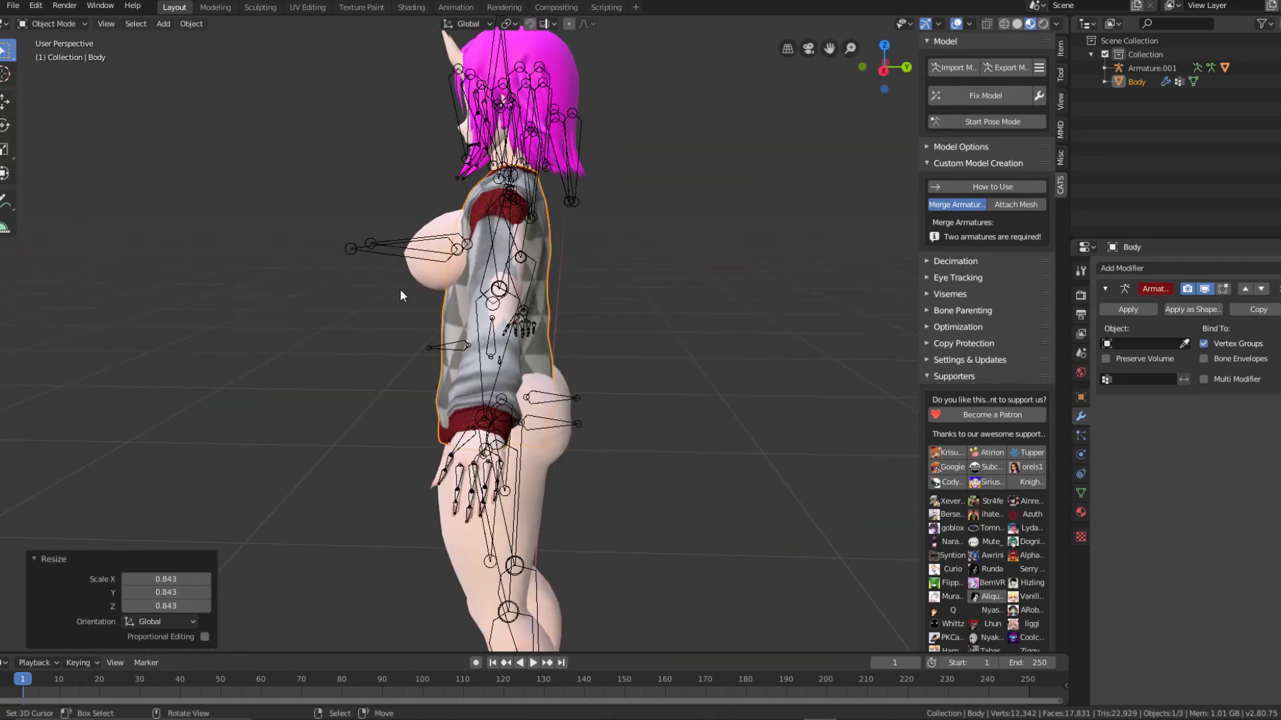
{"action": "middle_click_drag", "start_coordinate": [401, 292], "coordinate": [430, 427]}
{"action": "middle_click_drag", "start_coordinate": [470, 488], "coordinate": [406, 241]}
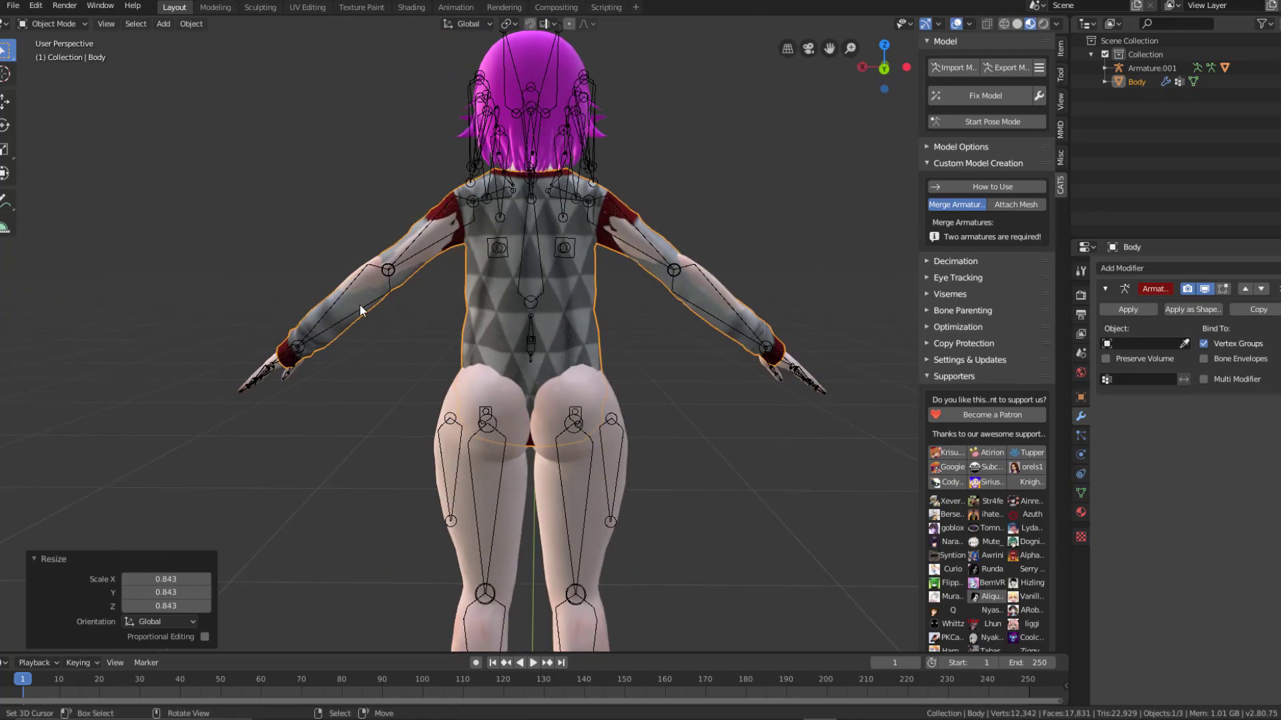
{"action": "middle_click_drag", "start_coordinate": [360, 309], "coordinate": [586, 344]}
Step: Switch the sweater mesh to Sculpt Mode, show the brush names, and choose the Grab brush
{"action": "left_click", "coordinate": [63, 25]}
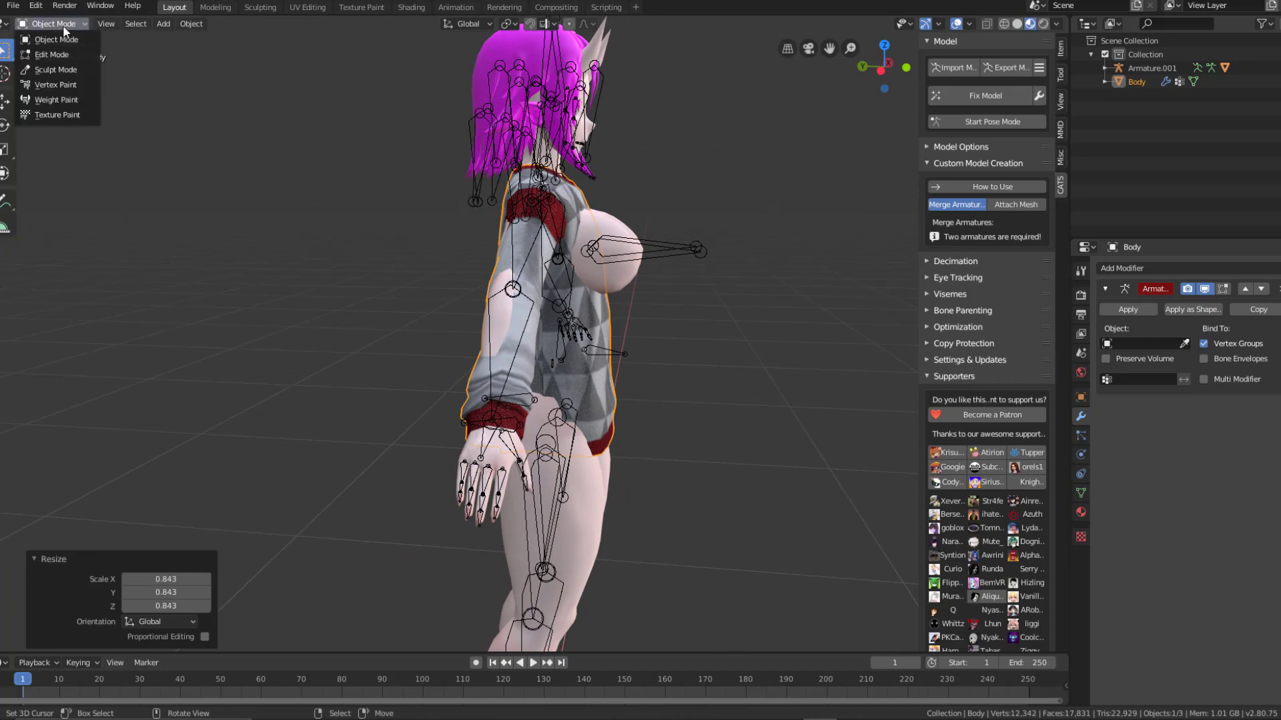
{"action": "left_click", "coordinate": [52, 75]}
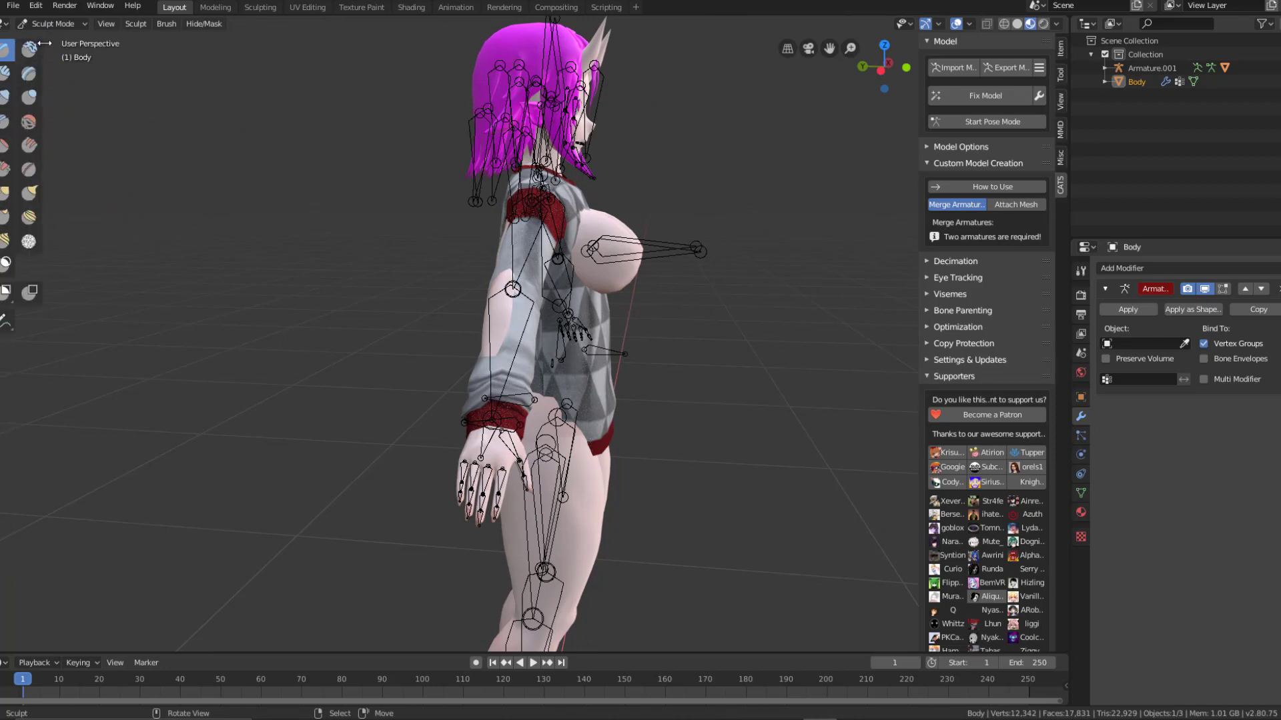
{"action": "mouse_move", "coordinate": [22, 43]}
{"action": "left_mouse_down"}
{"action": "mouse_move", "coordinate": [110, 75]}
{"action": "mouse_move", "coordinate": [78, 75]}
{"action": "left_mouse_up"}
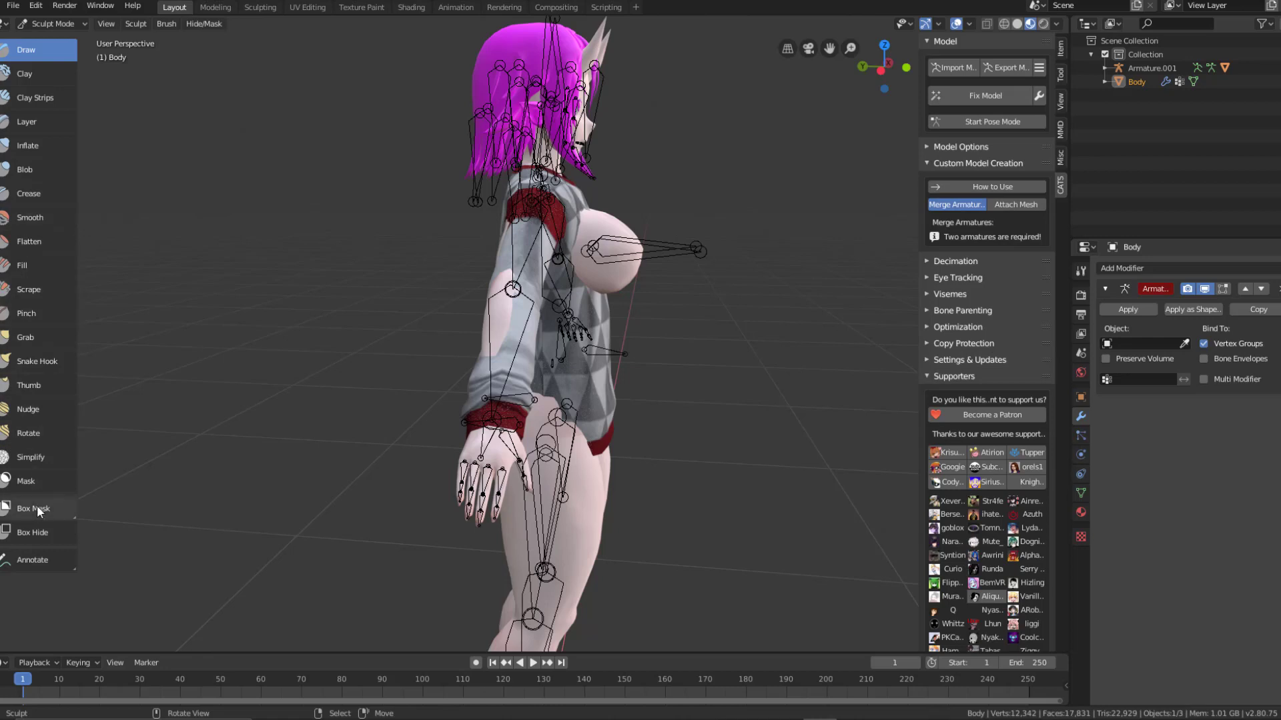
{"action": "left_click", "coordinate": [26, 337]}
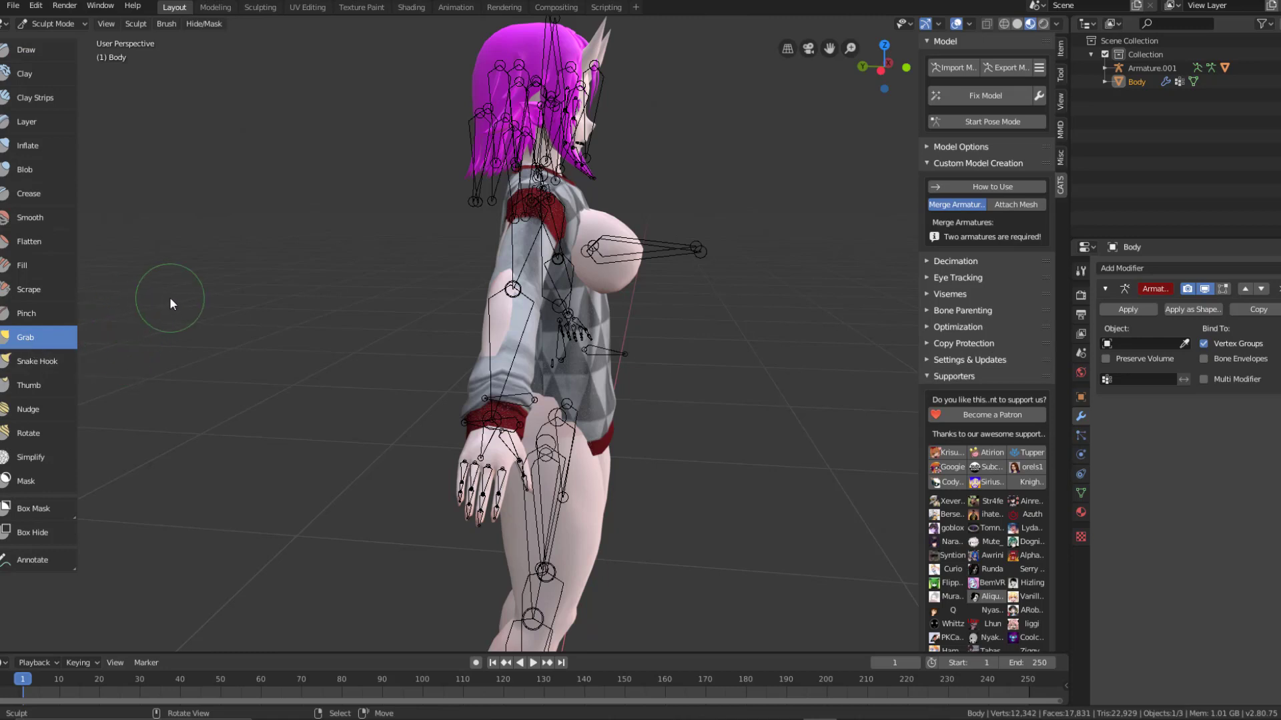
Step: Try the Grab brush at a radius of about 25 on the upper sleeve, and undo the stroke
{"action": "key", "text": "f"}
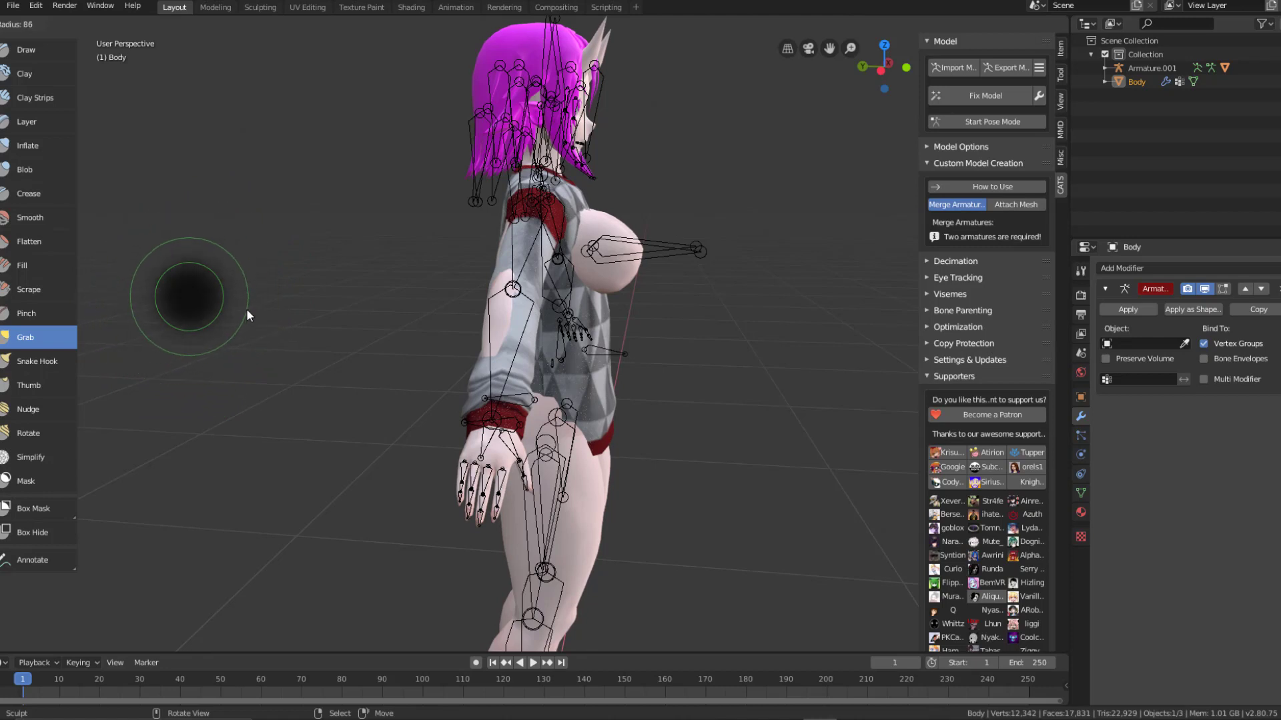
{"action": "left_click", "coordinate": [238, 306]}
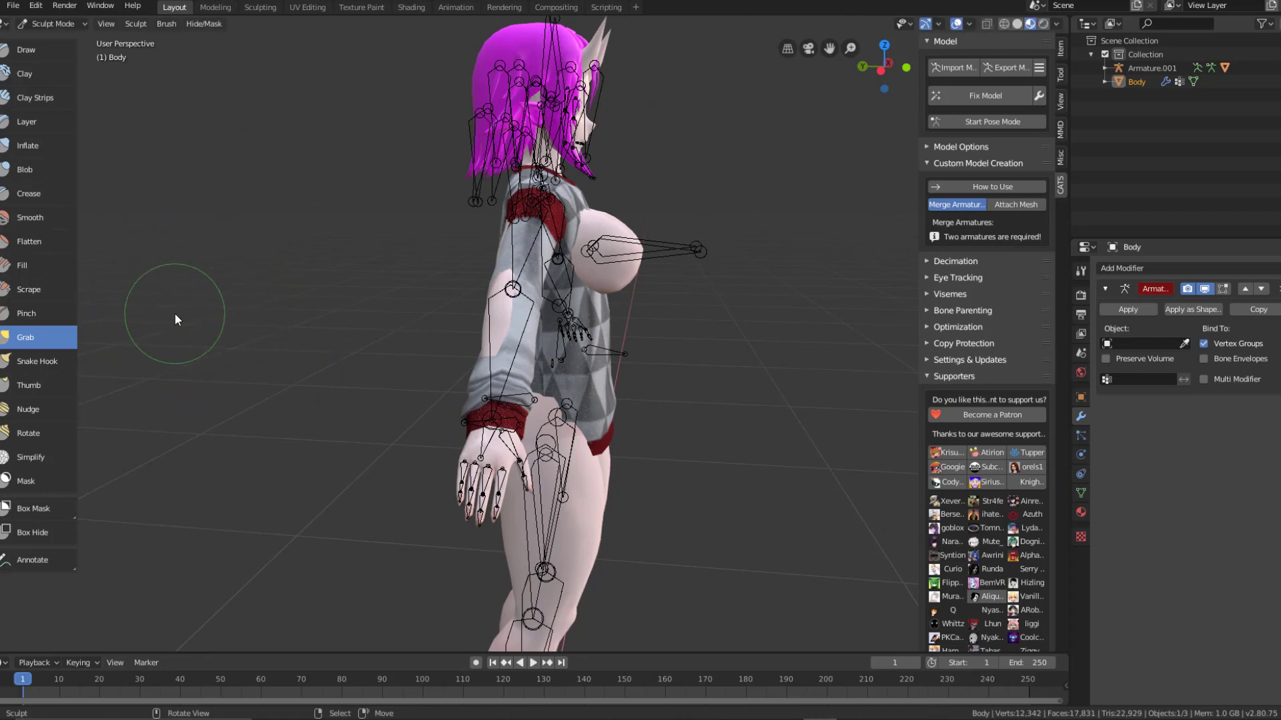
{"action": "key", "text": "f"}
{"action": "left_click", "coordinate": [203, 338]}
{"action": "key", "text": "f"}
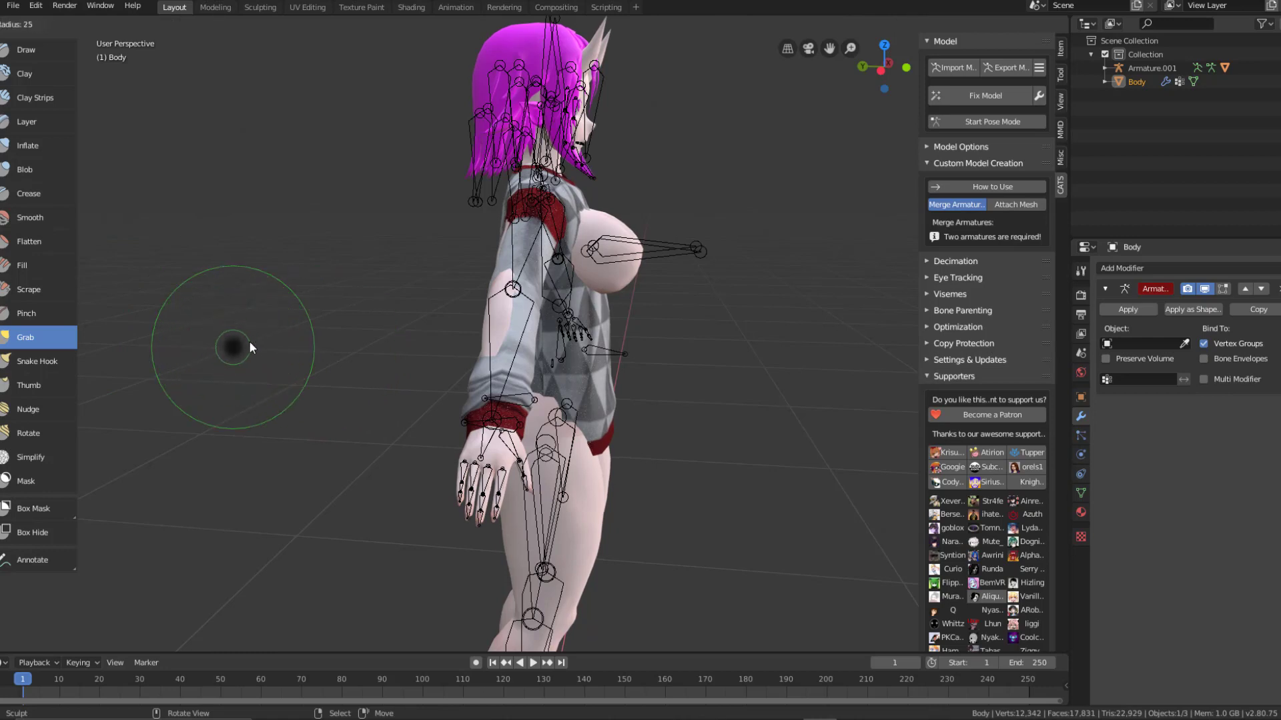
{"action": "left_click", "coordinate": [250, 343]}
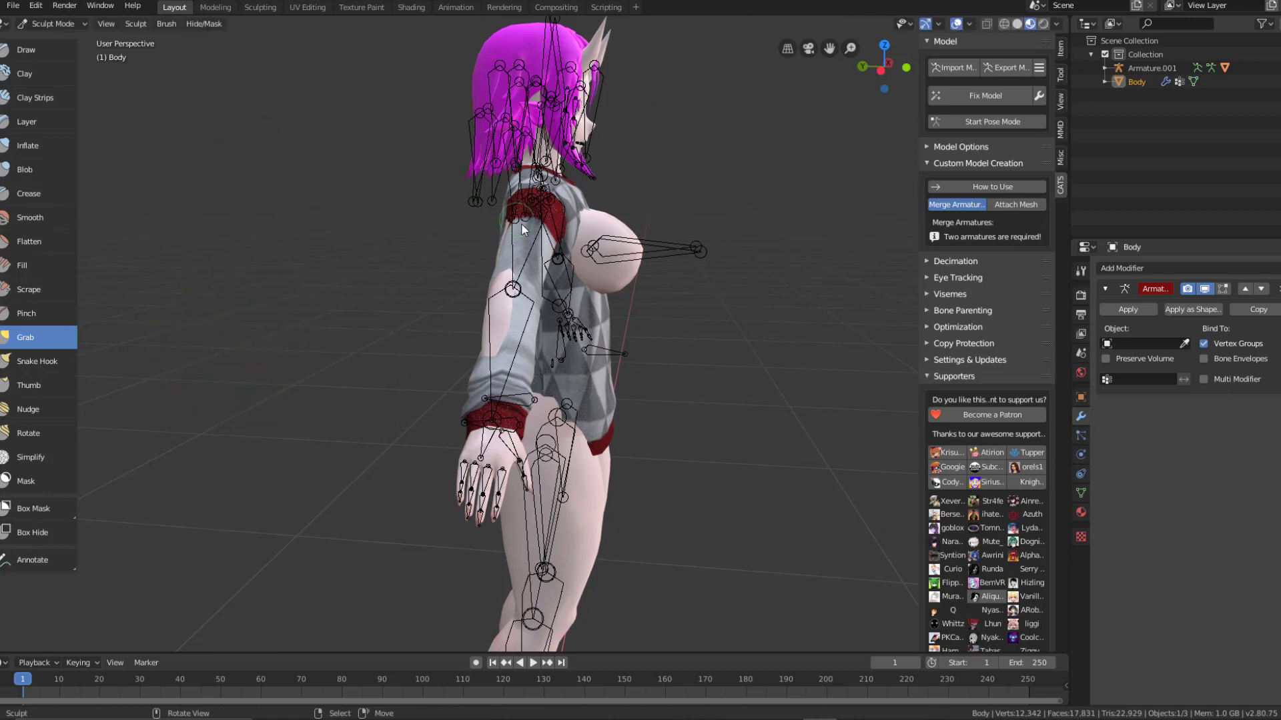
{"action": "left_click_drag", "start_coordinate": [518, 231], "coordinate": [453, 233]}
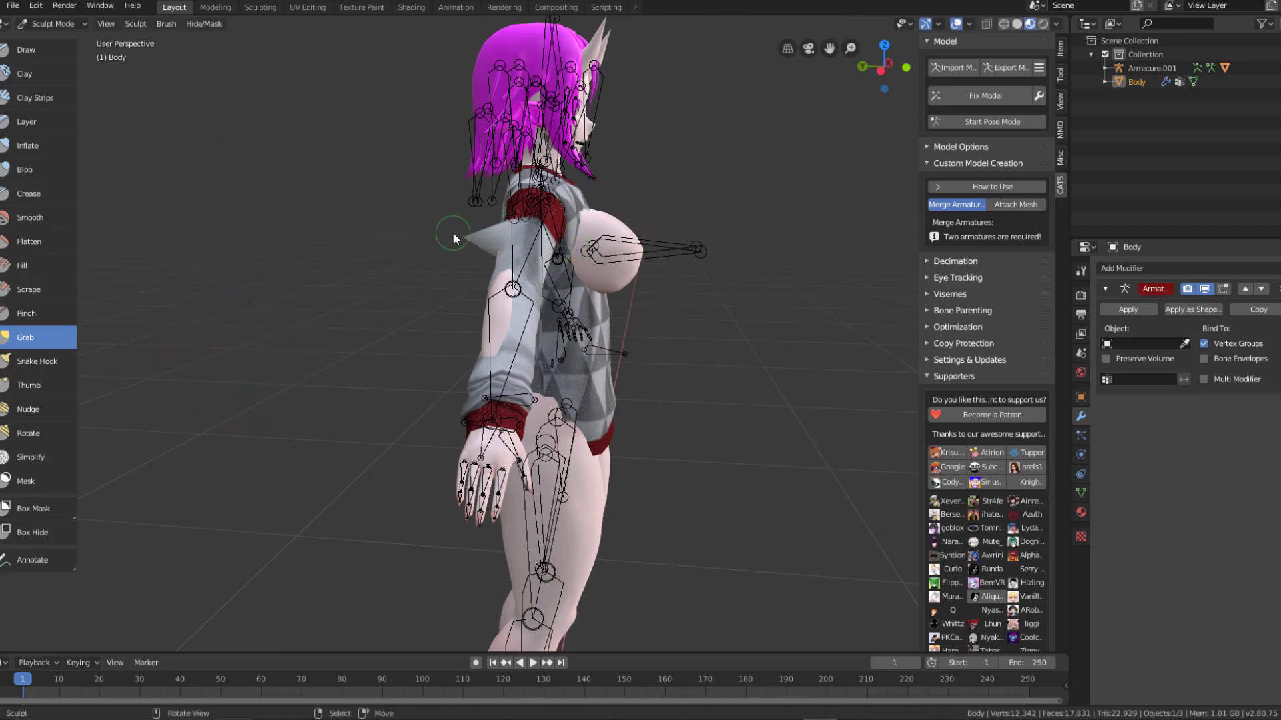
{"action": "key", "text": "ctrl+z"}
Step: Enlarge the Grab brush and, from the front orthographic view, pull the sweater's lower side edge outward and down over the hips
{"action": "key", "text": "f"}
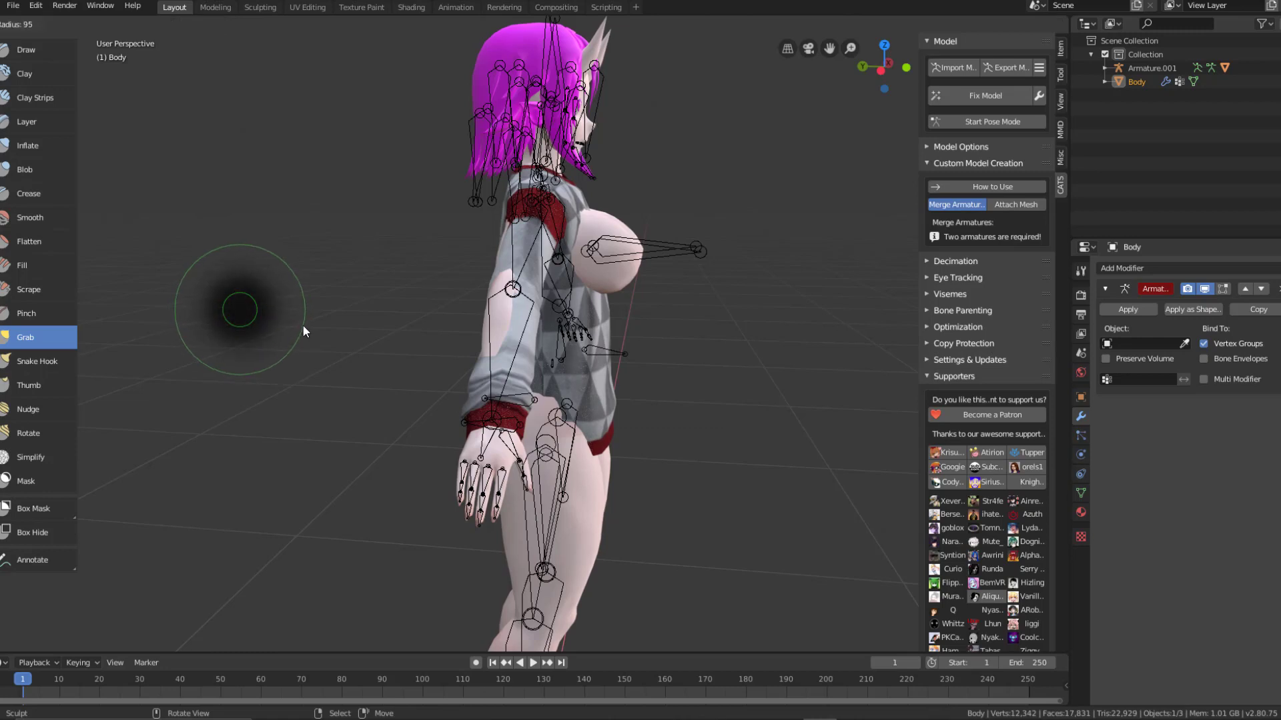
{"action": "left_click", "coordinate": [294, 322]}
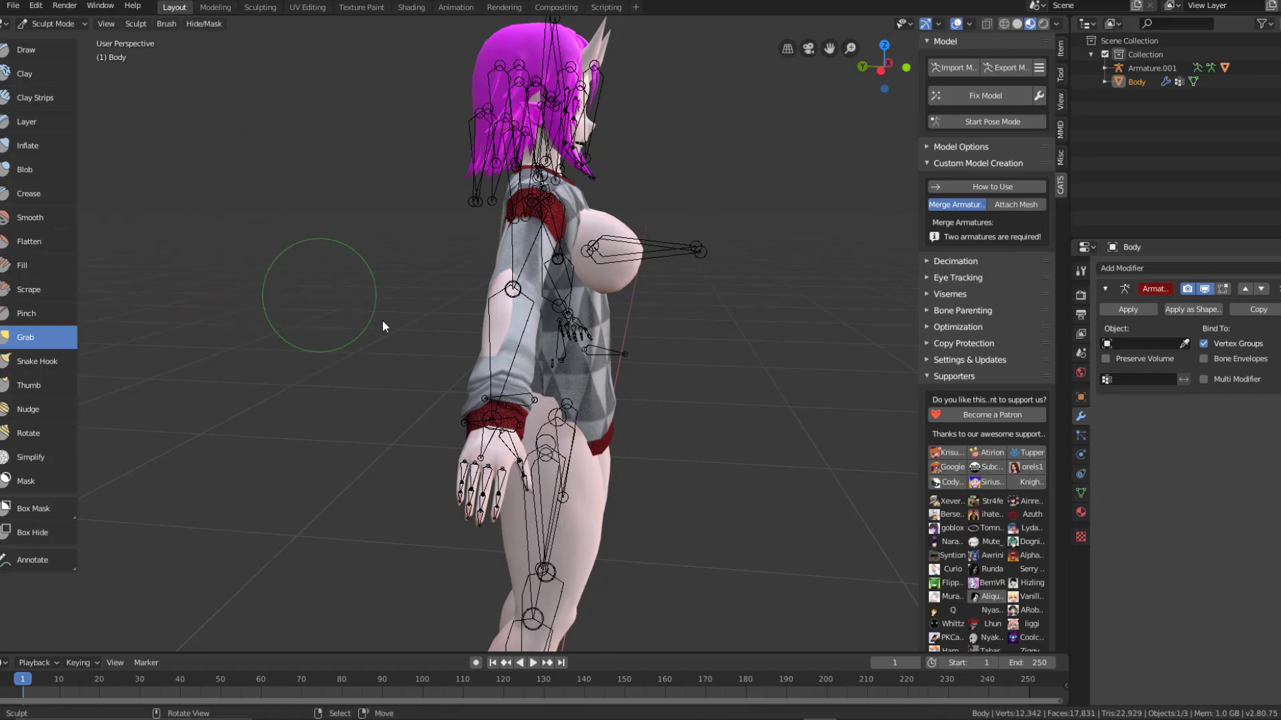
{"action": "mouse_move", "coordinate": [382, 321]}
{"action": "middle_mouse_down"}
{"action": "mouse_move", "coordinate": [406, 345]}
{"action": "mouse_move", "coordinate": [283, 375]}
{"action": "mouse_move", "coordinate": [307, 366]}
{"action": "mouse_move", "coordinate": [287, 358]}
{"action": "middle_mouse_up"}
{"action": "key", "text": "KP_5"}
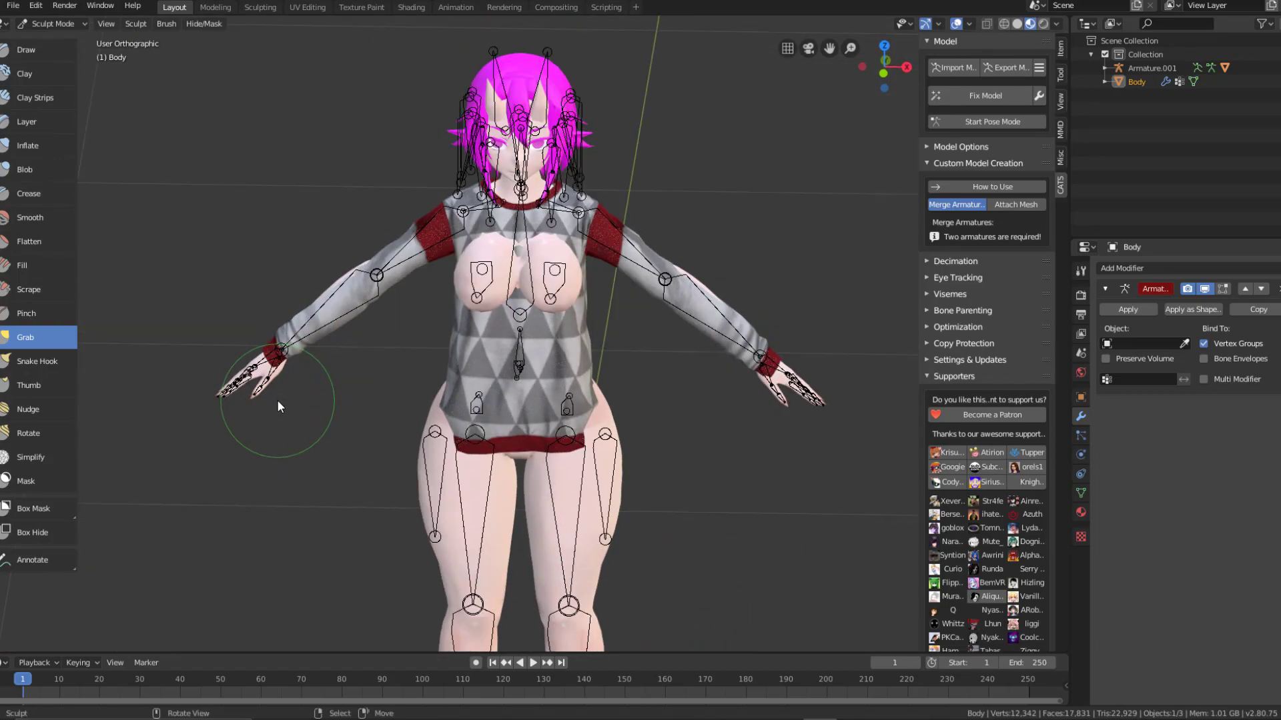
{"action": "key", "text": "KP_1"}
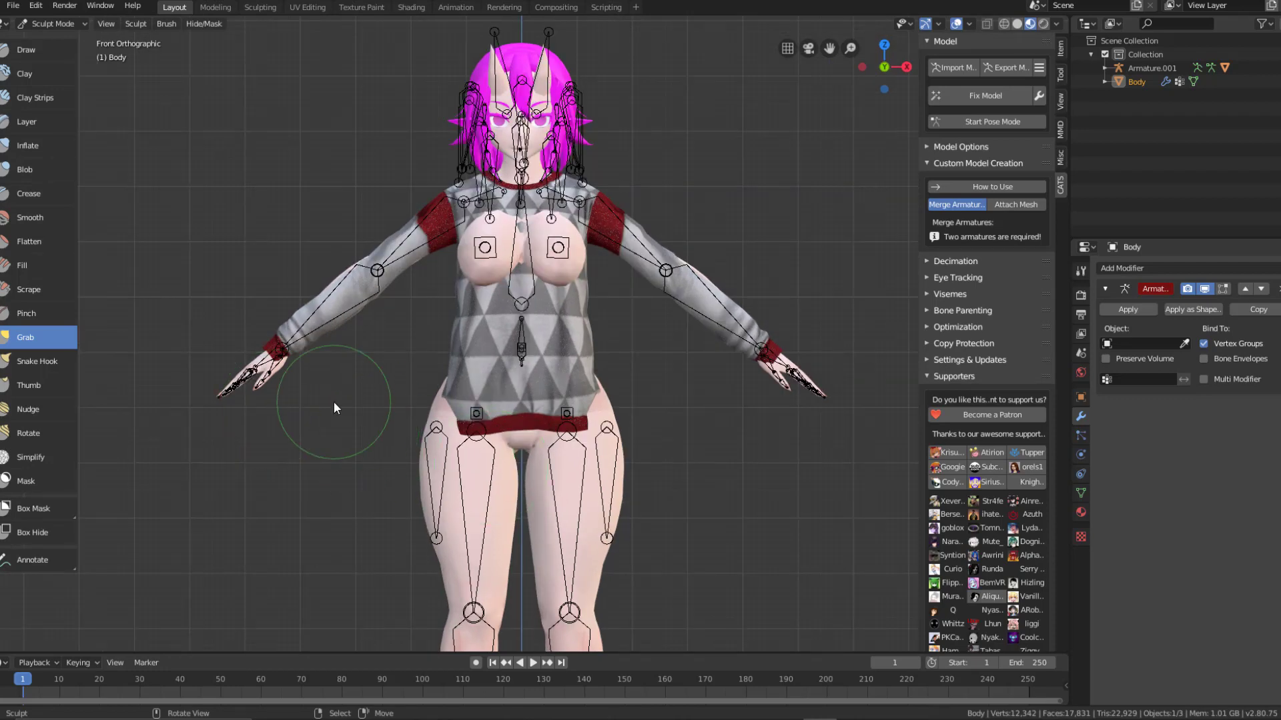
{"action": "key", "text": "f"}
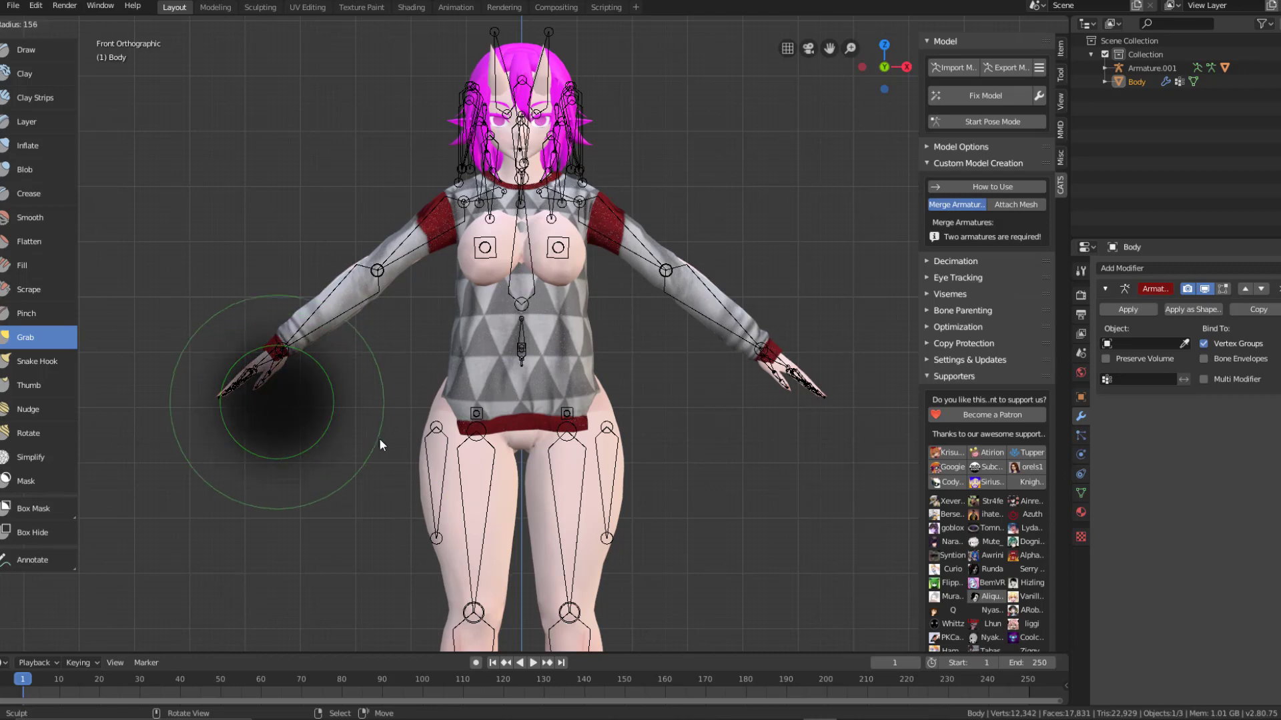
{"action": "left_click", "coordinate": [359, 423]}
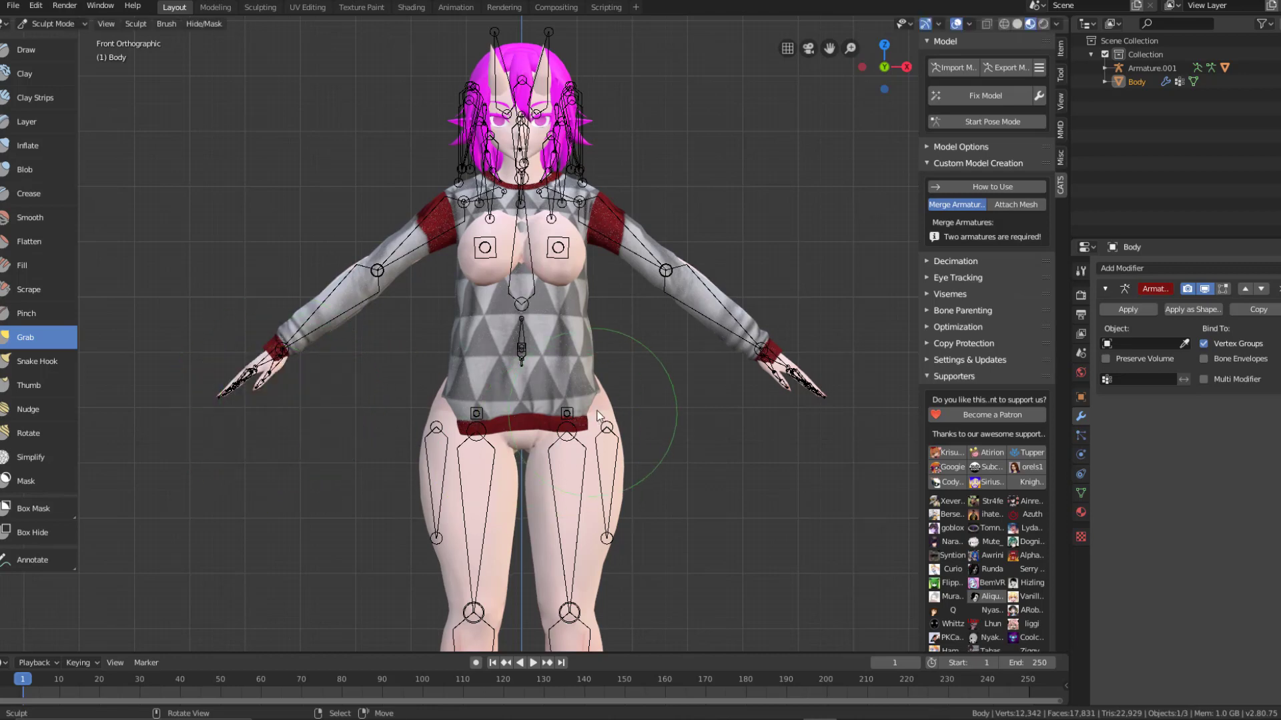
{"action": "mouse_move", "coordinate": [593, 390]}
{"action": "left_mouse_down"}
{"action": "mouse_move", "coordinate": [604, 383]}
{"action": "mouse_move", "coordinate": [596, 428]}
{"action": "mouse_move", "coordinate": [620, 435]}
{"action": "mouse_move", "coordinate": [626, 423]}
{"action": "mouse_move", "coordinate": [612, 434]}
{"action": "left_mouse_up"}
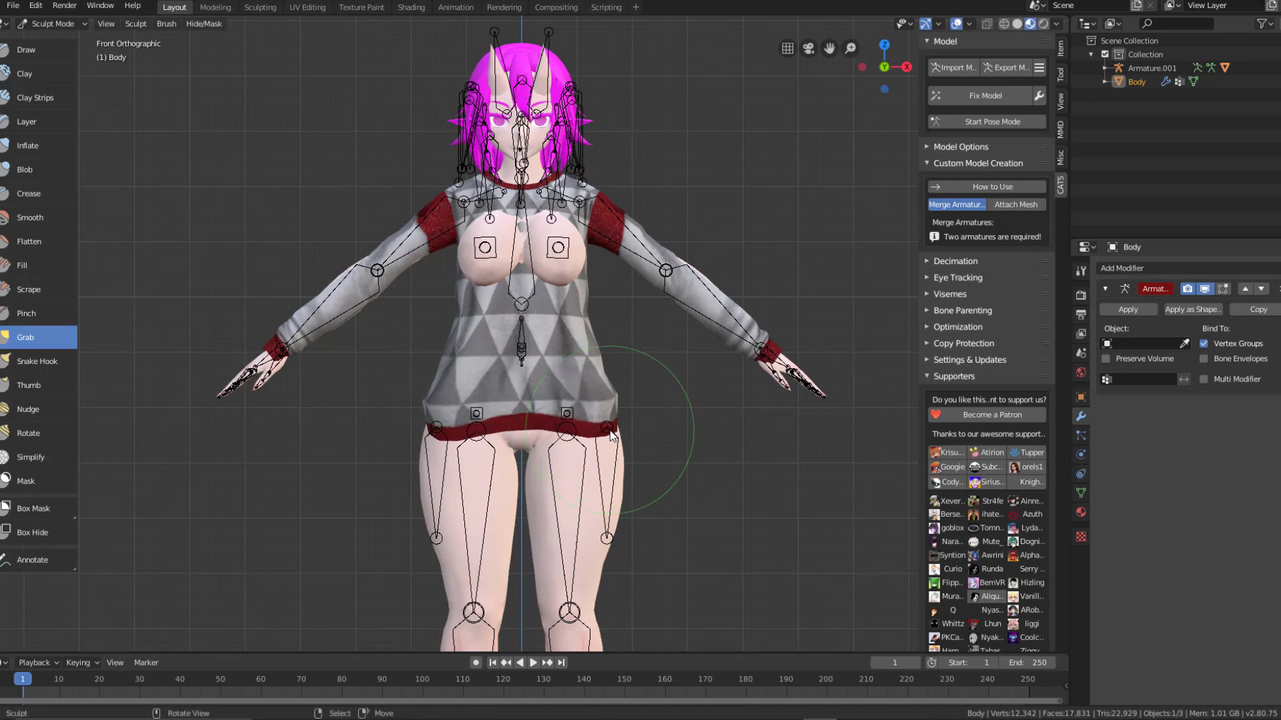
Step: Set the Grab brush radius to about 261 and pull the sweater's hem down and outward over the upper thighs
{"action": "key", "text": "f"}
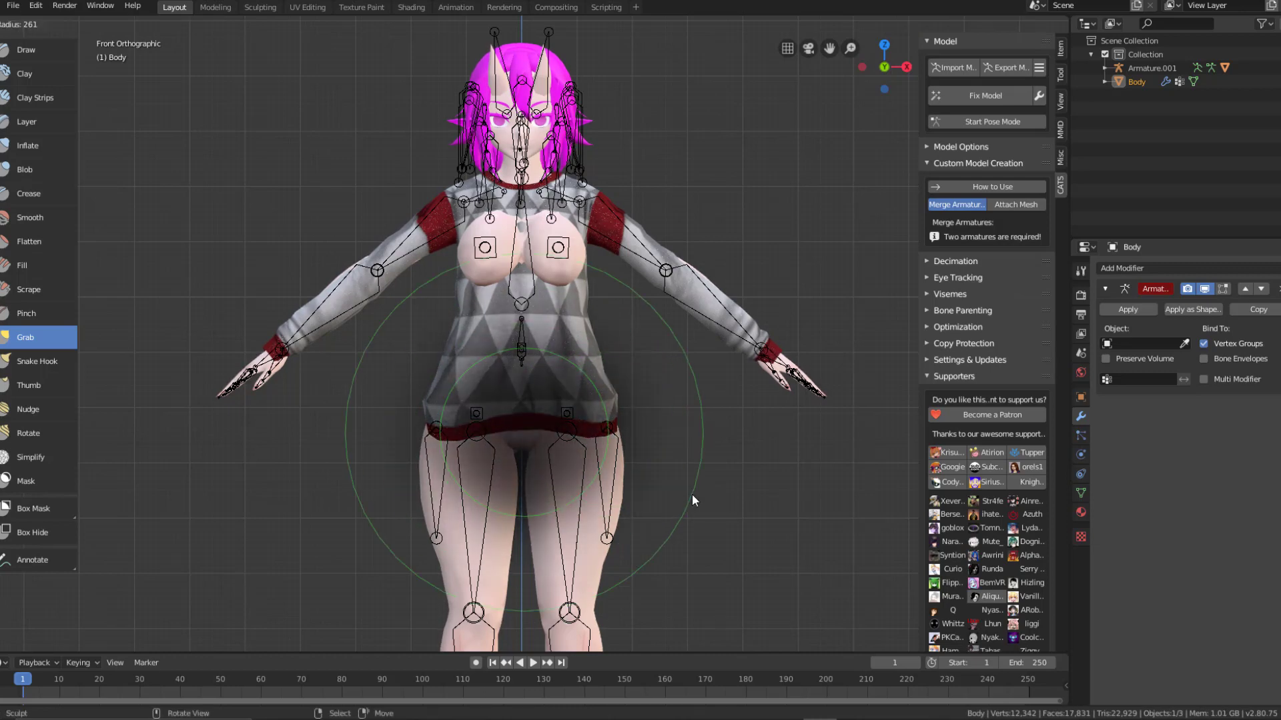
{"action": "left_click", "coordinate": [691, 494]}
{"action": "left_click_drag", "start_coordinate": [600, 430], "coordinate": [622, 477]}
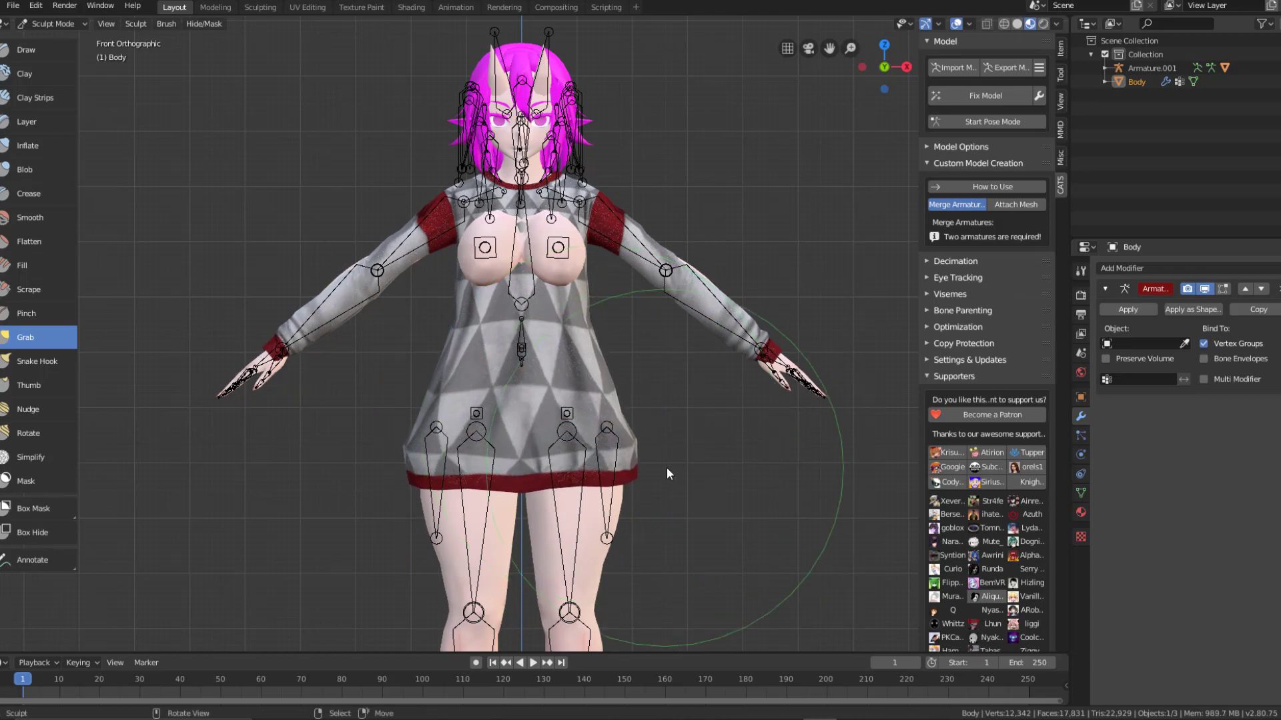
Step: Pull the lower back of the sweater outward with the Grab brush to cover the buttocks, checking it from behind and below
{"action": "mouse_move", "coordinate": [666, 467]}
{"action": "middle_mouse_down"}
{"action": "mouse_move", "coordinate": [627, 448]}
{"action": "mouse_move", "coordinate": [603, 449]}
{"action": "mouse_move", "coordinate": [615, 463]}
{"action": "mouse_move", "coordinate": [476, 454]}
{"action": "middle_mouse_up"}
{"action": "mouse_move", "coordinate": [533, 424]}
{"action": "left_mouse_down"}
{"action": "mouse_move", "coordinate": [570, 431]}
{"action": "mouse_move", "coordinate": [582, 407]}
{"action": "mouse_move", "coordinate": [567, 363]}
{"action": "left_mouse_up"}
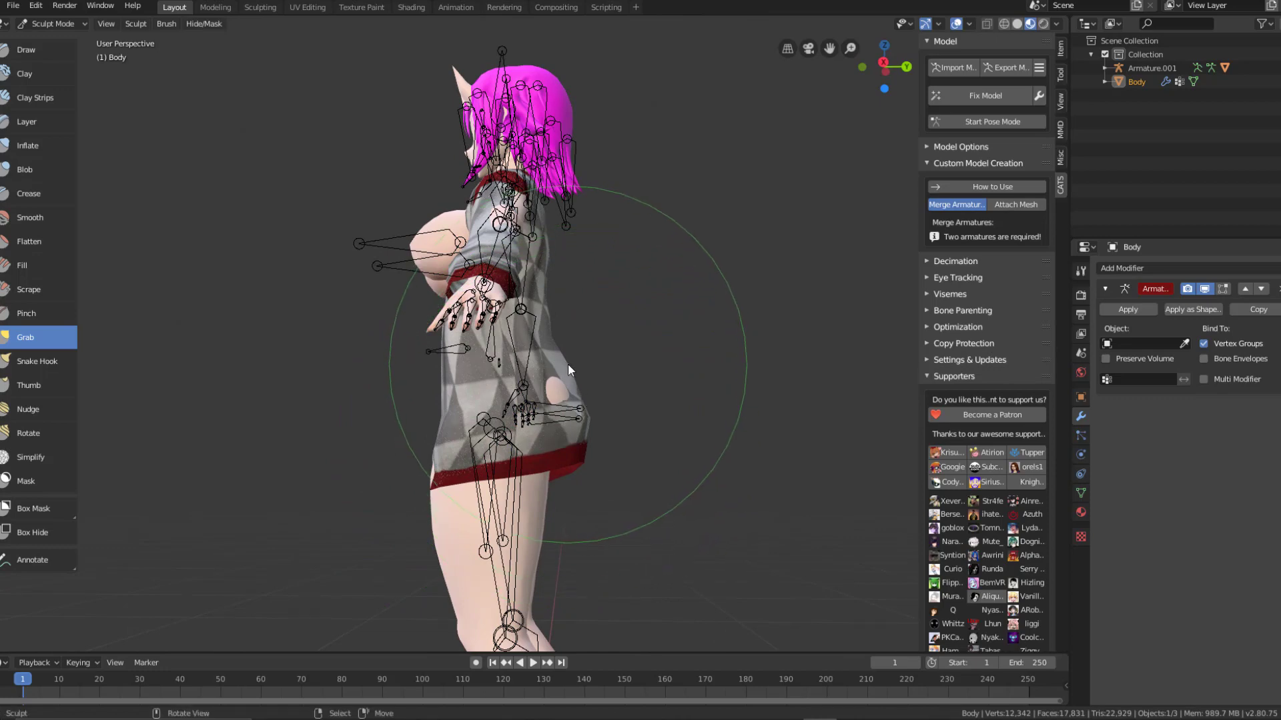
{"action": "mouse_move", "coordinate": [567, 362]}
{"action": "middle_mouse_down"}
{"action": "mouse_move", "coordinate": [456, 426]}
{"action": "mouse_move", "coordinate": [481, 419]}
{"action": "middle_mouse_up"}
{"action": "left_click_drag", "start_coordinate": [490, 419], "coordinate": [499, 383]}
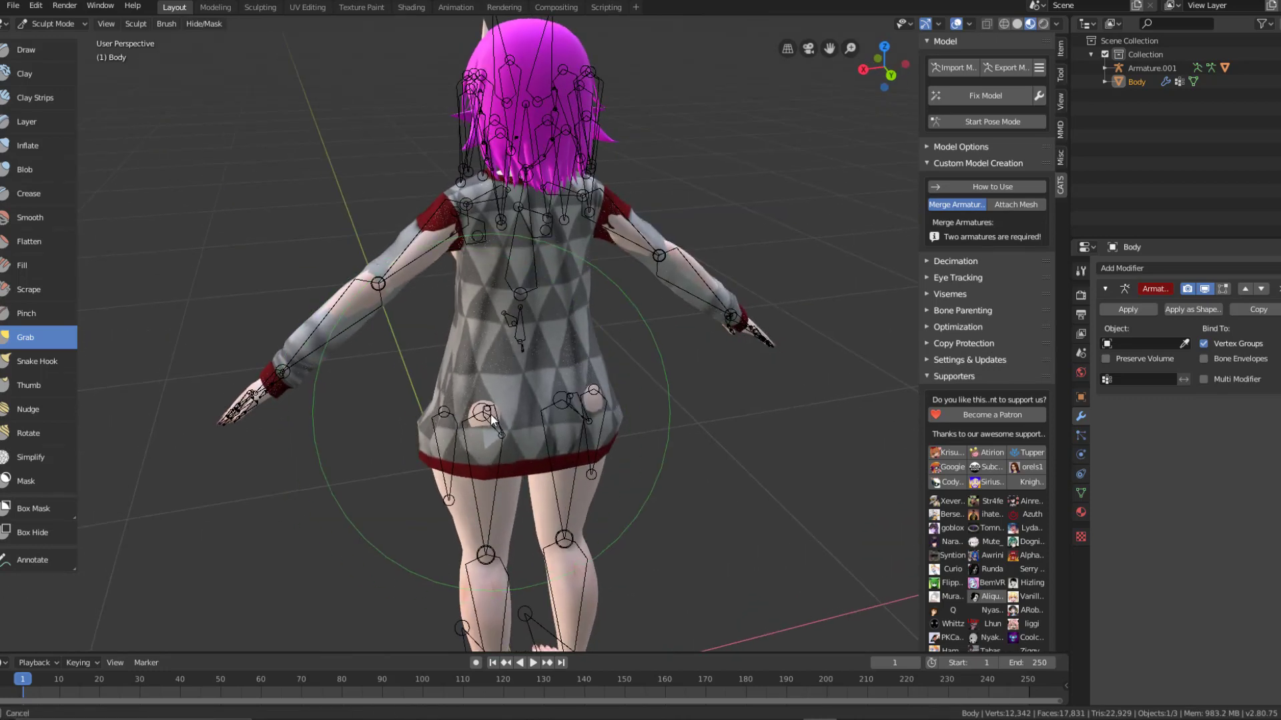
{"action": "middle_click_drag", "start_coordinate": [525, 390], "coordinate": [444, 439]}
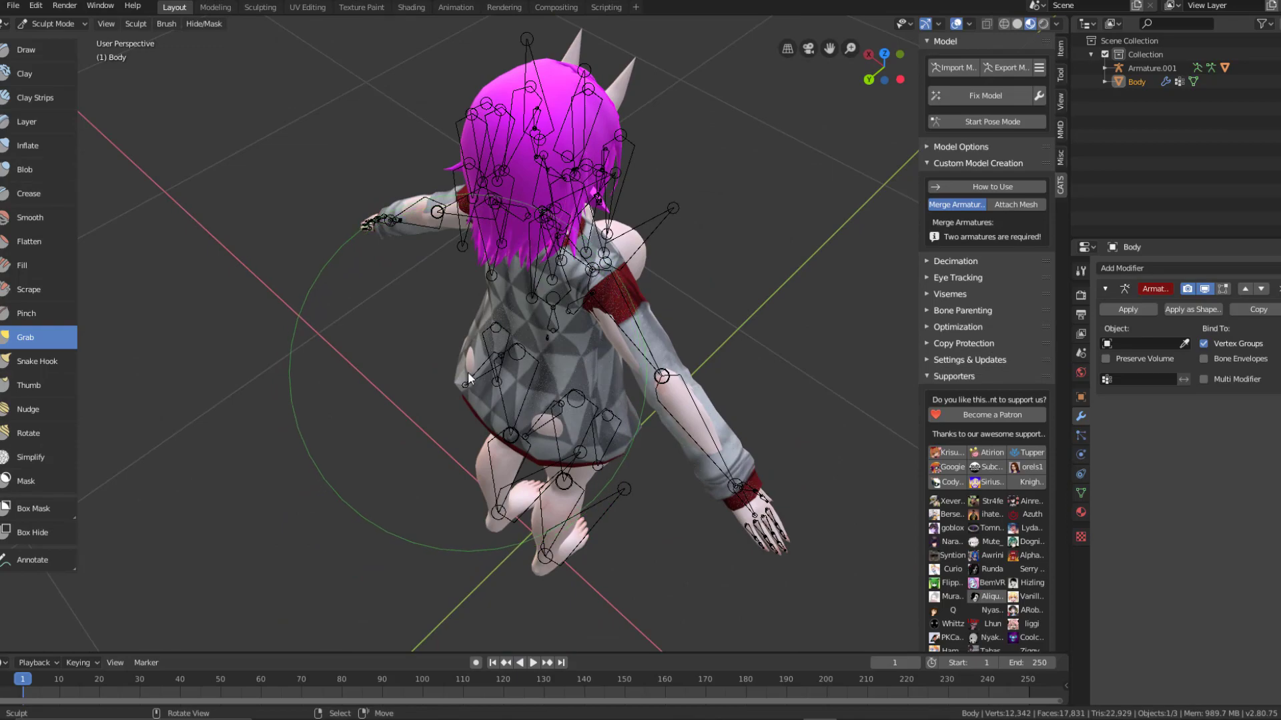
{"action": "left_click_drag", "start_coordinate": [469, 366], "coordinate": [464, 351]}
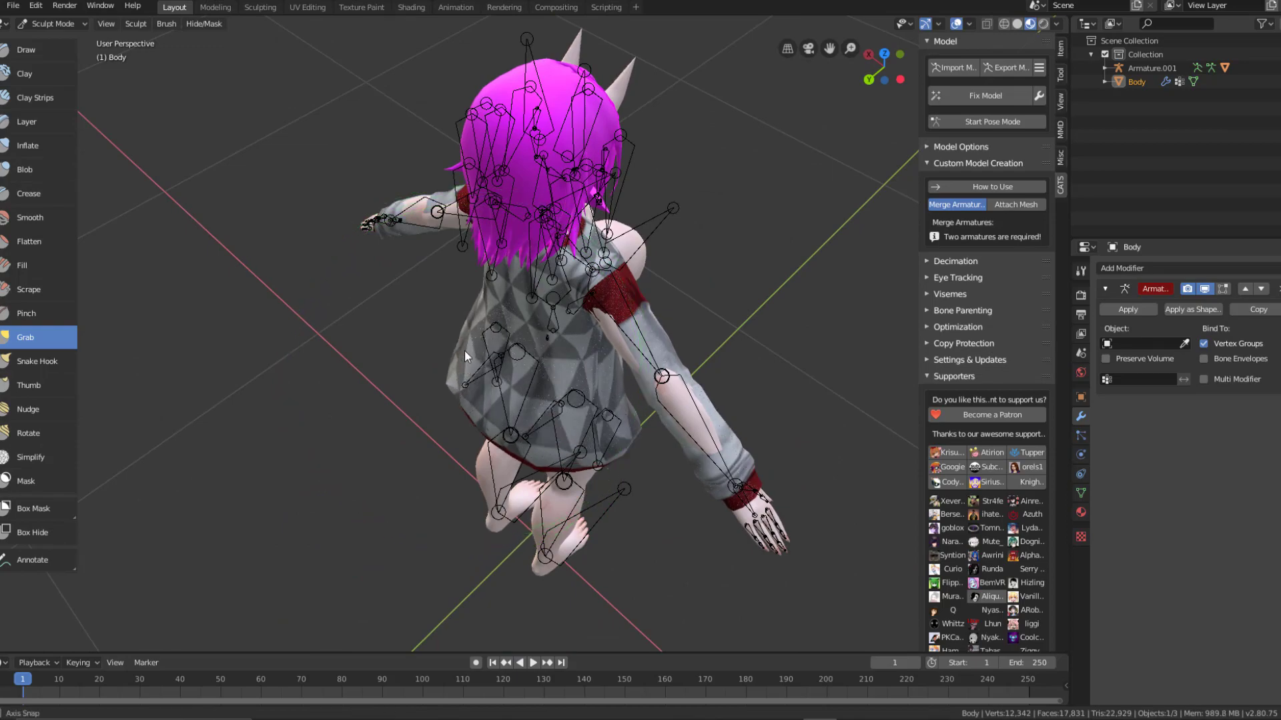
{"action": "mouse_move", "coordinate": [464, 351]}
{"action": "middle_mouse_down"}
{"action": "mouse_move", "coordinate": [511, 246]}
{"action": "mouse_move", "coordinate": [610, 223]}
{"action": "mouse_move", "coordinate": [681, 271]}
{"action": "middle_mouse_up"}
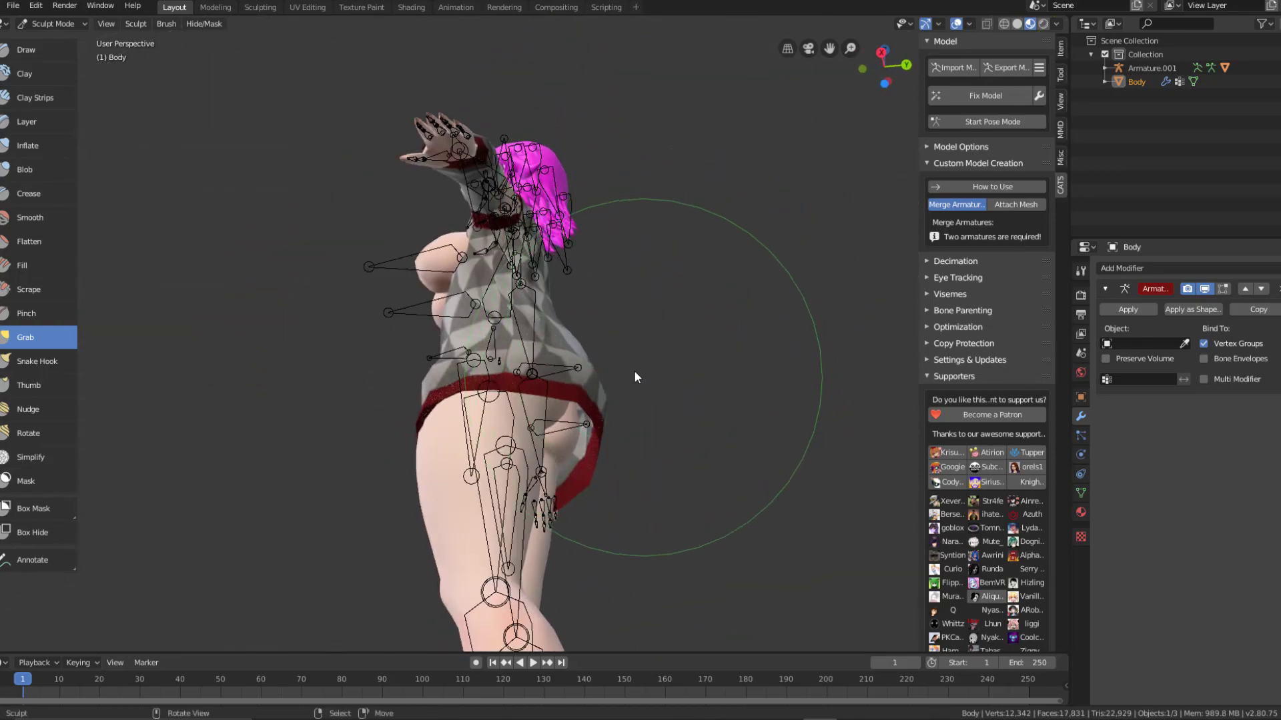
{"action": "middle_click_drag", "start_coordinate": [635, 370], "coordinate": [577, 339]}
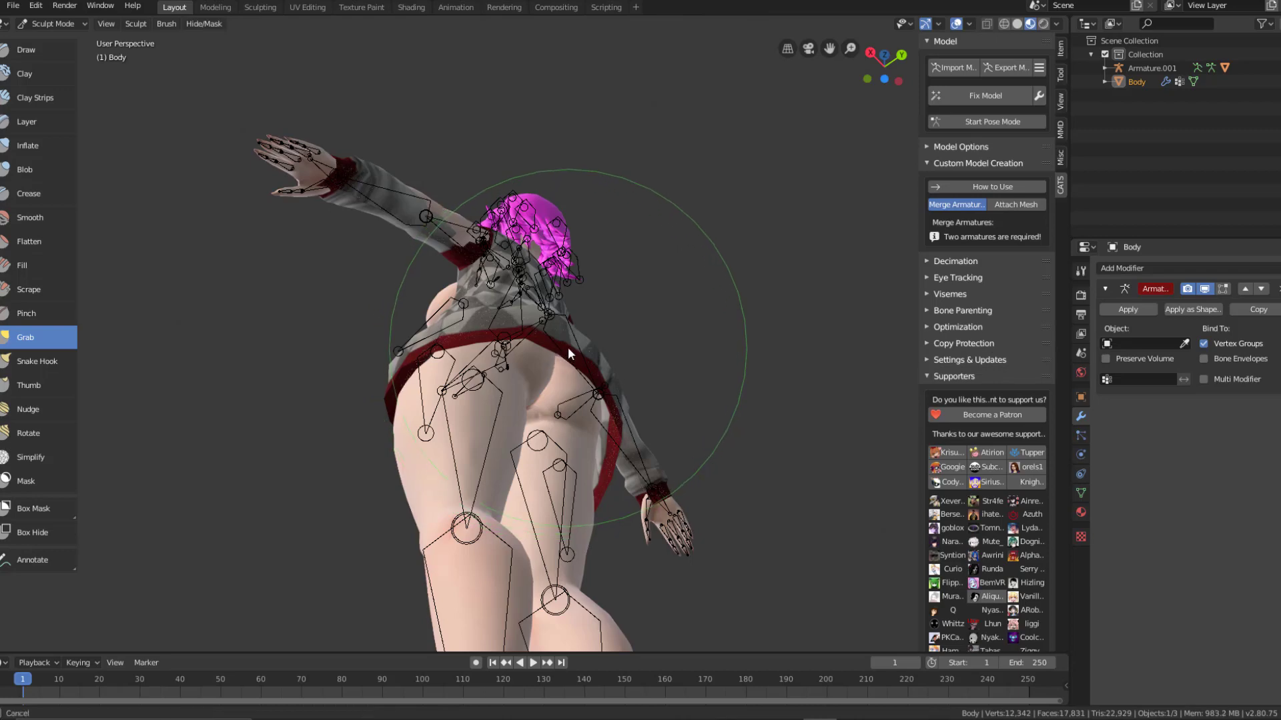
{"action": "mouse_move", "coordinate": [566, 351]}
{"action": "middle_mouse_down"}
{"action": "mouse_move", "coordinate": [538, 359]}
{"action": "mouse_move", "coordinate": [493, 435]}
{"action": "mouse_move", "coordinate": [374, 447]}
{"action": "mouse_move", "coordinate": [567, 417]}
{"action": "mouse_move", "coordinate": [553, 431]}
{"action": "middle_mouse_up"}
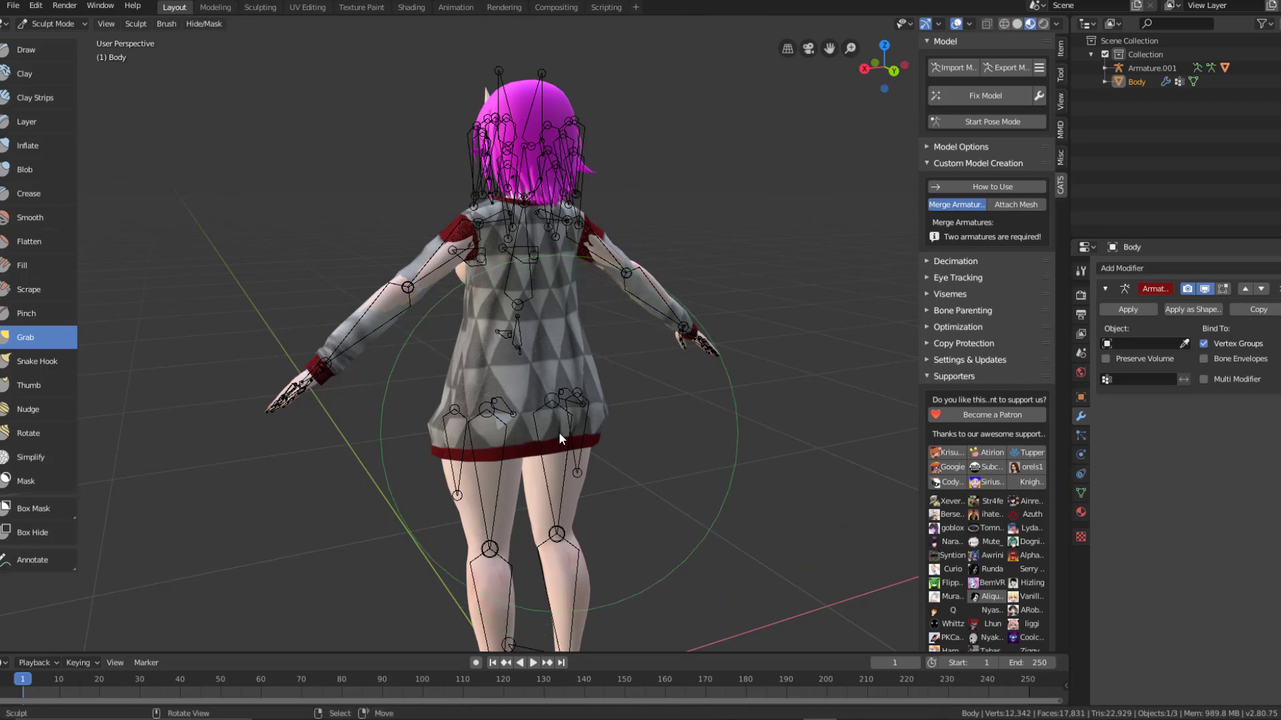
{"action": "mouse_move", "coordinate": [525, 432]}
{"action": "middle_mouse_down"}
{"action": "mouse_move", "coordinate": [645, 423]}
{"action": "mouse_move", "coordinate": [520, 347]}
{"action": "mouse_move", "coordinate": [465, 284]}
{"action": "middle_mouse_up"}
{"action": "middle_click_drag", "start_coordinate": [475, 279], "coordinate": [517, 185]}
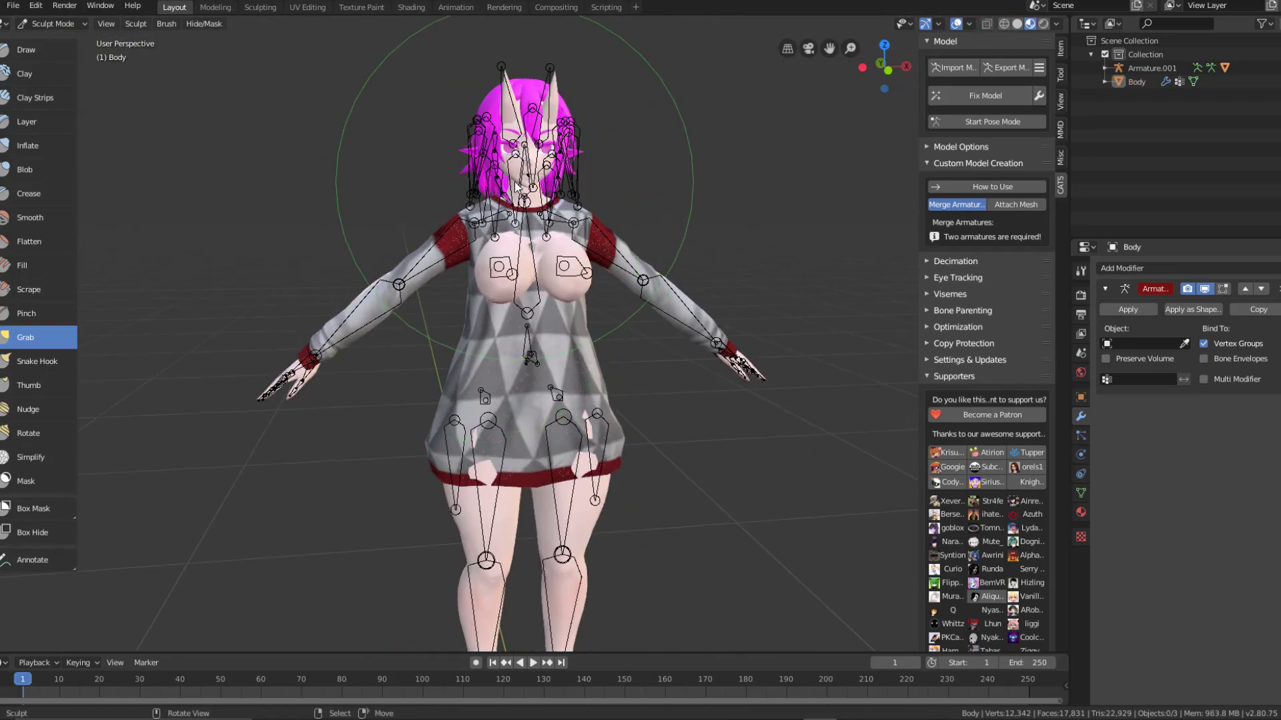
Step: Return to Object Mode, select the character's armature and hide it
{"action": "right_click", "coordinate": [509, 176]}
{"action": "left_click", "coordinate": [54, 24]}
{"action": "left_click", "coordinate": [43, 35]}
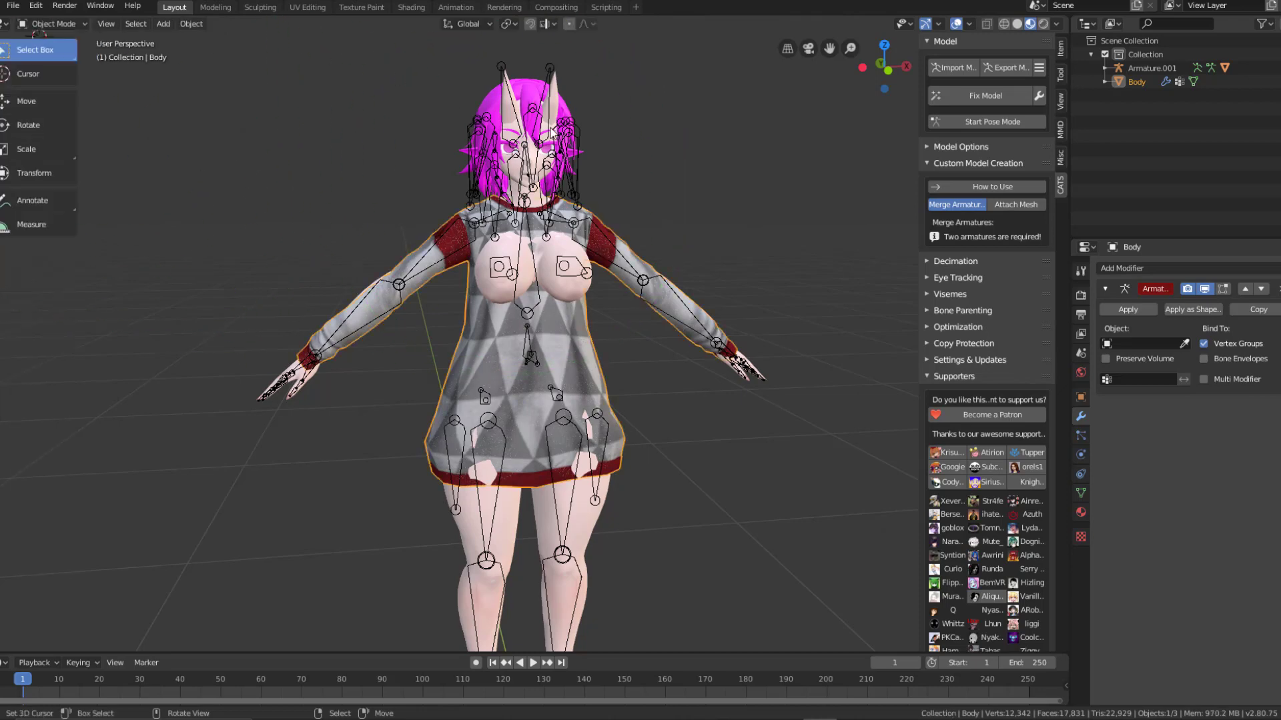
{"action": "right_click", "coordinate": [518, 158]}
{"action": "key", "text": "h"}
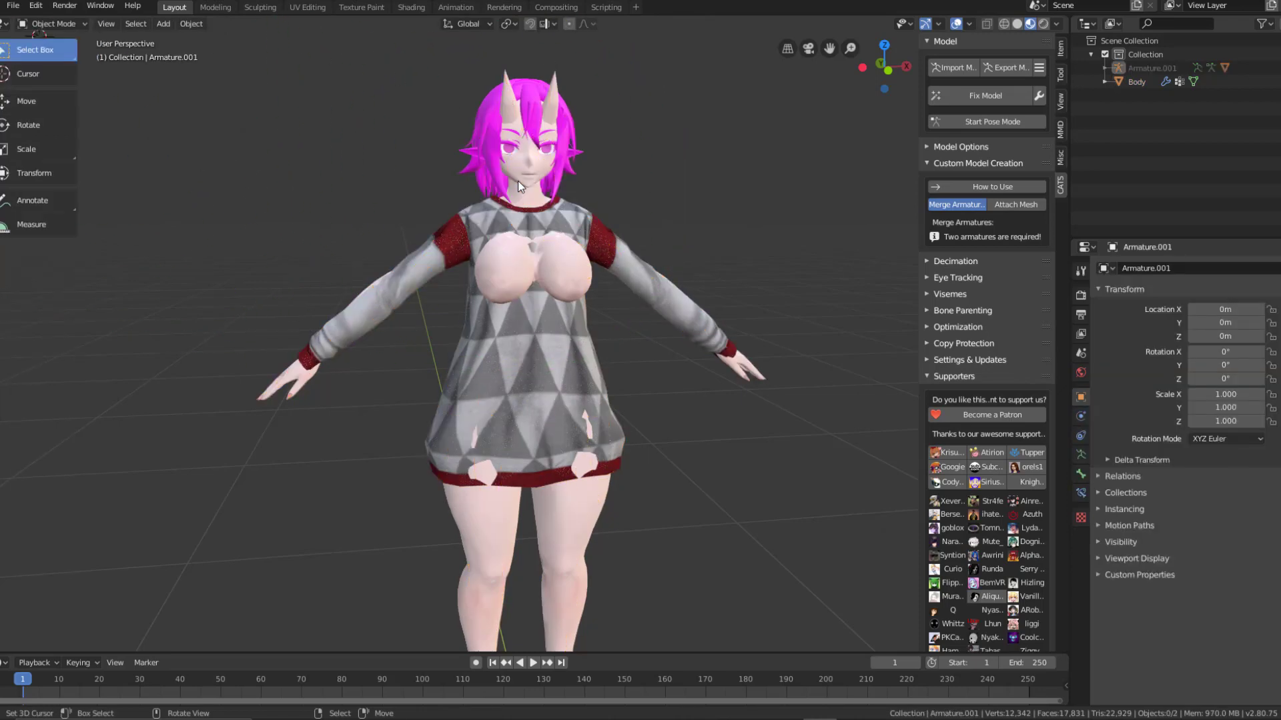
{"action": "middle_click_drag", "start_coordinate": [518, 181], "coordinate": [560, 345]}
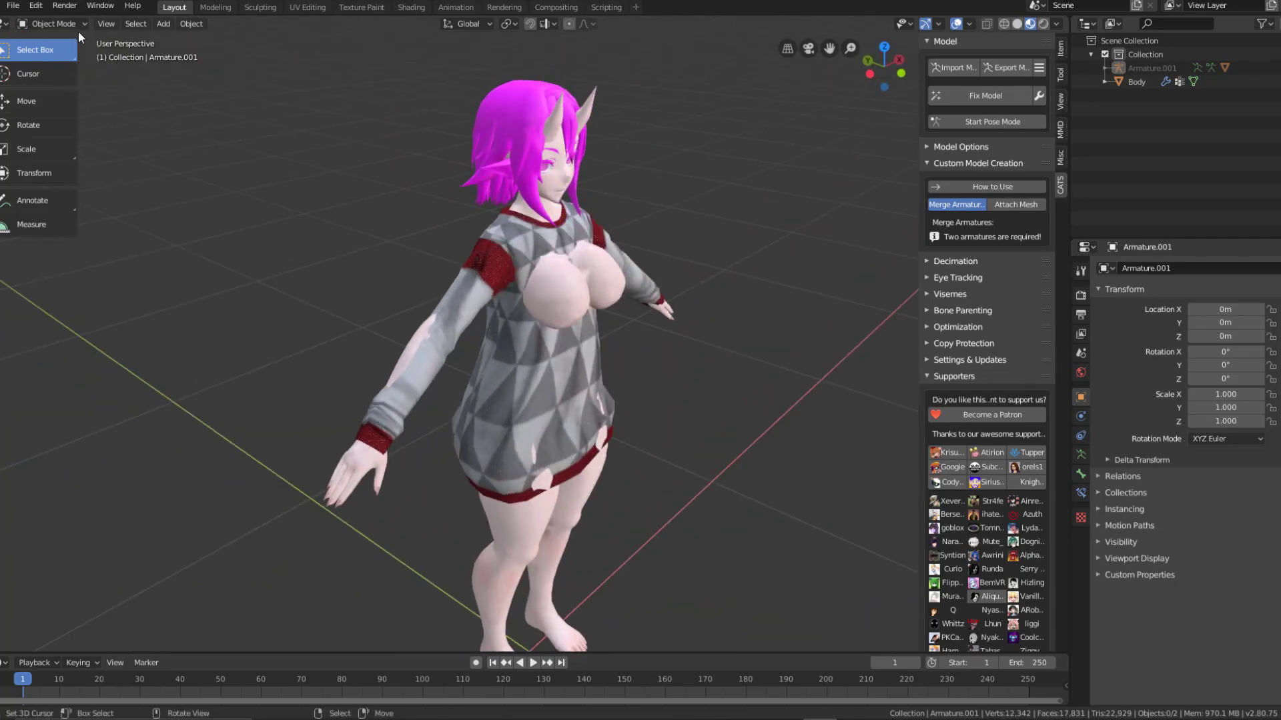
{"action": "left_click", "coordinate": [53, 24]}
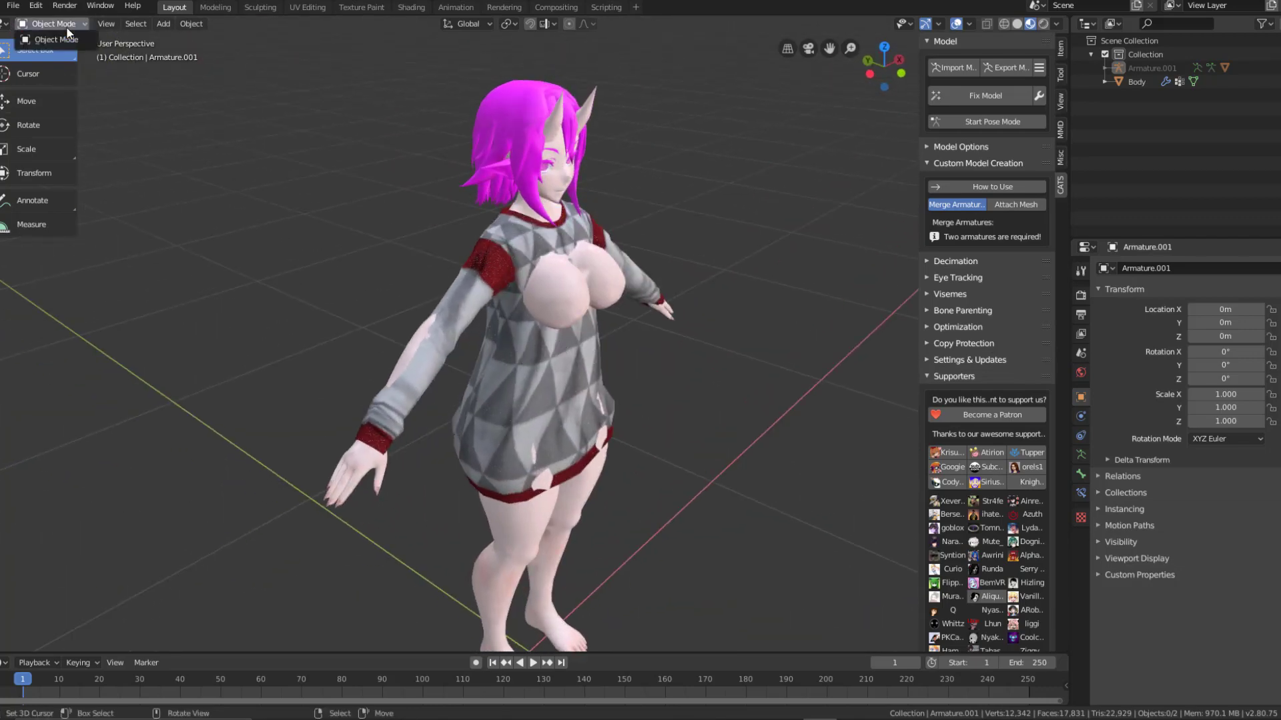
{"action": "left_click", "coordinate": [545, 297]}
{"action": "left_click", "coordinate": [73, 25]}
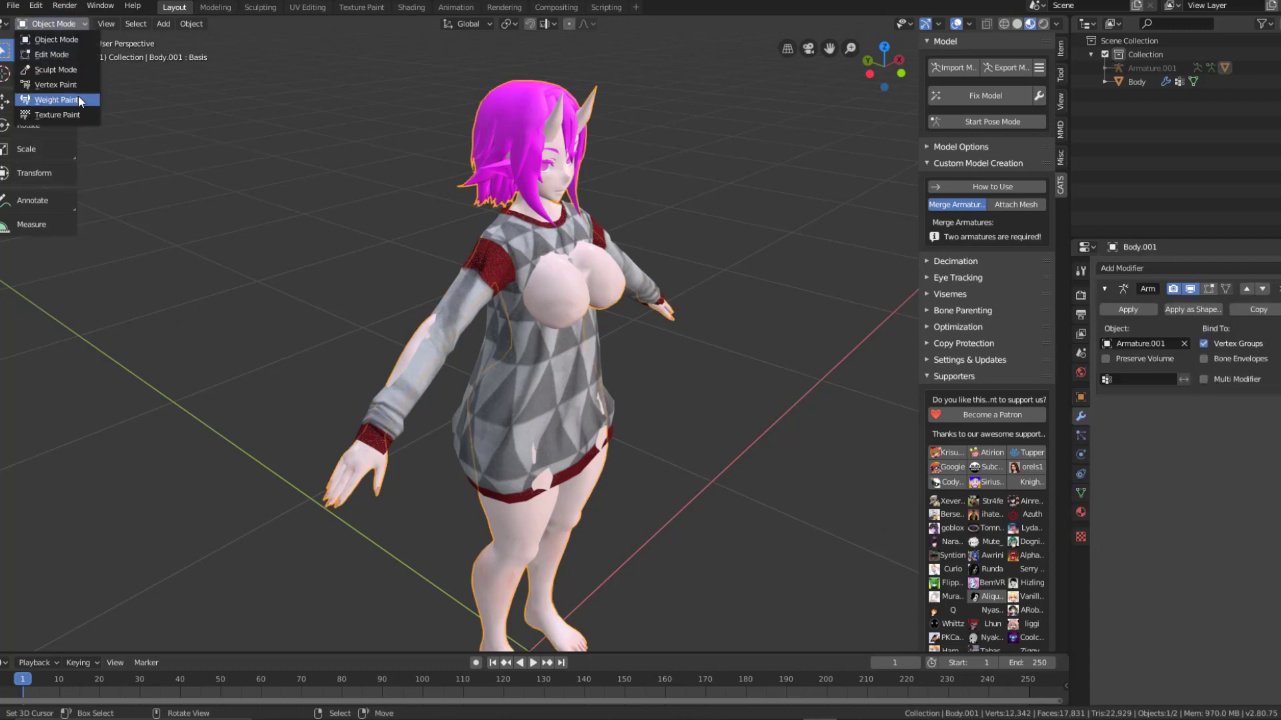
{"action": "left_click", "coordinate": [50, 72]}
{"action": "middle_click_drag", "start_coordinate": [483, 257], "coordinate": [529, 466]}
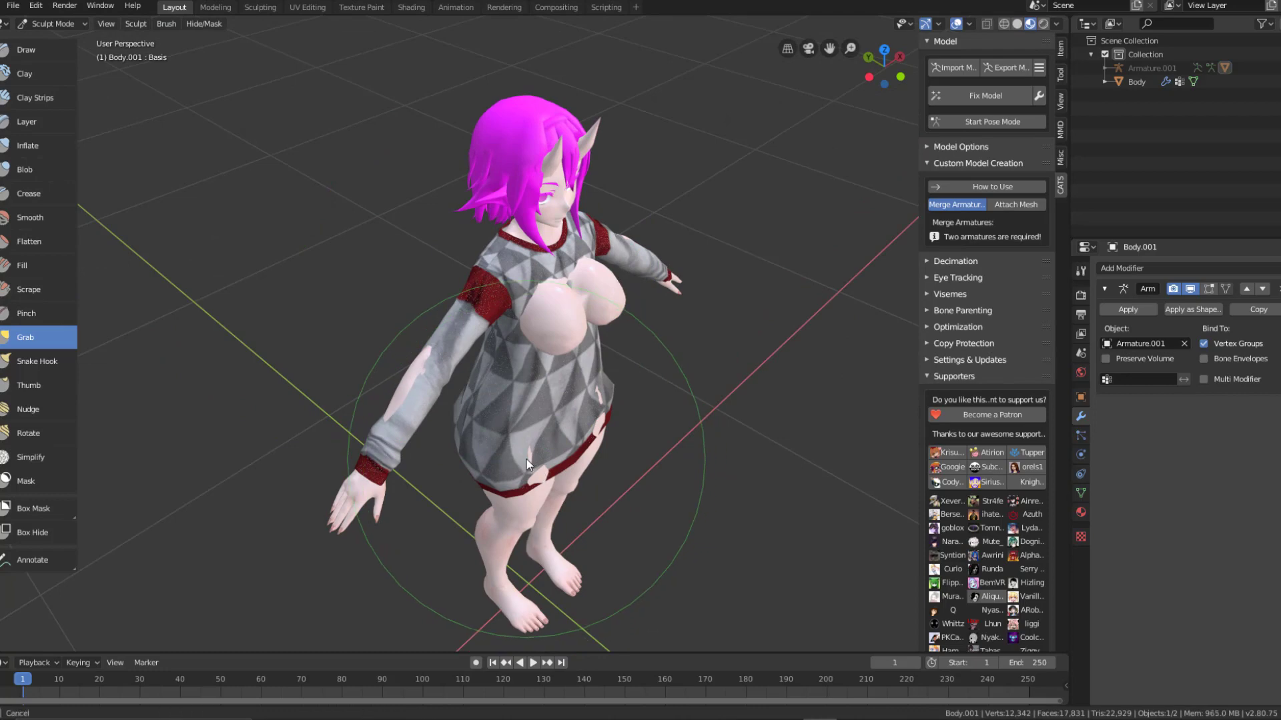
{"action": "left_click_drag", "start_coordinate": [527, 471], "coordinate": [529, 470]}
{"action": "key", "text": "ctrl+z"}
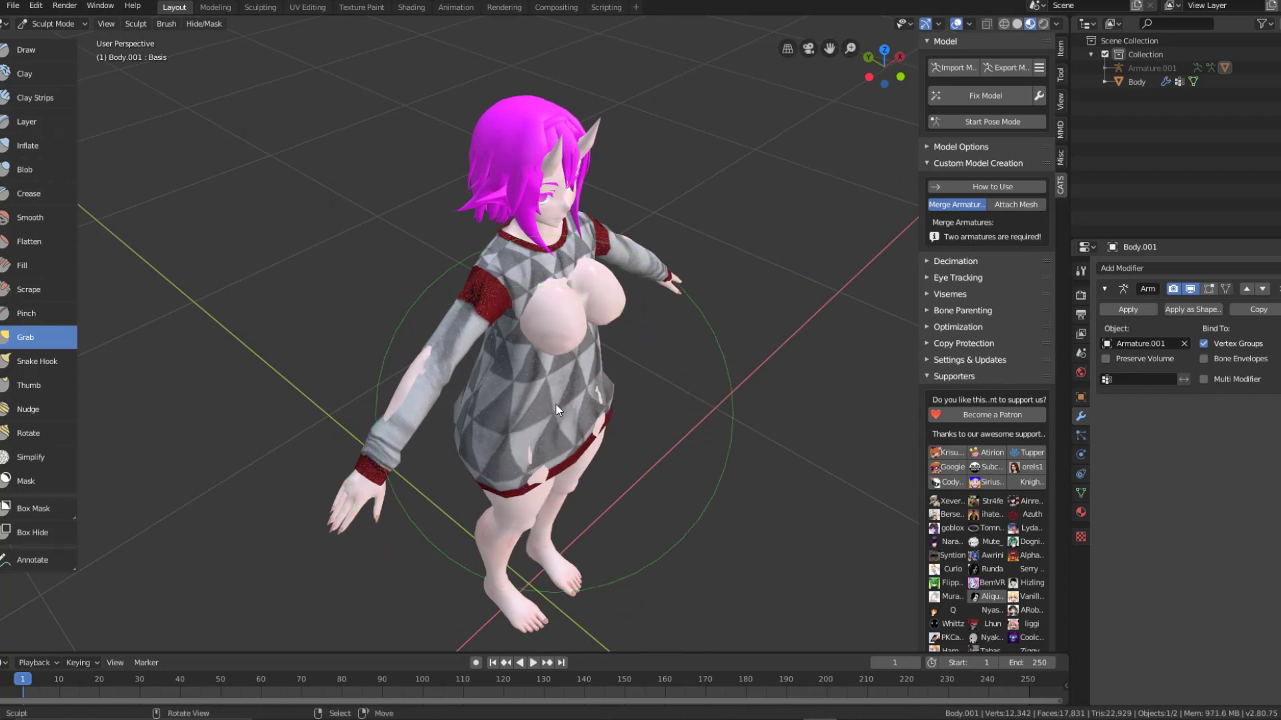
{"action": "middle_click_drag", "start_coordinate": [555, 404], "coordinate": [475, 327]}
{"action": "left_click", "coordinate": [51, 26]}
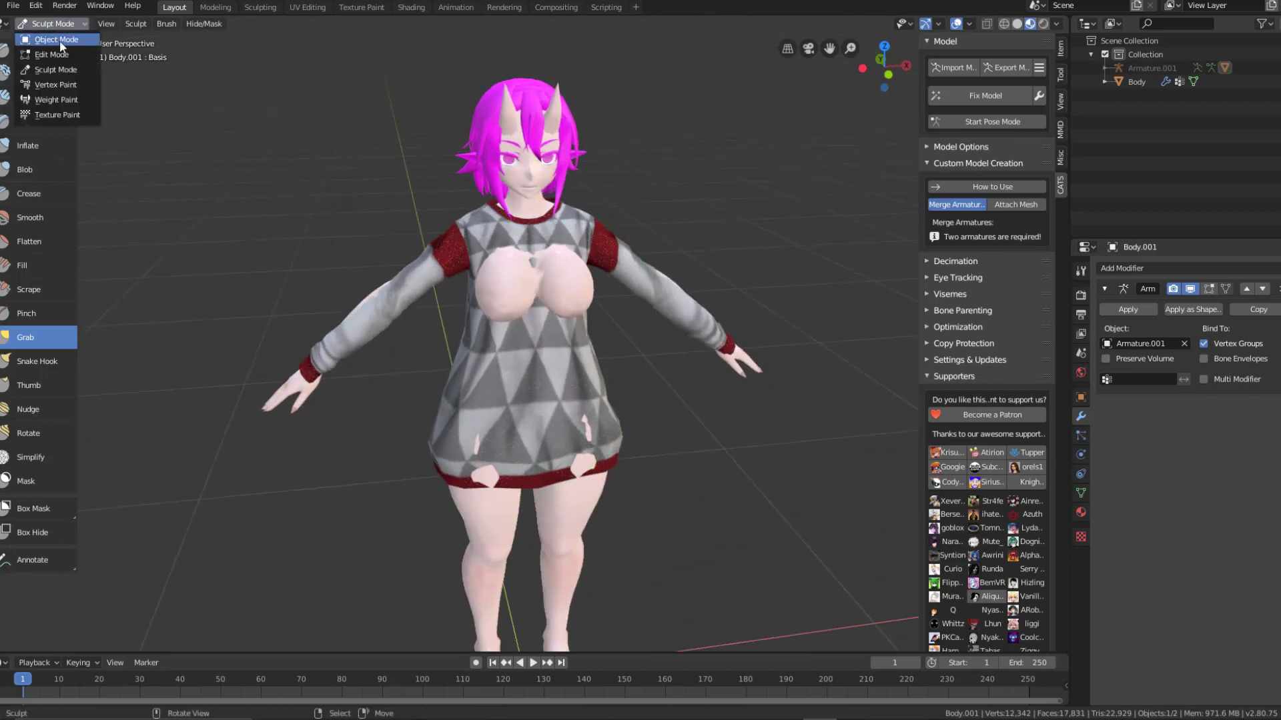
{"action": "left_click", "coordinate": [69, 43]}
Step: Switch the sweater mesh to Sculpt Mode and pull its front hem outward with the Grab brush to cover the thighs
{"action": "left_click", "coordinate": [496, 398]}
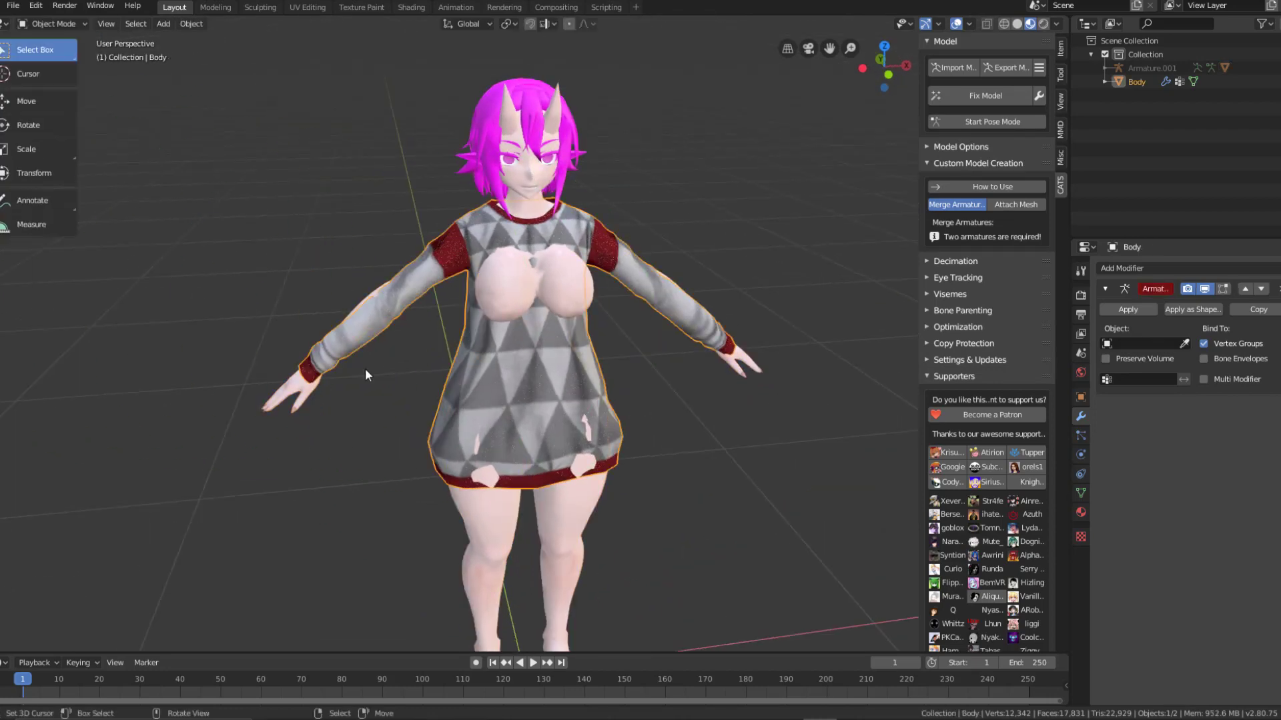
{"action": "left_click", "coordinate": [61, 23]}
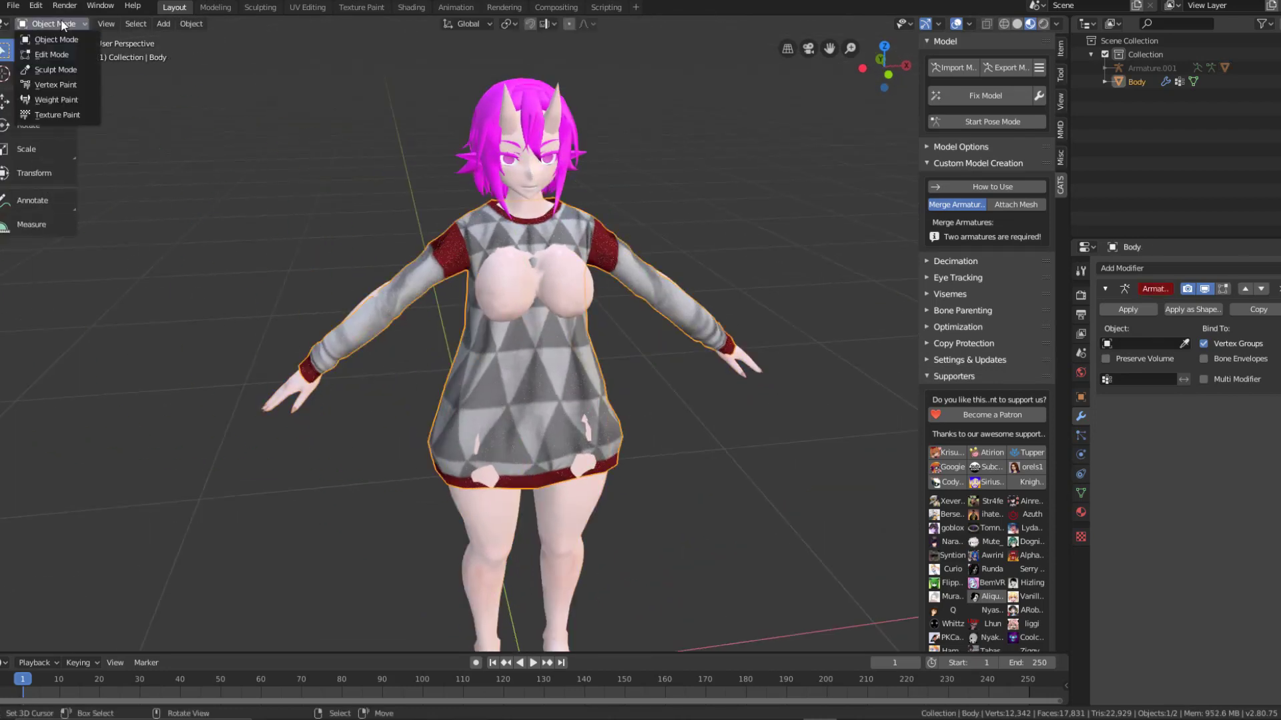
{"action": "left_click", "coordinate": [55, 69]}
{"action": "middle_click_drag", "start_coordinate": [169, 124], "coordinate": [393, 275]}
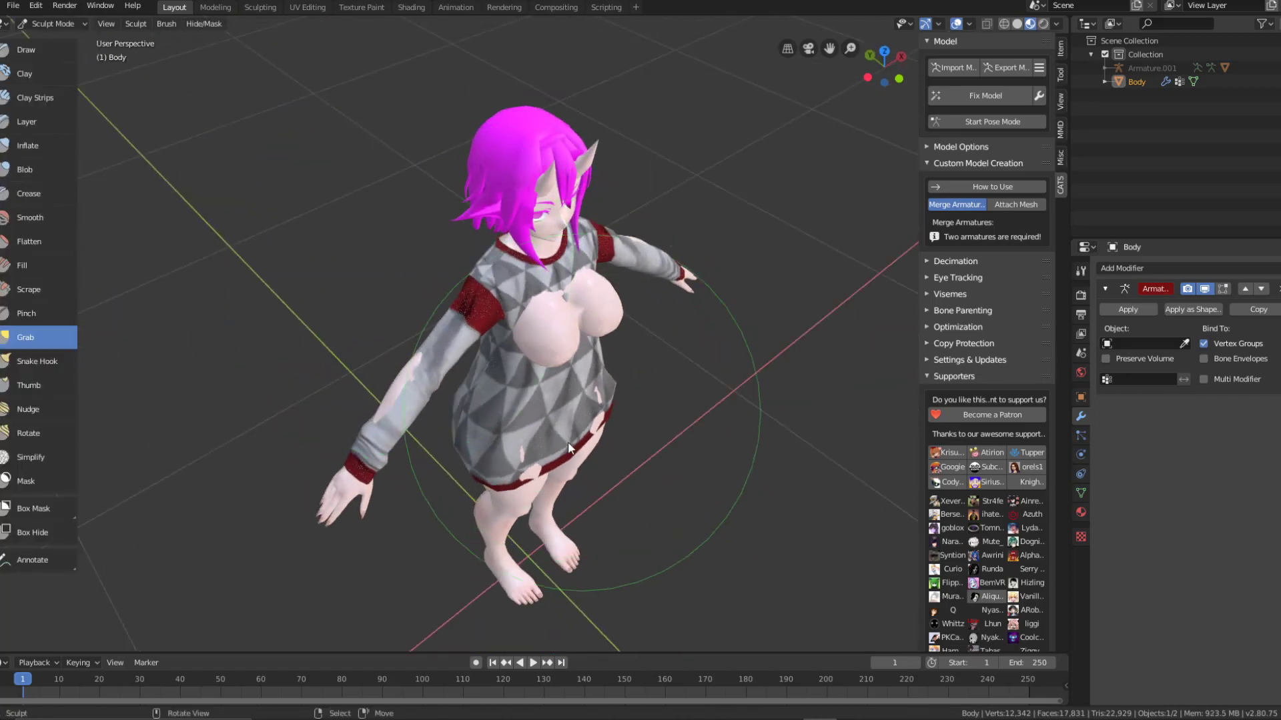
{"action": "mouse_move", "coordinate": [523, 467]}
{"action": "middle_mouse_down"}
{"action": "mouse_move", "coordinate": [491, 419]}
{"action": "mouse_move", "coordinate": [386, 350]}
{"action": "mouse_move", "coordinate": [319, 276]}
{"action": "mouse_move", "coordinate": [418, 339]}
{"action": "mouse_move", "coordinate": [492, 410]}
{"action": "middle_mouse_up"}
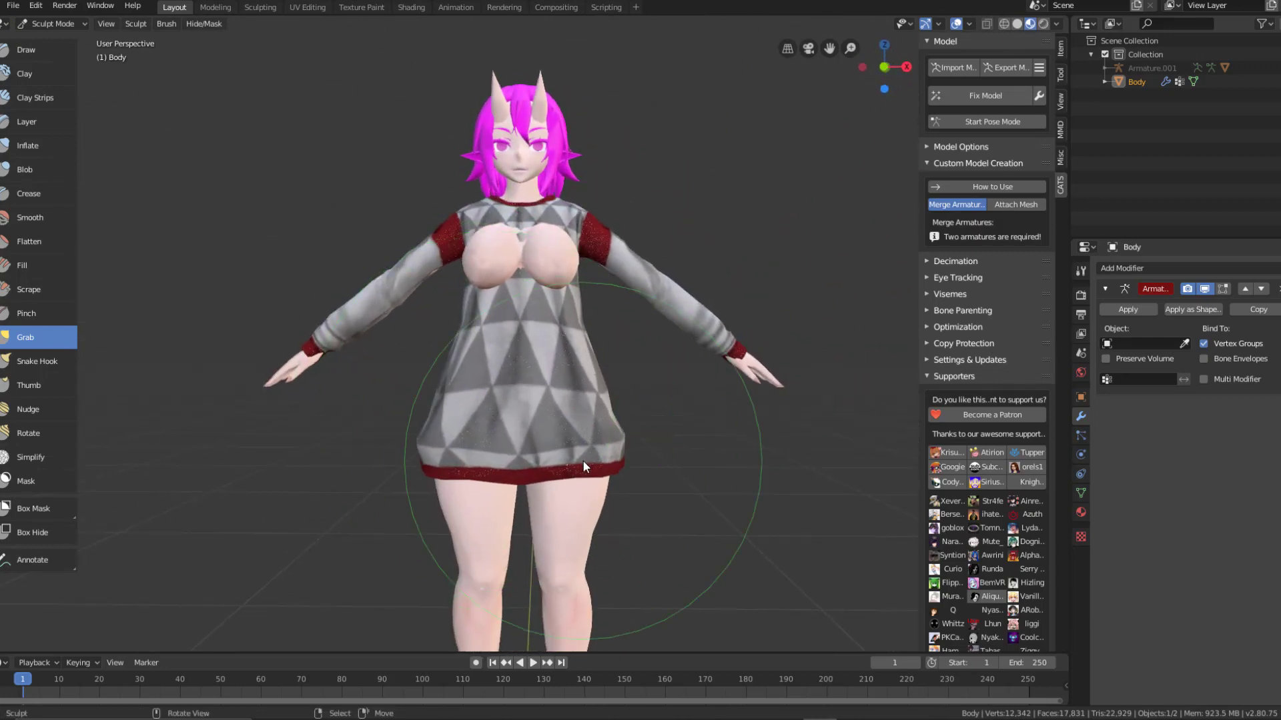
{"action": "left_click_drag", "start_coordinate": [586, 463], "coordinate": [619, 449]}
Step: Pull the red cuff of the sleeve slightly upward at the wrist with the Grab brush
{"action": "mouse_move", "coordinate": [605, 422]}
{"action": "middle_mouse_down"}
{"action": "mouse_move", "coordinate": [644, 441]}
{"action": "mouse_move", "coordinate": [739, 446]}
{"action": "mouse_move", "coordinate": [819, 408]}
{"action": "mouse_move", "coordinate": [684, 474]}
{"action": "mouse_move", "coordinate": [591, 466]}
{"action": "mouse_move", "coordinate": [501, 379]}
{"action": "middle_mouse_up"}
{"action": "scroll", "coordinate": [482, 445], "scroll_direction": "up", "scroll_amount": 4}
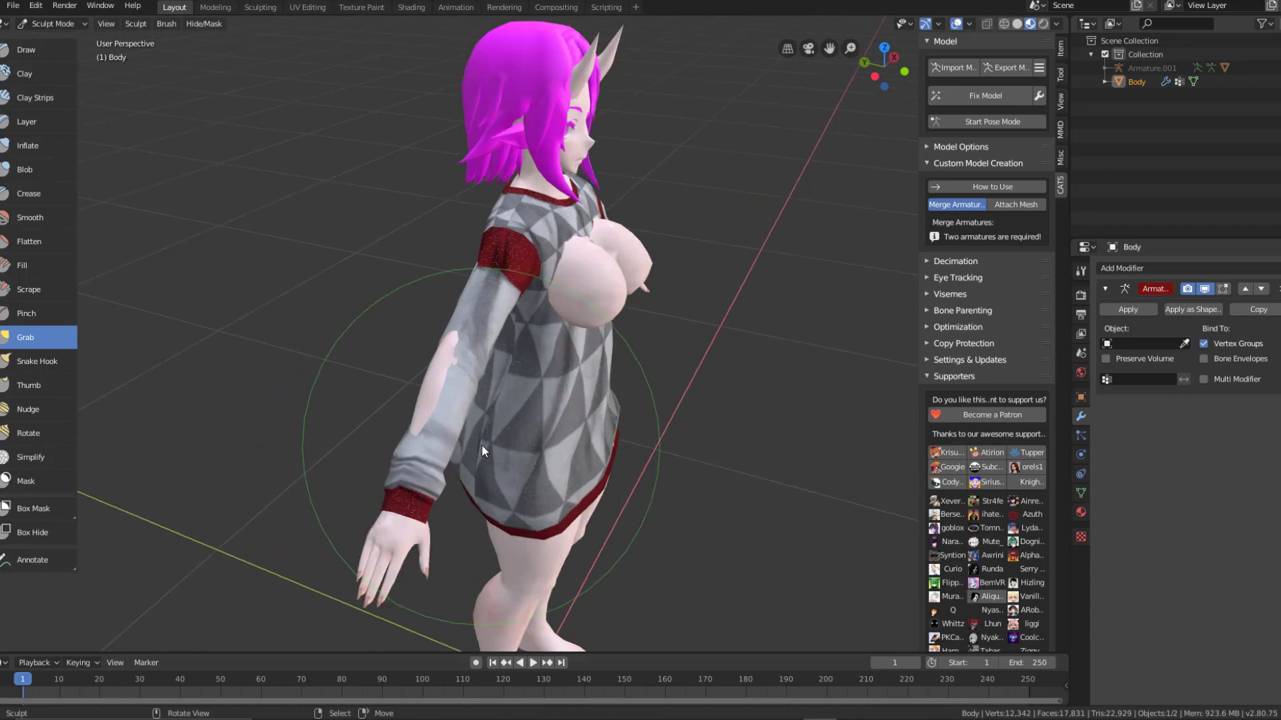
{"action": "mouse_move", "coordinate": [480, 527]}
{"action": "middle_mouse_down", "text": "shift"}
{"action": "mouse_move", "coordinate": [479, 512]}
{"action": "mouse_move", "coordinate": [519, 483]}
{"action": "middle_mouse_up", "text": "shift"}
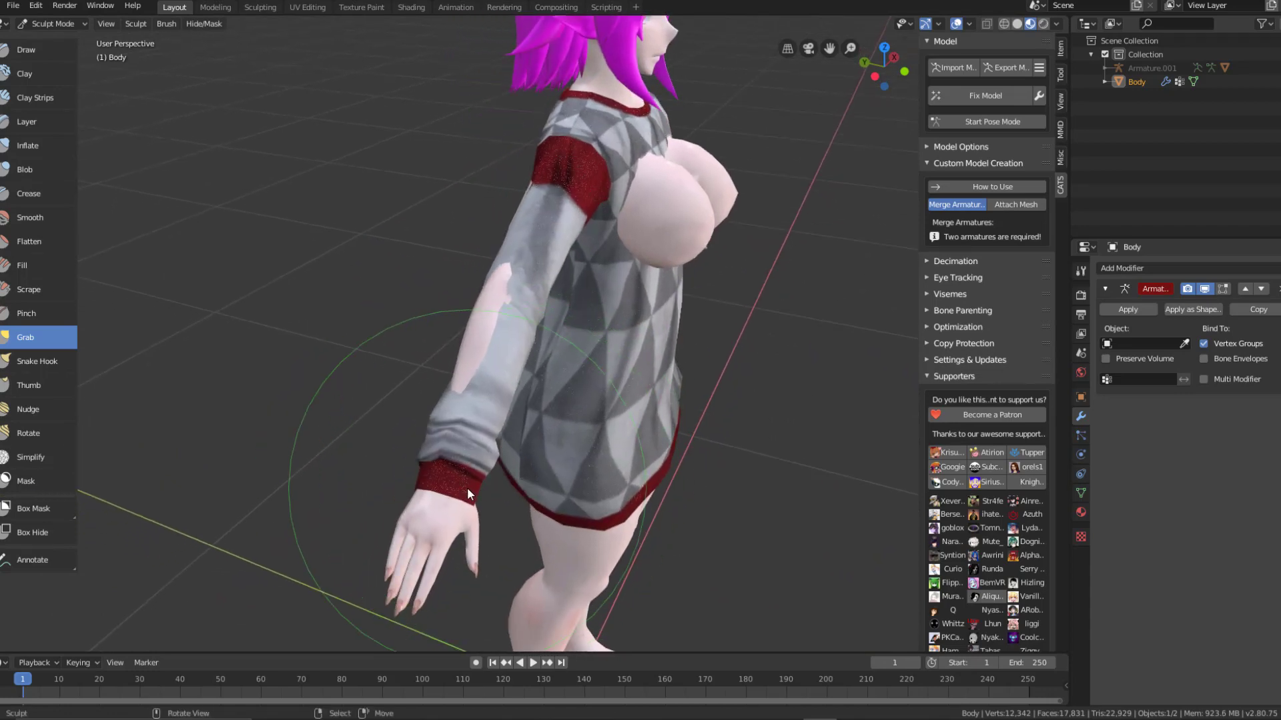
{"action": "mouse_move", "coordinate": [468, 487]}
{"action": "left_mouse_down"}
{"action": "mouse_move", "coordinate": [479, 475]}
{"action": "mouse_move", "coordinate": [467, 471]}
{"action": "left_mouse_up"}
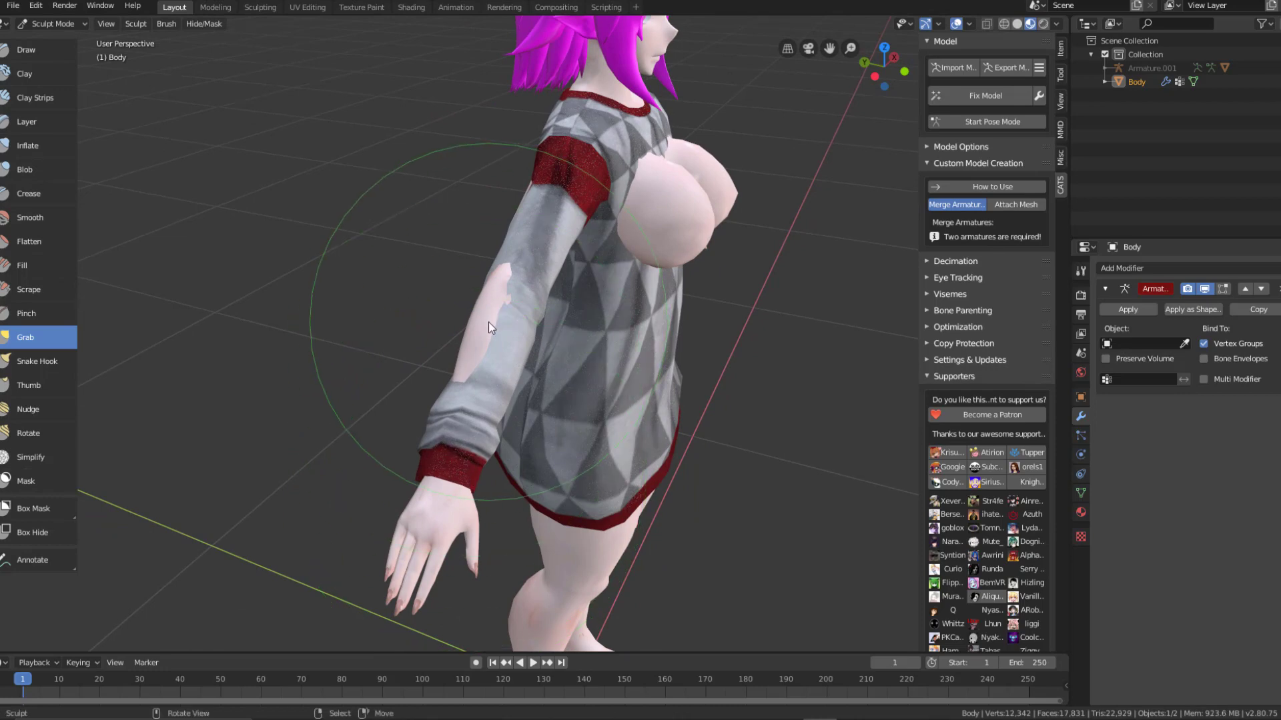
Step: Pull the forearm sleeve outward over the exposed skin with a smaller Grab brush, try another stroke with a larger radius, and undo it
{"action": "key", "text": "f"}
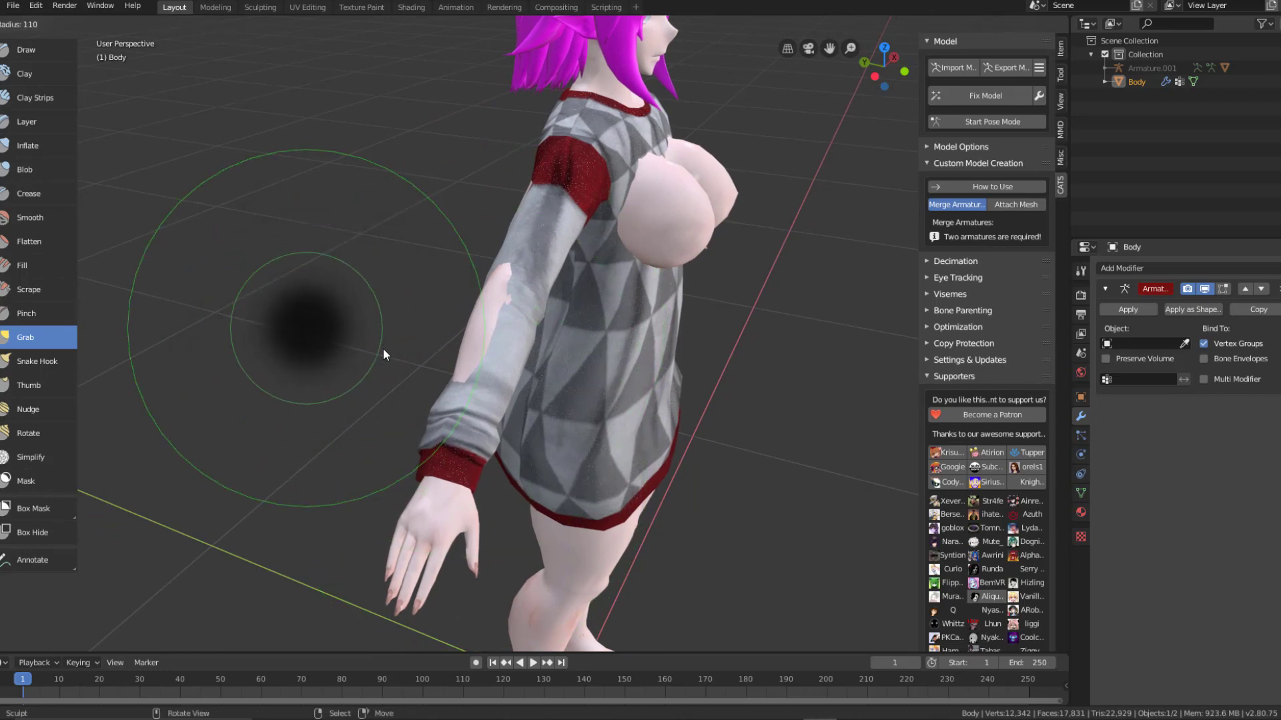
{"action": "left_click", "coordinate": [411, 360]}
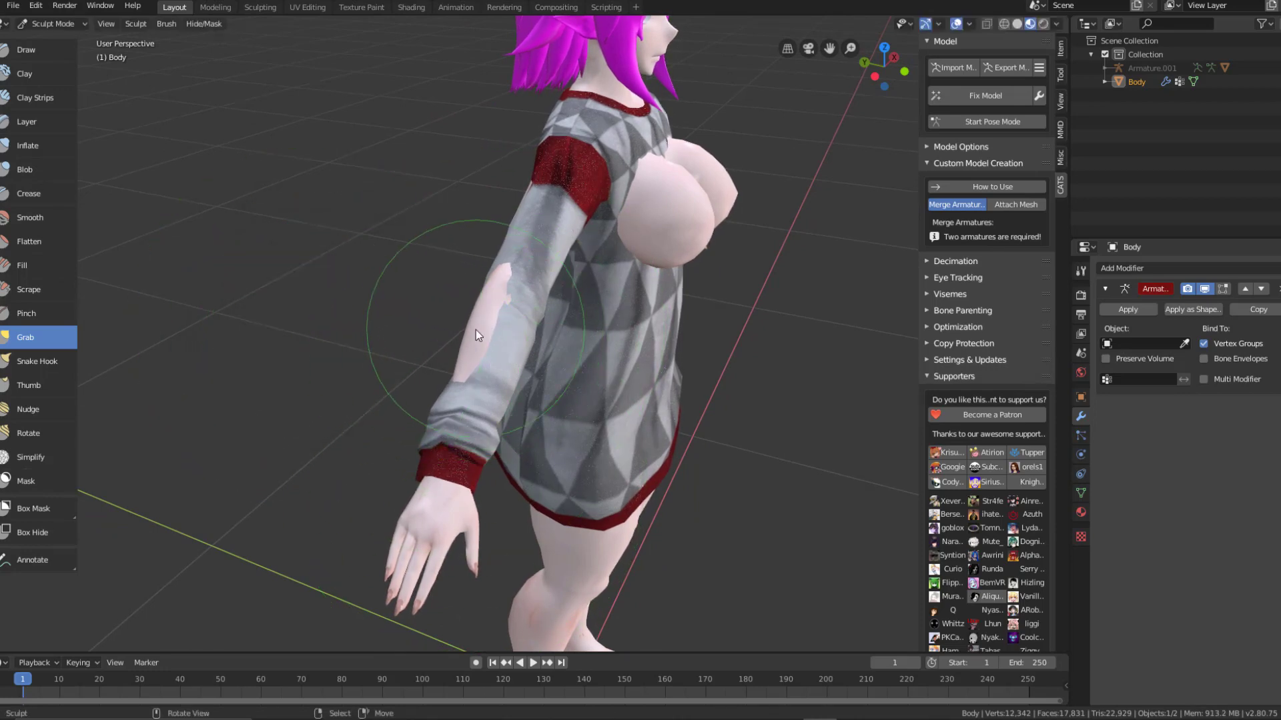
{"action": "left_click_drag", "start_coordinate": [483, 336], "coordinate": [470, 329]}
{"action": "key", "text": "f"}
{"action": "left_click", "coordinate": [356, 368]}
{"action": "mouse_move", "coordinate": [489, 315]}
{"action": "left_mouse_down"}
{"action": "mouse_move", "coordinate": [478, 306]}
{"action": "mouse_move", "coordinate": [471, 321]}
{"action": "left_mouse_up"}
{"action": "key", "text": "ctrl+z"}
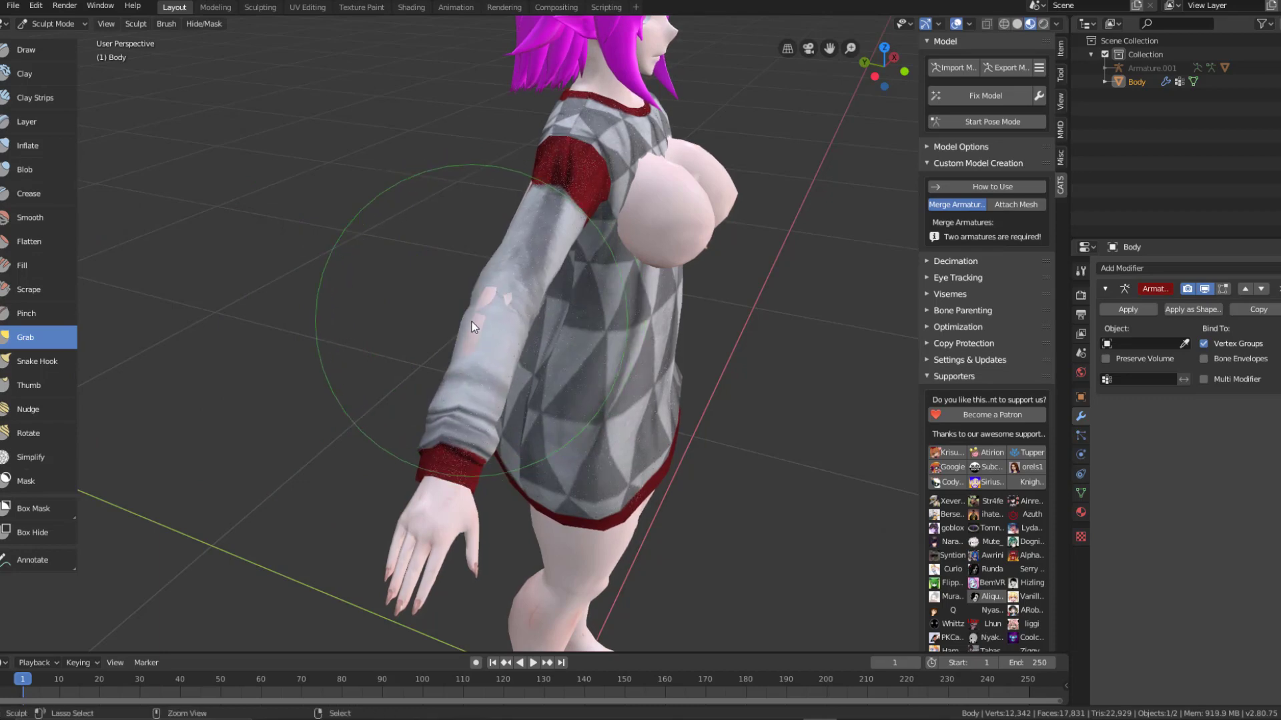
Step: Undo the last stroke and pull the forearm sleeve over the exposed skin with a smaller Grab brush
{"action": "key", "text": "ctrl+z"}
{"action": "key", "text": "f"}
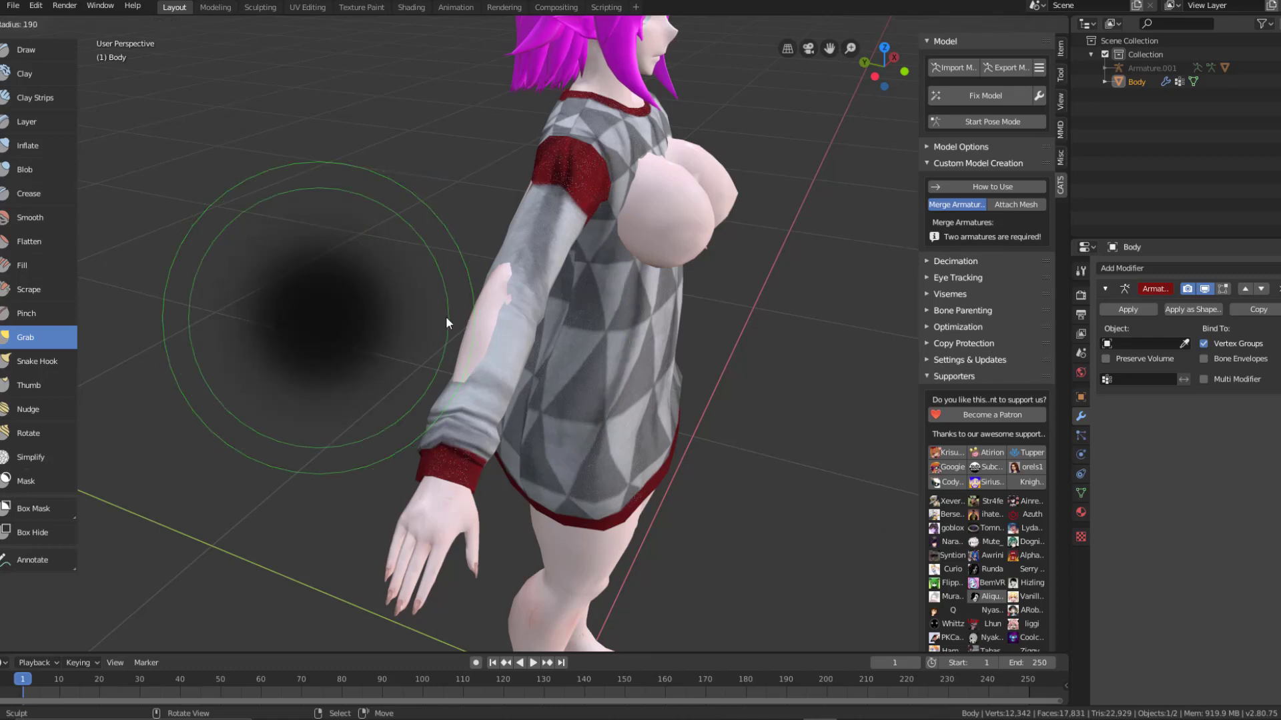
{"action": "left_click", "coordinate": [405, 313]}
{"action": "mouse_move", "coordinate": [484, 337]}
{"action": "left_mouse_down"}
{"action": "mouse_move", "coordinate": [471, 342]}
{"action": "mouse_move", "coordinate": [510, 295]}
{"action": "mouse_move", "coordinate": [475, 313]}
{"action": "left_mouse_up"}
{"action": "mouse_move", "coordinate": [475, 314]}
{"action": "middle_mouse_down"}
{"action": "mouse_move", "coordinate": [511, 386]}
{"action": "mouse_move", "coordinate": [622, 501]}
{"action": "mouse_move", "coordinate": [675, 383]}
{"action": "mouse_move", "coordinate": [514, 425]}
{"action": "mouse_move", "coordinate": [478, 359]}
{"action": "mouse_move", "coordinate": [531, 307]}
{"action": "mouse_move", "coordinate": [505, 306]}
{"action": "middle_mouse_up"}
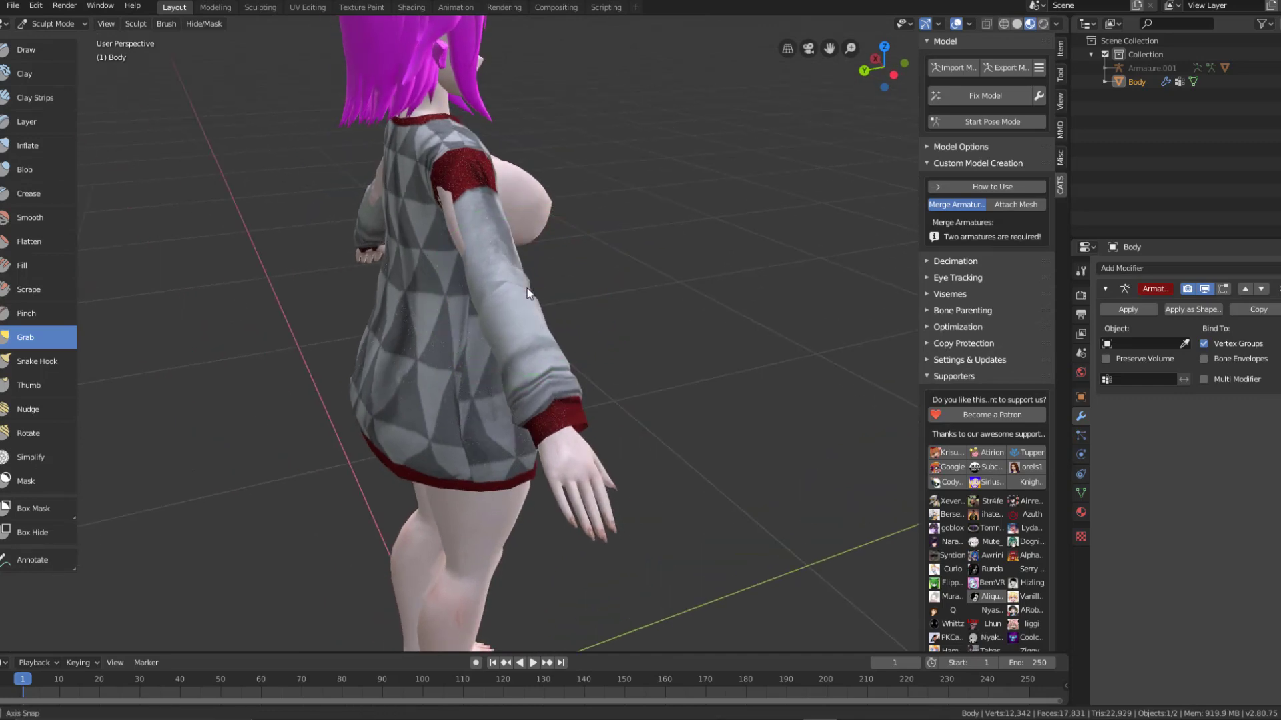
Step: Pull the sweater's front outward over the character's chest with the Grab brush and adjust its shape from the side
{"action": "mouse_move", "coordinate": [527, 289]}
{"action": "middle_mouse_down"}
{"action": "mouse_move", "coordinate": [666, 279]}
{"action": "mouse_move", "coordinate": [442, 289]}
{"action": "mouse_move", "coordinate": [326, 278]}
{"action": "mouse_move", "coordinate": [503, 341]}
{"action": "mouse_move", "coordinate": [438, 338]}
{"action": "mouse_move", "coordinate": [528, 259]}
{"action": "mouse_move", "coordinate": [421, 322]}
{"action": "middle_mouse_up"}
{"action": "key", "text": "f"}
{"action": "left_click", "coordinate": [291, 290]}
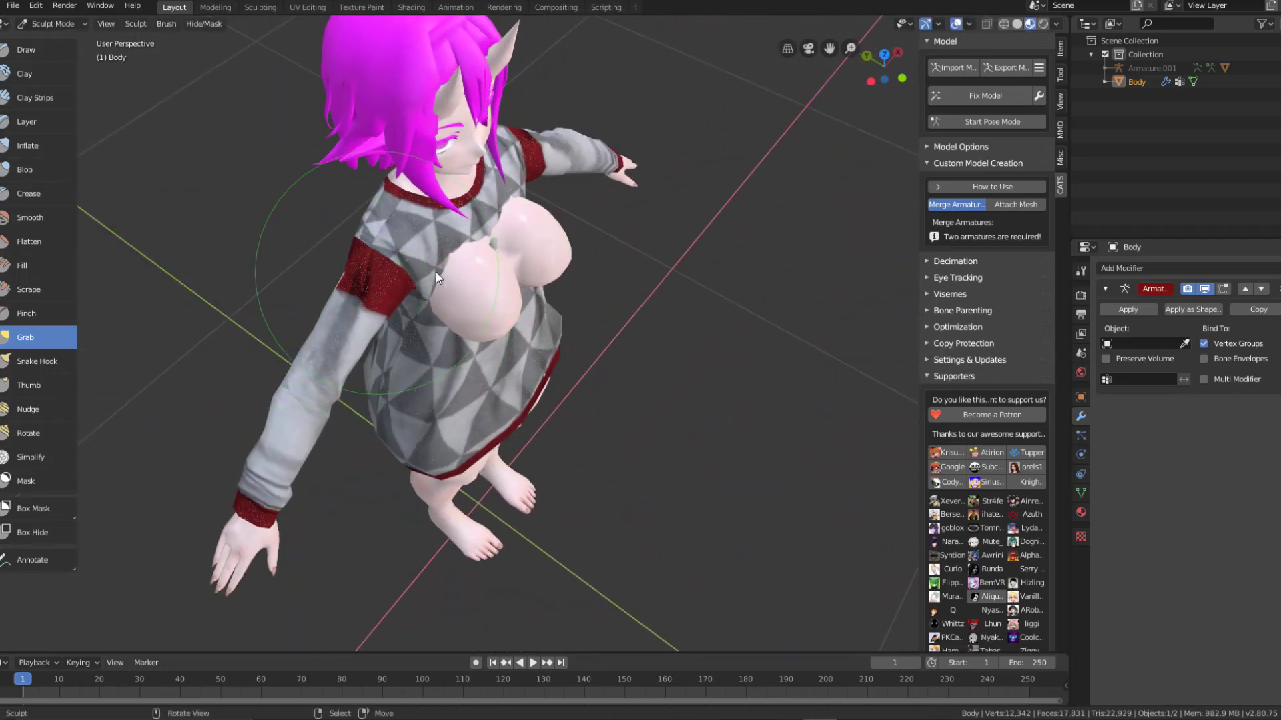
{"action": "mouse_move", "coordinate": [458, 271]}
{"action": "left_mouse_down"}
{"action": "mouse_move", "coordinate": [502, 332]}
{"action": "mouse_move", "coordinate": [505, 322]}
{"action": "left_mouse_up"}
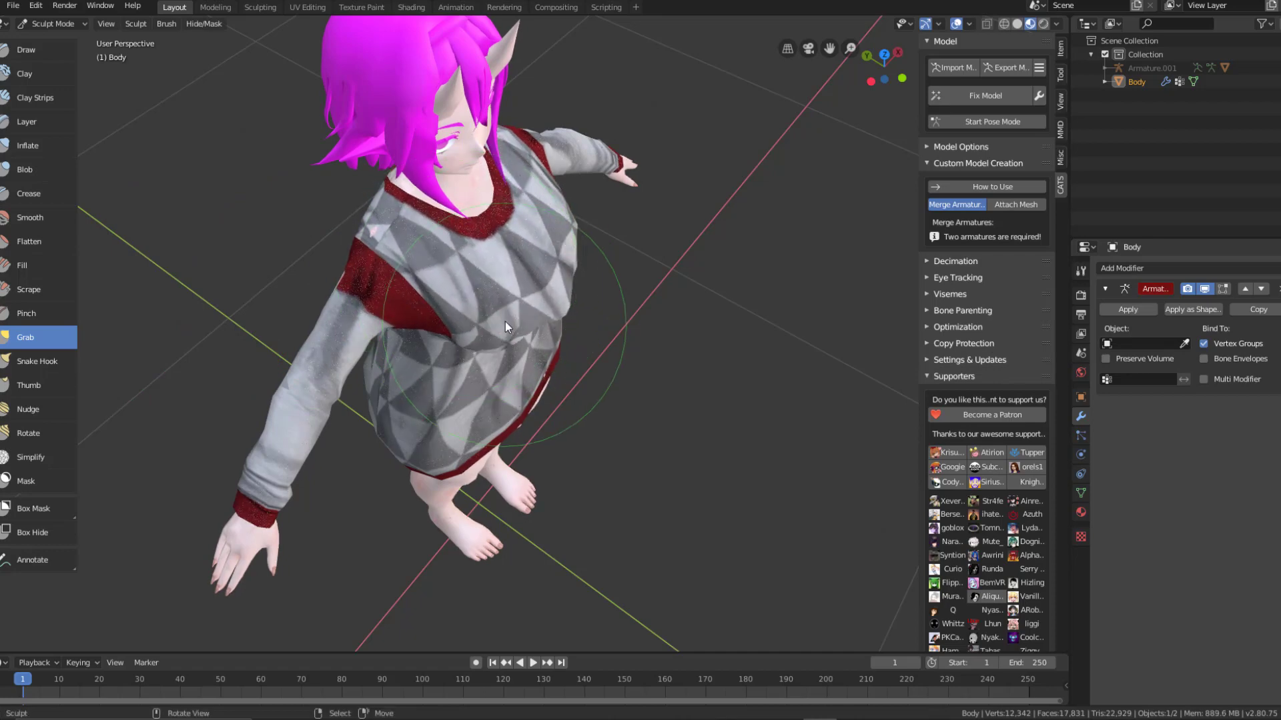
{"action": "mouse_move", "coordinate": [506, 322]}
{"action": "middle_mouse_down"}
{"action": "mouse_move", "coordinate": [479, 215]}
{"action": "mouse_move", "coordinate": [355, 179]}
{"action": "mouse_move", "coordinate": [254, 191]}
{"action": "mouse_move", "coordinate": [265, 246]}
{"action": "mouse_move", "coordinate": [265, 230]}
{"action": "middle_mouse_up"}
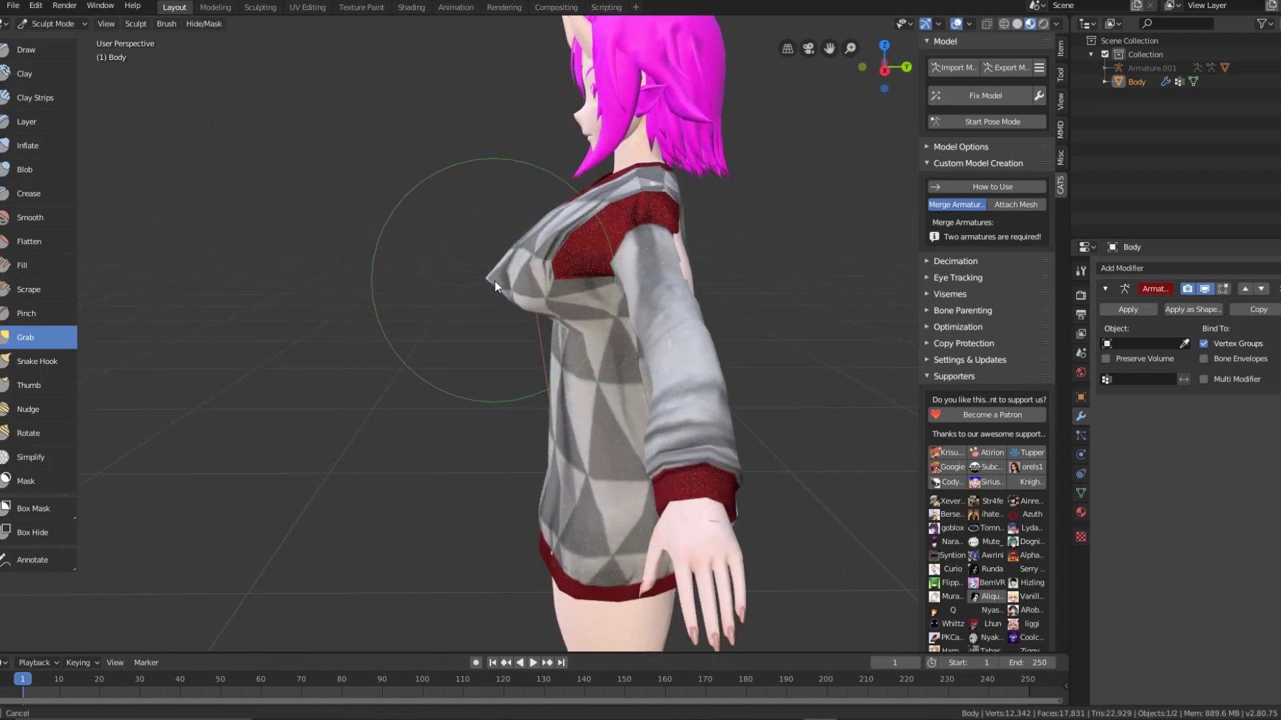
{"action": "middle_click_drag", "start_coordinate": [475, 278], "coordinate": [518, 330]}
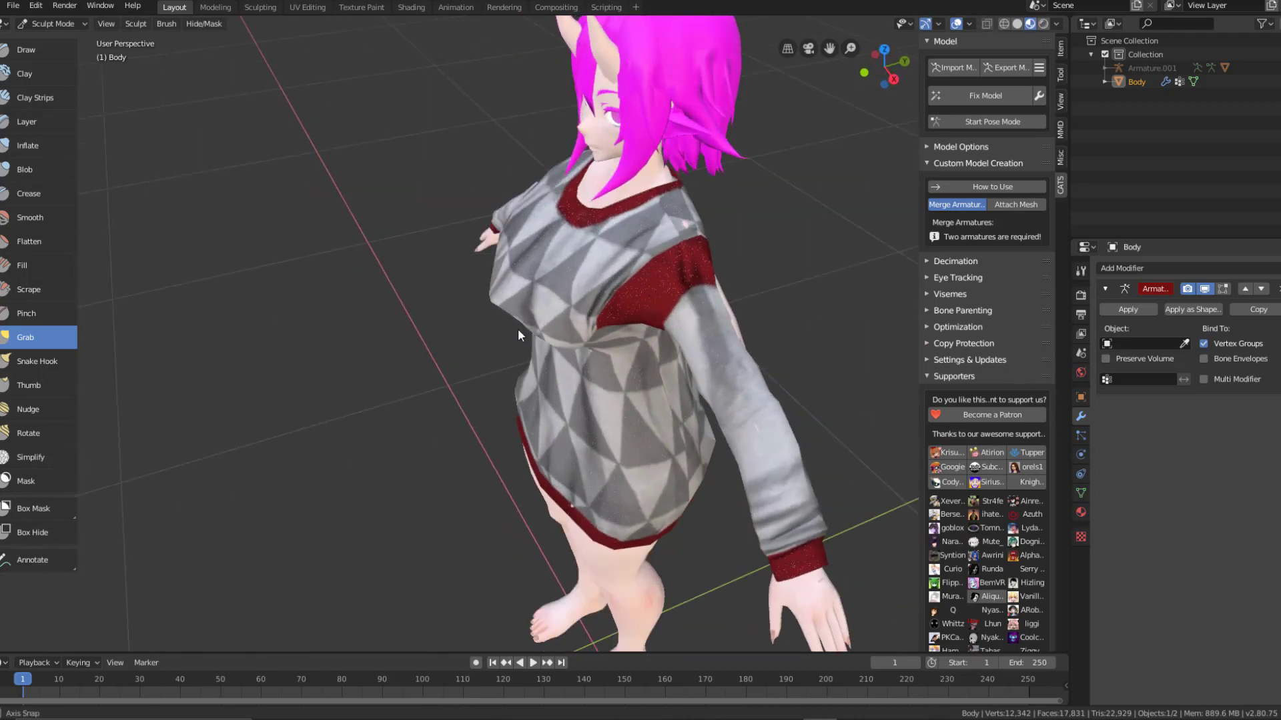
{"action": "left_click_drag", "start_coordinate": [488, 300], "coordinate": [499, 297]}
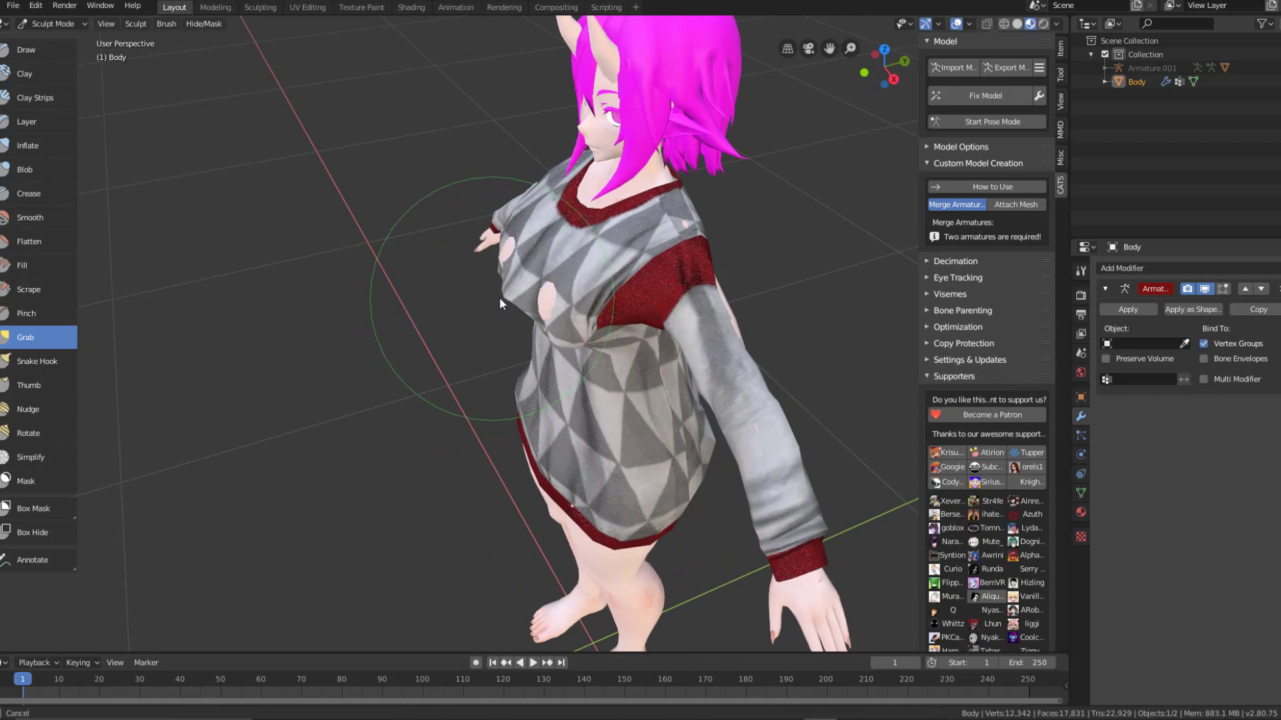
{"action": "mouse_move", "coordinate": [499, 298]}
{"action": "middle_mouse_down"}
{"action": "mouse_move", "coordinate": [665, 302]}
{"action": "mouse_move", "coordinate": [578, 270]}
{"action": "mouse_move", "coordinate": [578, 191]}
{"action": "mouse_move", "coordinate": [504, 242]}
{"action": "mouse_move", "coordinate": [551, 270]}
{"action": "mouse_move", "coordinate": [508, 257]}
{"action": "mouse_move", "coordinate": [603, 270]}
{"action": "mouse_move", "coordinate": [422, 243]}
{"action": "mouse_move", "coordinate": [530, 310]}
{"action": "mouse_move", "coordinate": [435, 360]}
{"action": "mouse_move", "coordinate": [397, 350]}
{"action": "mouse_move", "coordinate": [411, 311]}
{"action": "mouse_move", "coordinate": [445, 319]}
{"action": "mouse_move", "coordinate": [492, 286]}
{"action": "mouse_move", "coordinate": [457, 363]}
{"action": "mouse_move", "coordinate": [586, 512]}
{"action": "mouse_move", "coordinate": [445, 283]}
{"action": "mouse_move", "coordinate": [457, 400]}
{"action": "mouse_move", "coordinate": [418, 300]}
{"action": "mouse_move", "coordinate": [509, 360]}
{"action": "mouse_move", "coordinate": [509, 405]}
{"action": "mouse_move", "coordinate": [495, 221]}
{"action": "mouse_move", "coordinate": [477, 319]}
{"action": "mouse_move", "coordinate": [683, 444]}
{"action": "mouse_move", "coordinate": [607, 457]}
{"action": "mouse_move", "coordinate": [461, 315]}
{"action": "mouse_move", "coordinate": [269, 343]}
{"action": "mouse_move", "coordinate": [647, 357]}
{"action": "mouse_move", "coordinate": [582, 346]}
{"action": "mouse_move", "coordinate": [662, 402]}
{"action": "mouse_move", "coordinate": [579, 442]}
{"action": "mouse_move", "coordinate": [449, 541]}
{"action": "mouse_move", "coordinate": [576, 495]}
{"action": "mouse_move", "coordinate": [603, 454]}
{"action": "mouse_move", "coordinate": [433, 287]}
{"action": "mouse_move", "coordinate": [320, 249]}
{"action": "mouse_move", "coordinate": [498, 302]}
{"action": "mouse_move", "coordinate": [668, 417]}
{"action": "mouse_move", "coordinate": [661, 427]}
{"action": "mouse_move", "coordinate": [68, 238]}
{"action": "mouse_move", "coordinate": [359, 349]}
{"action": "mouse_move", "coordinate": [495, 371]}
{"action": "mouse_move", "coordinate": [394, 293]}
{"action": "mouse_move", "coordinate": [56, 293]}
{"action": "mouse_move", "coordinate": [176, 305]}
{"action": "mouse_move", "coordinate": [167, 262]}
{"action": "mouse_move", "coordinate": [282, 262]}
{"action": "mouse_move", "coordinate": [479, 314]}
{"action": "mouse_move", "coordinate": [430, 390]}
{"action": "mouse_move", "coordinate": [419, 387]}
{"action": "middle_mouse_up"}
{"action": "scroll", "coordinate": [470, 330], "scroll_direction": "up", "scroll_amount": 2}
{"action": "scroll", "coordinate": [463, 345], "scroll_direction": "down", "scroll_amount": 3}
{"action": "scroll", "coordinate": [462, 441], "scroll_direction": "up", "scroll_amount": 2}
{"action": "middle_click_drag", "start_coordinate": [462, 442], "coordinate": [463, 423], "text": "shift"}
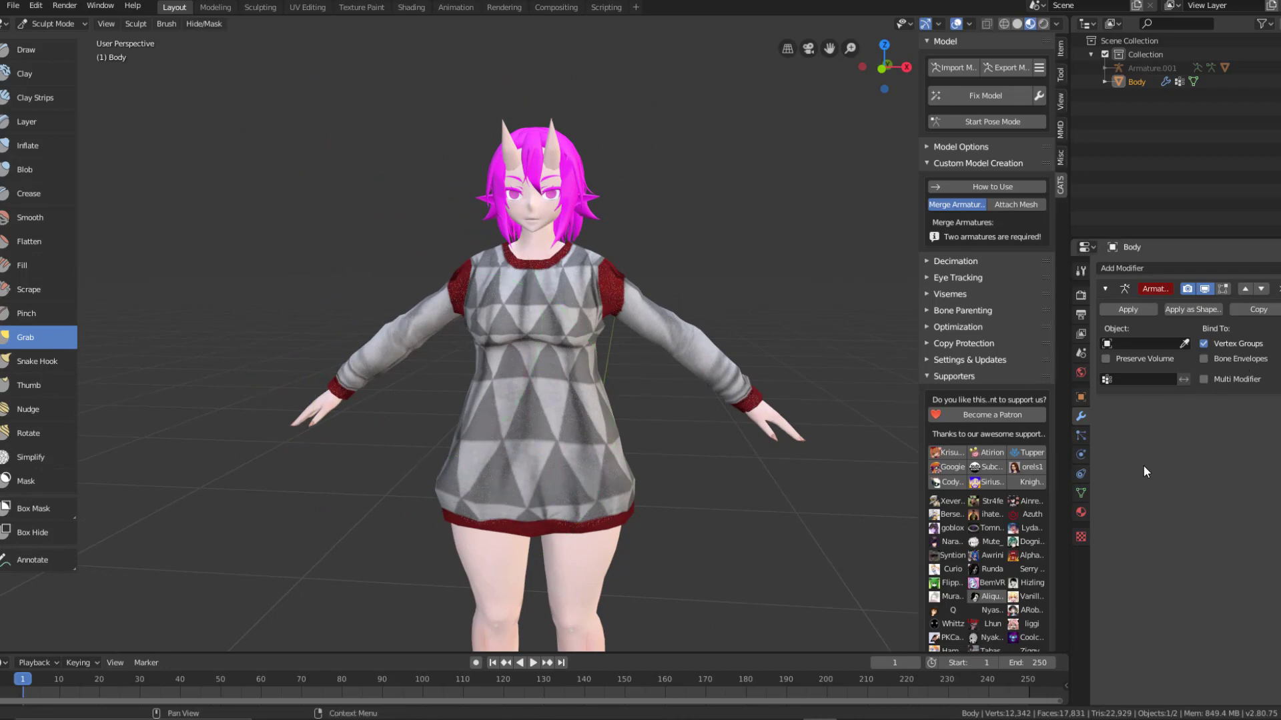
Step: Return to Object Mode and unhide the character's armature
{"action": "left_click", "coordinate": [1080, 492]}
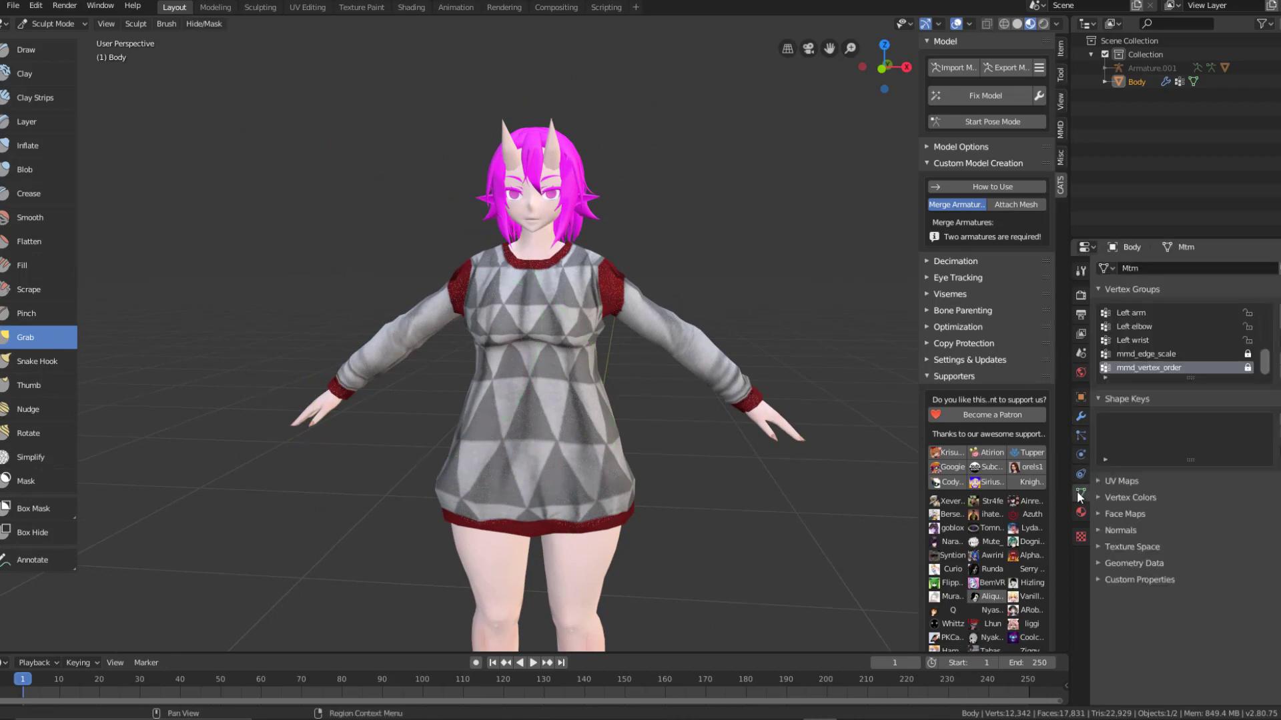
{"action": "left_click", "coordinate": [1116, 67]}
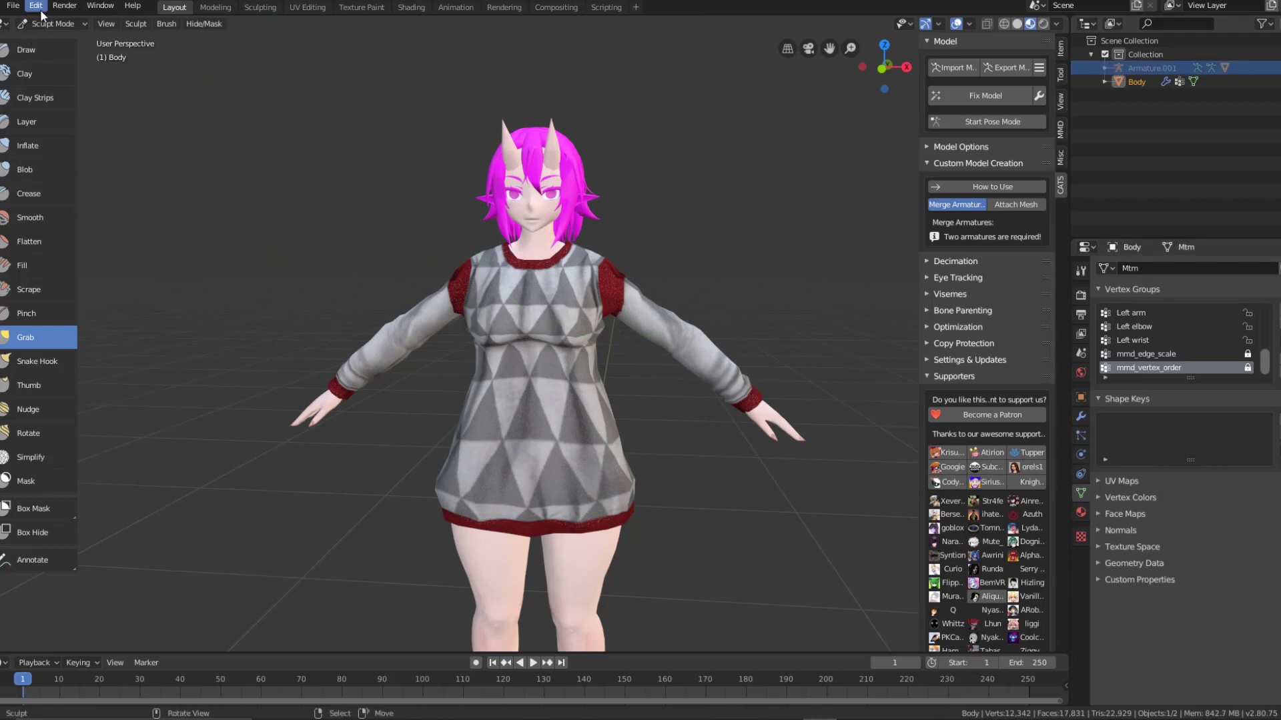
{"action": "left_click", "coordinate": [52, 23]}
{"action": "left_click", "coordinate": [59, 37]}
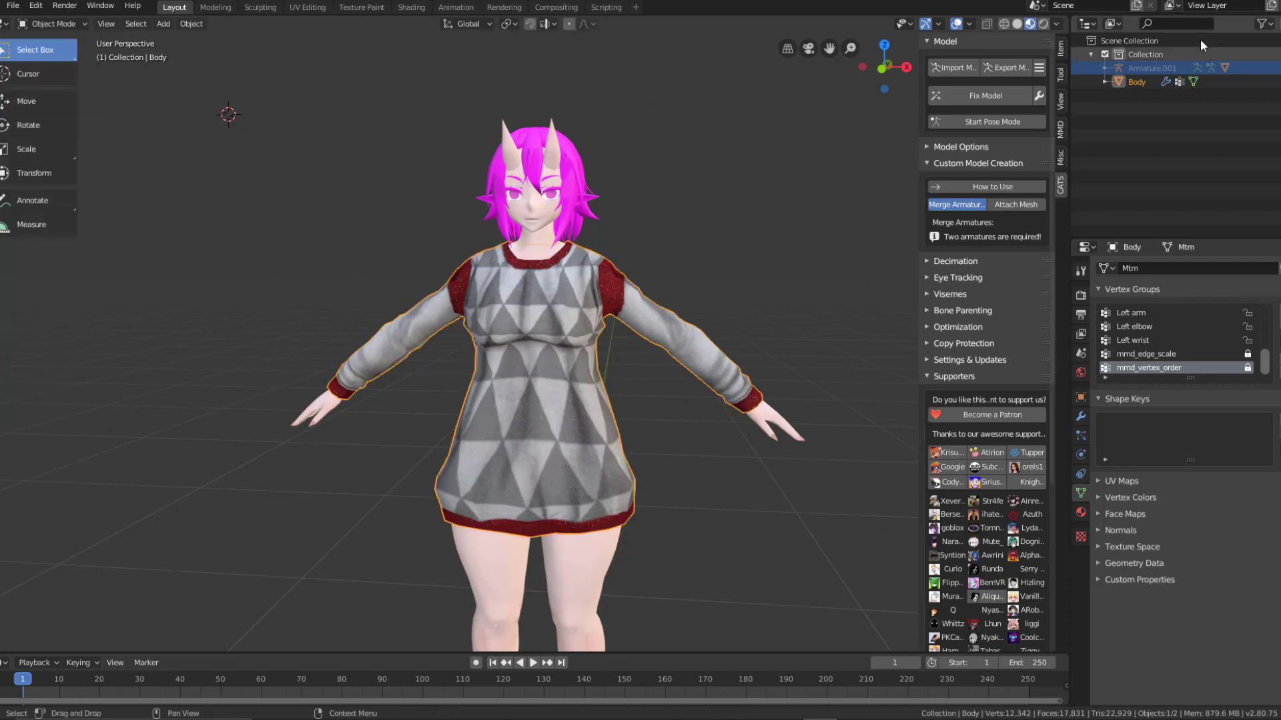
{"action": "left_click", "coordinate": [1273, 67]}
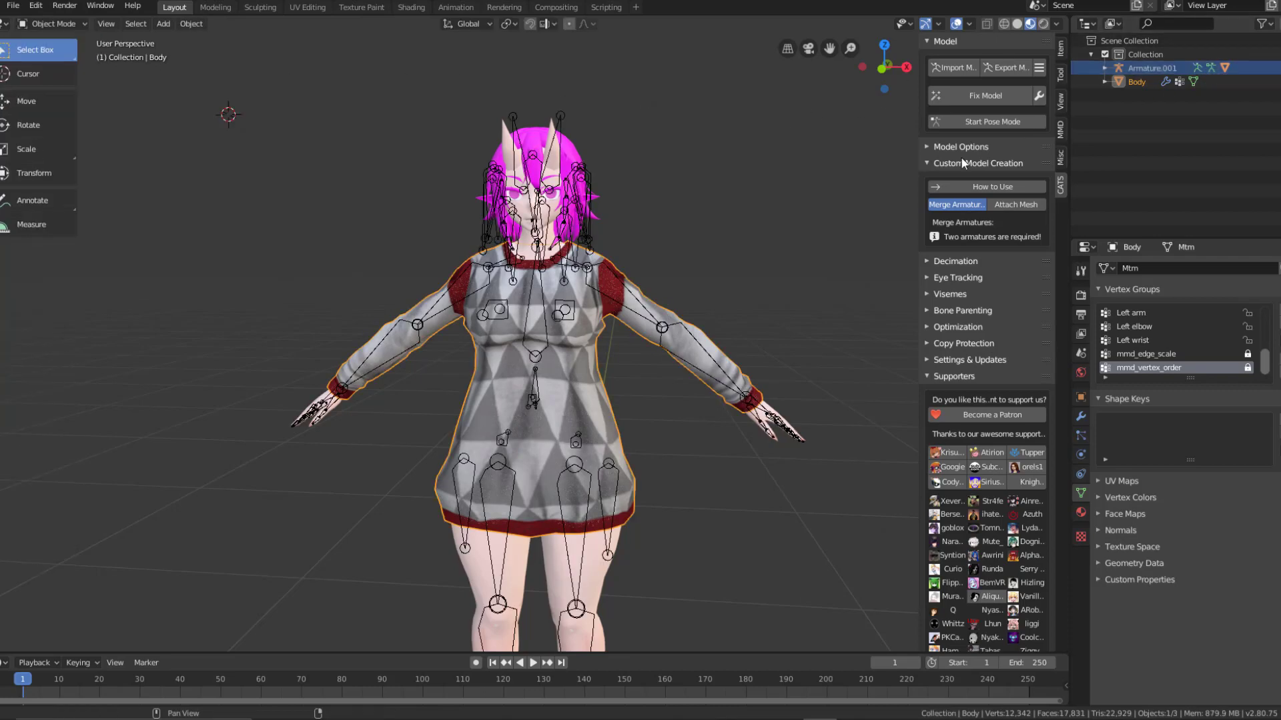
Step: Select the sweater mesh and then the character's Body.001 mesh under Armature.001, and join them into one mesh
{"action": "left_click", "coordinate": [1134, 67]}
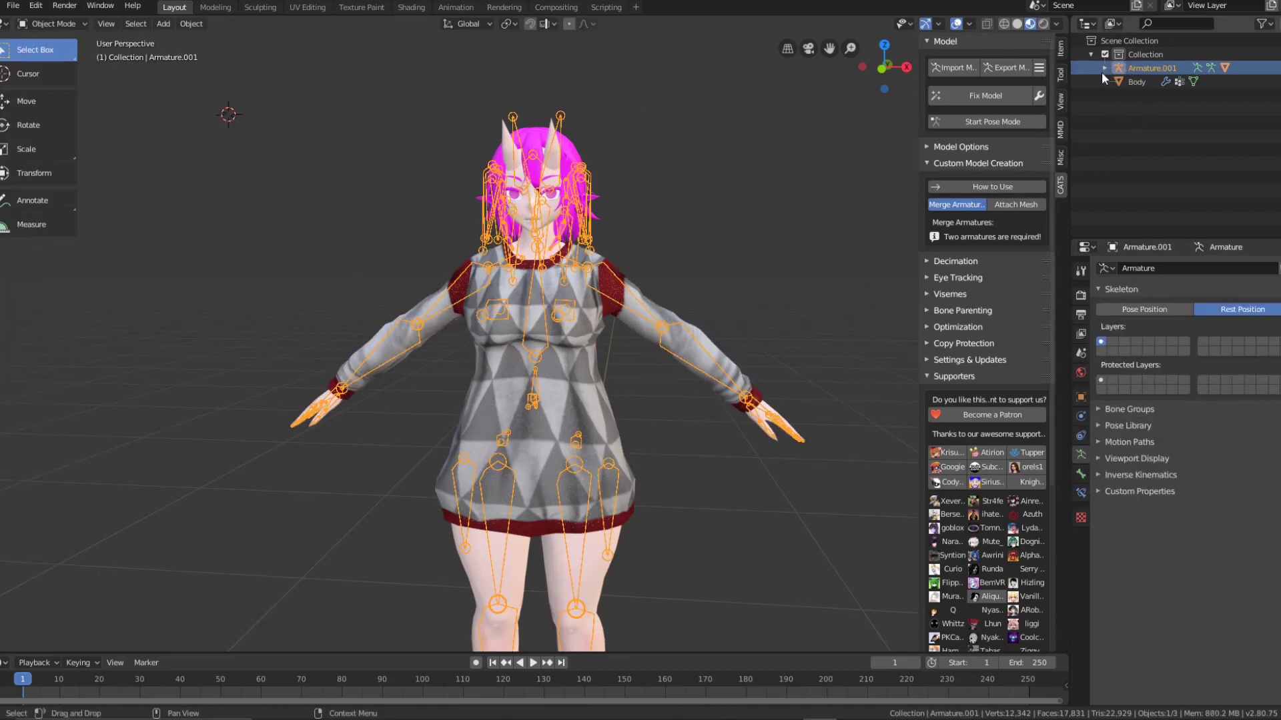
{"action": "left_click", "coordinate": [1104, 69]}
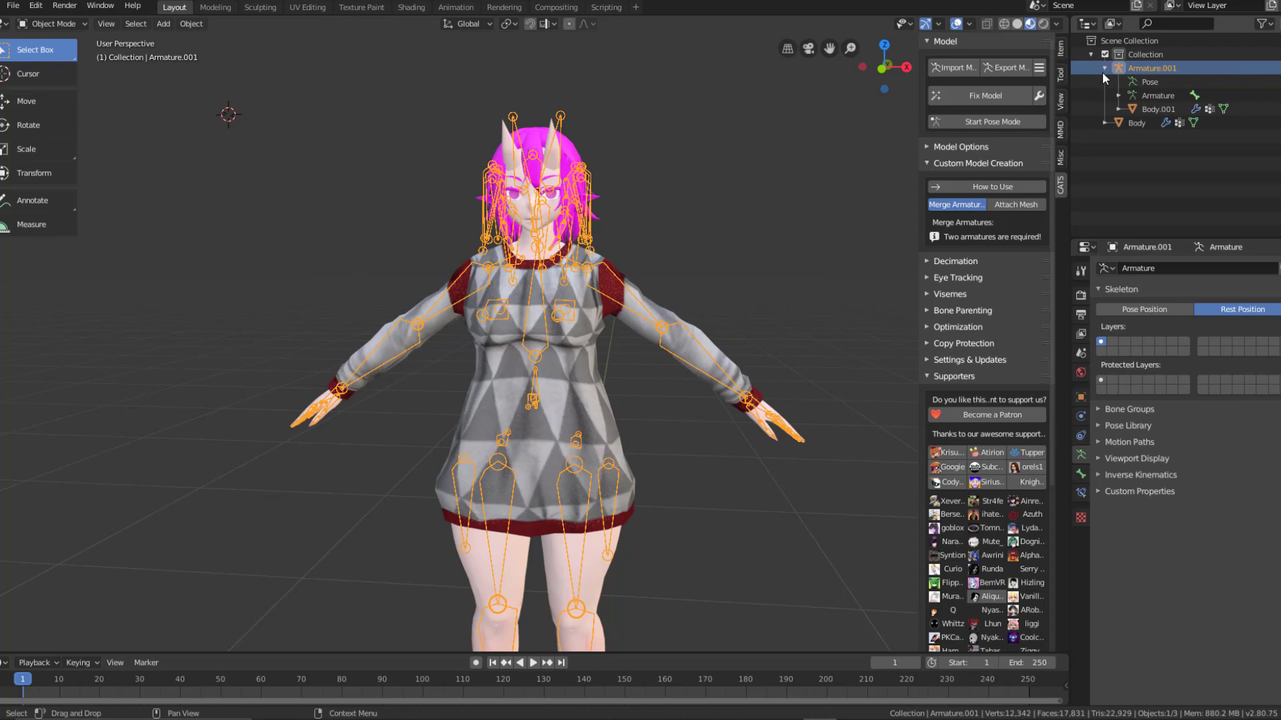
{"action": "left_click", "coordinate": [1119, 110]}
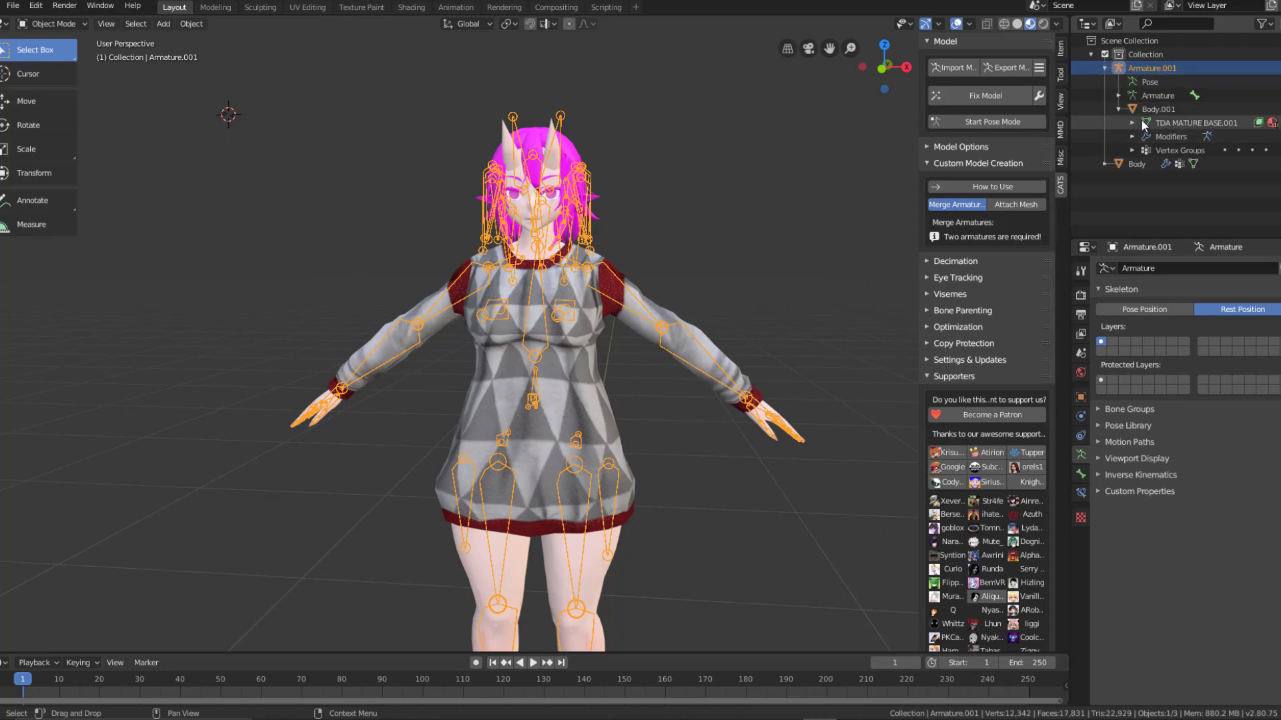
{"action": "double_click", "coordinate": [1154, 108]}
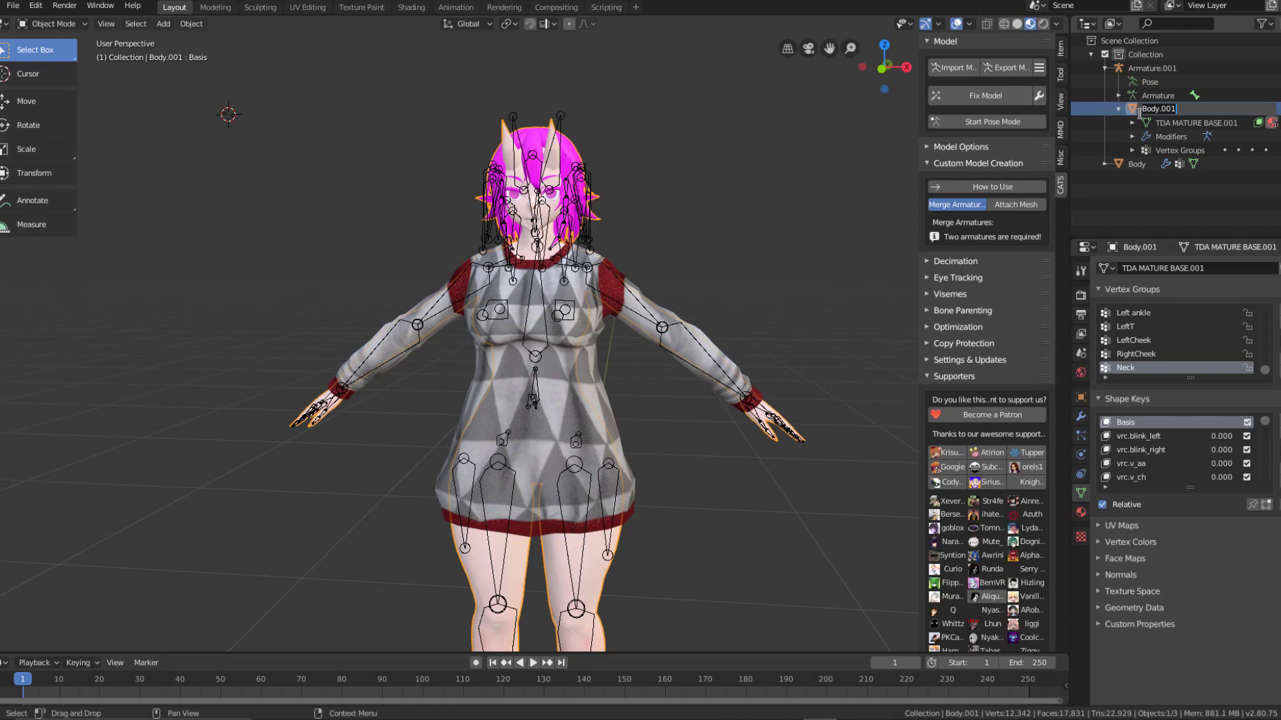
{"action": "left_click", "coordinate": [1113, 109]}
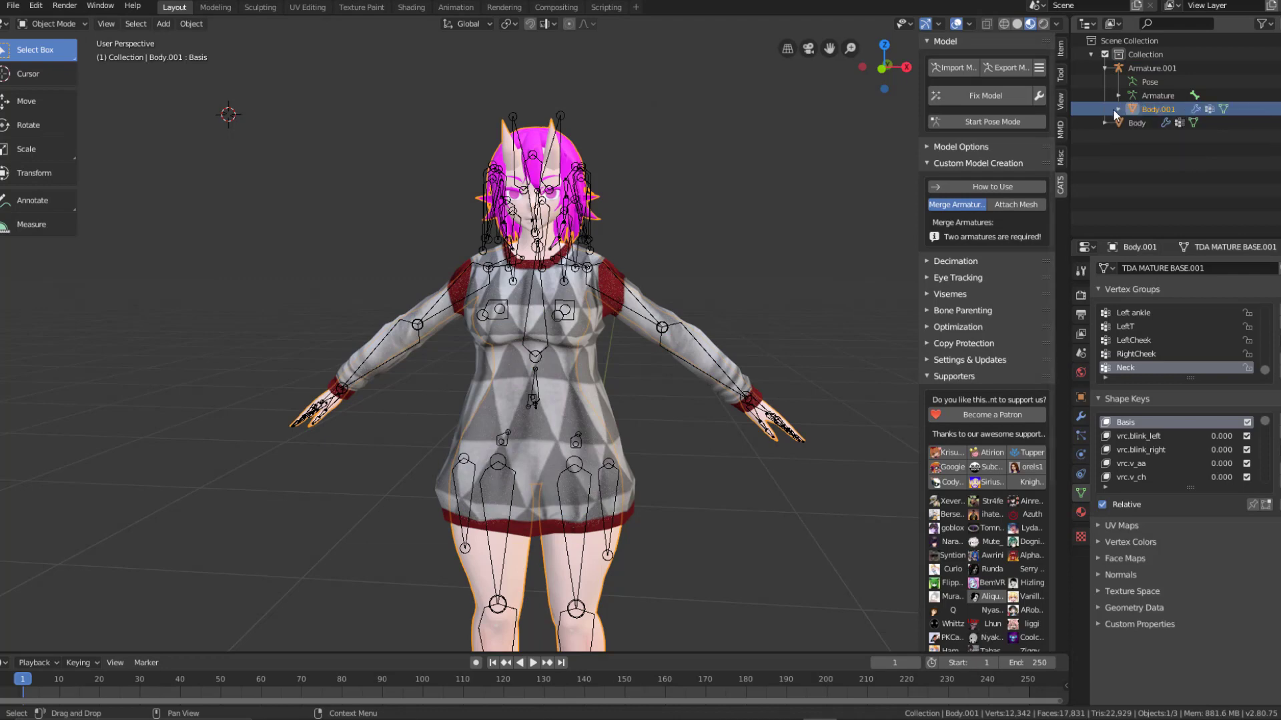
{"action": "left_click", "coordinate": [1121, 124]}
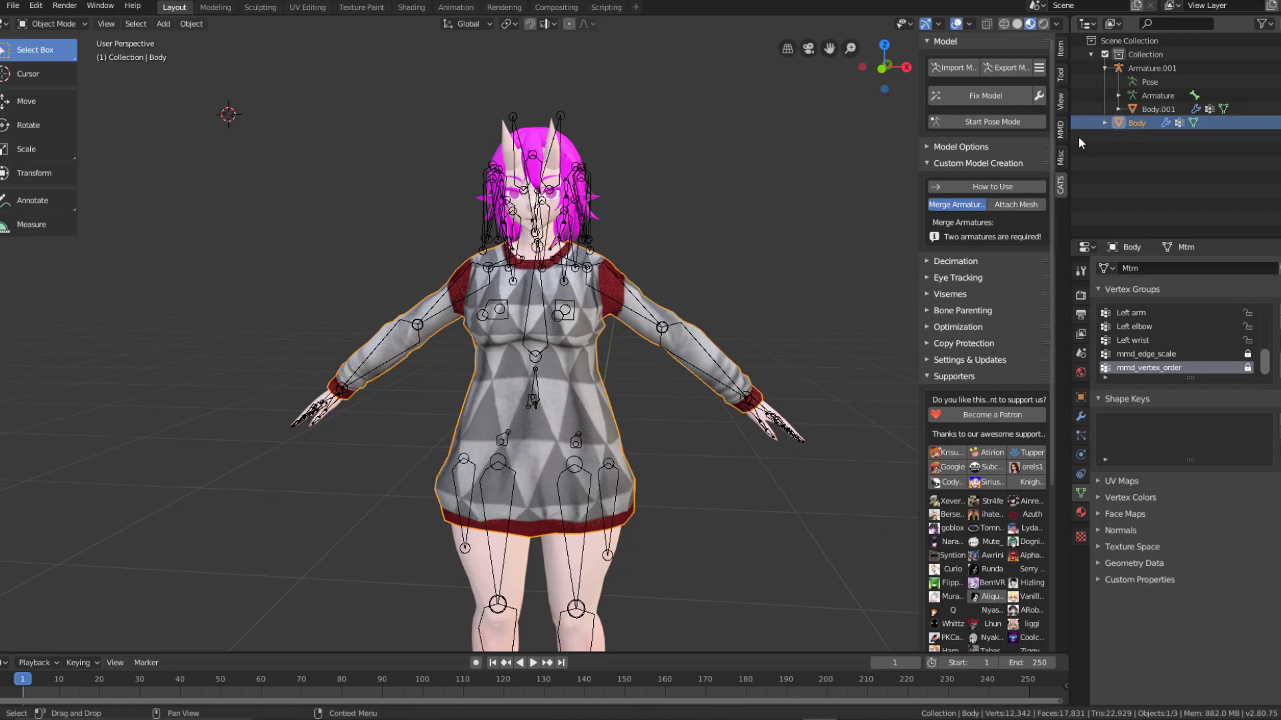
{"action": "left_click", "coordinate": [1131, 111], "text": "ctrl"}
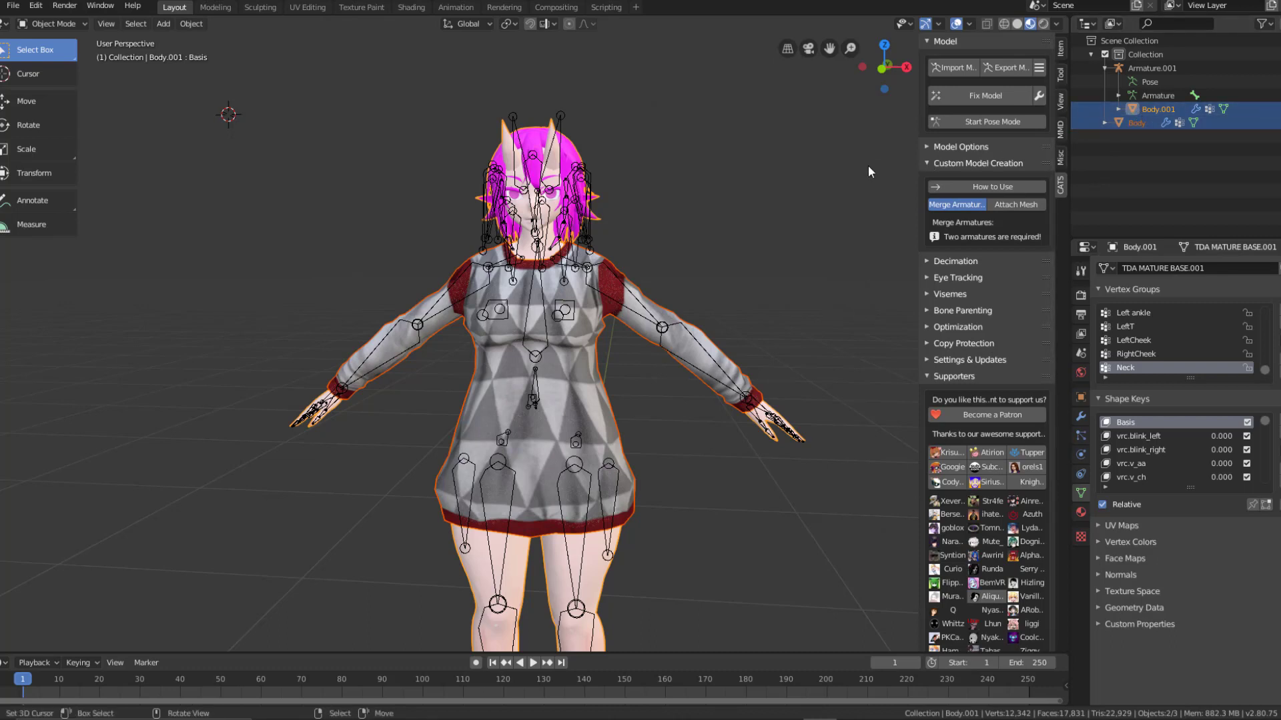
{"action": "key", "text": "ctrl+j"}
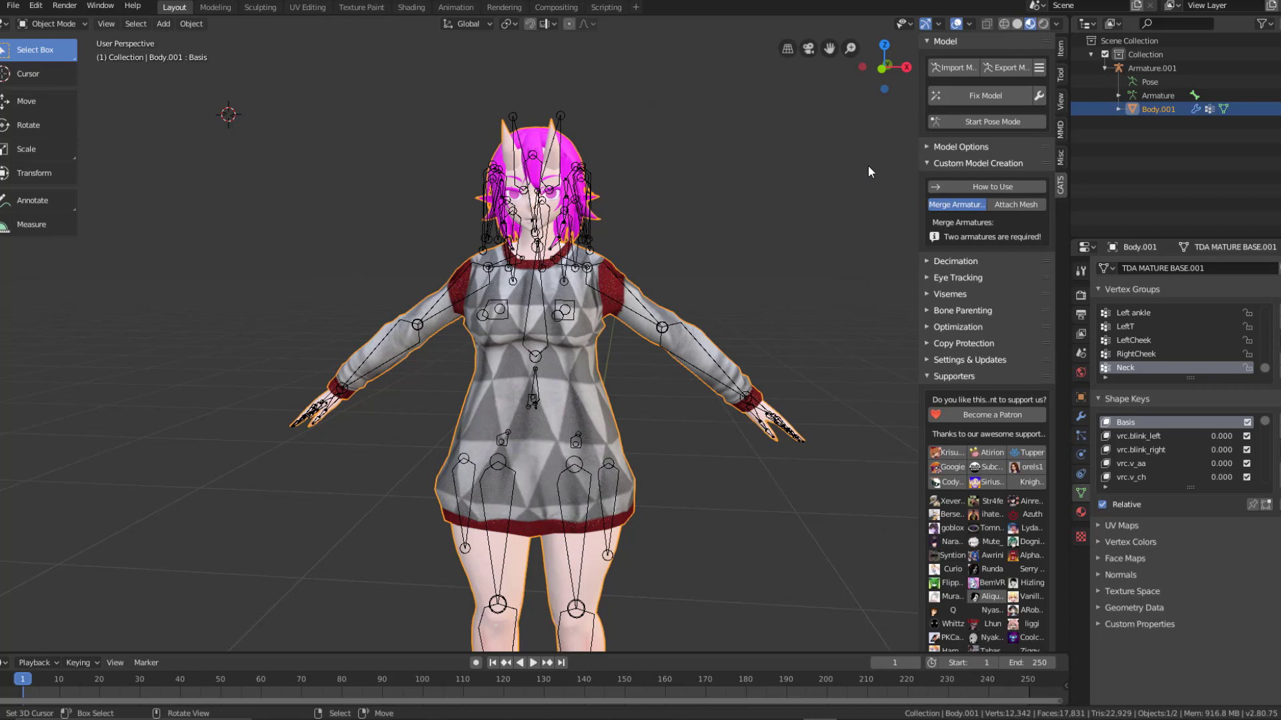
Step: Rename the joined mesh as Body and look through its vertex groups
{"action": "double_click", "coordinate": [1167, 109]}
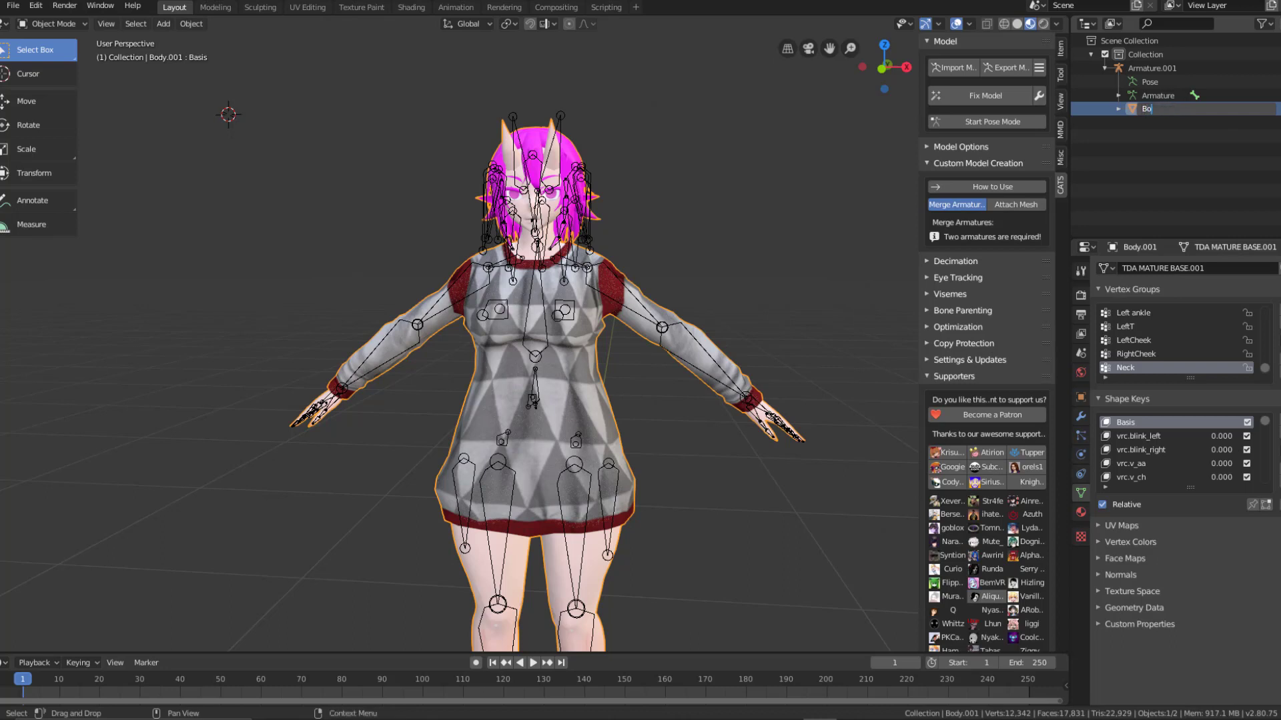
{"action": "key", "text": "Return"}
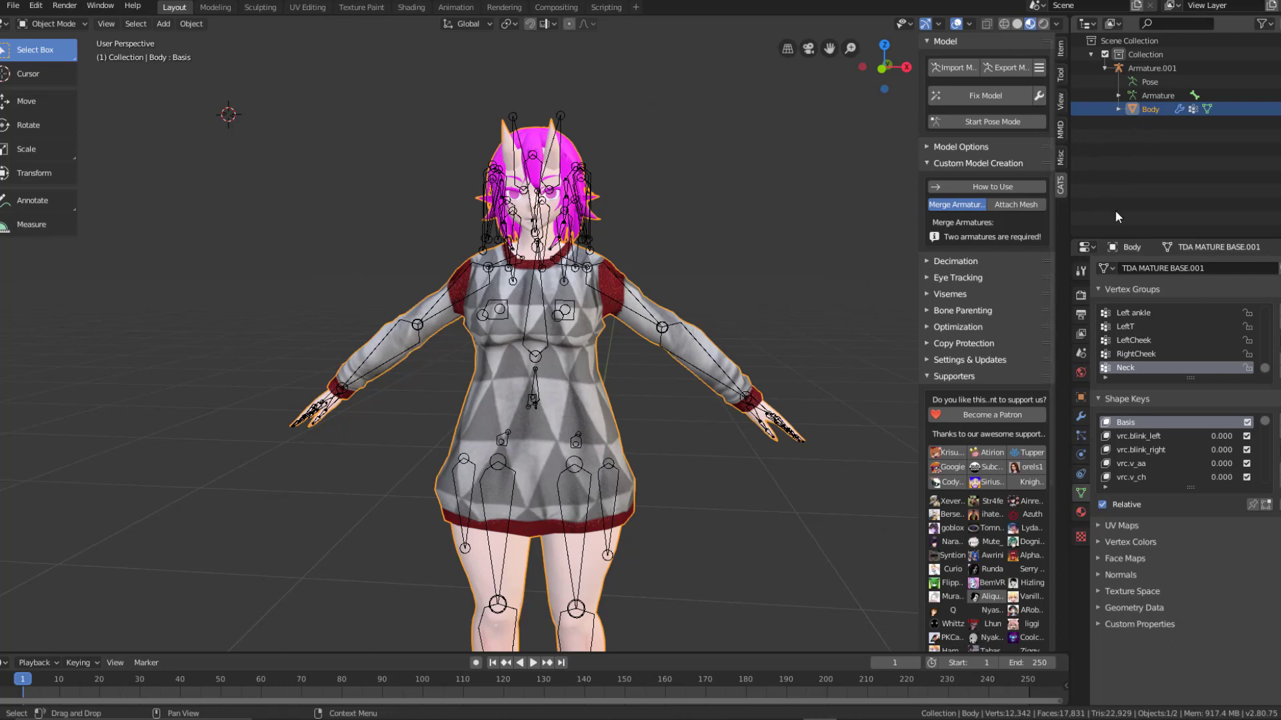
{"action": "scroll", "coordinate": [1156, 338], "scroll_direction": "up", "scroll_amount": 5}
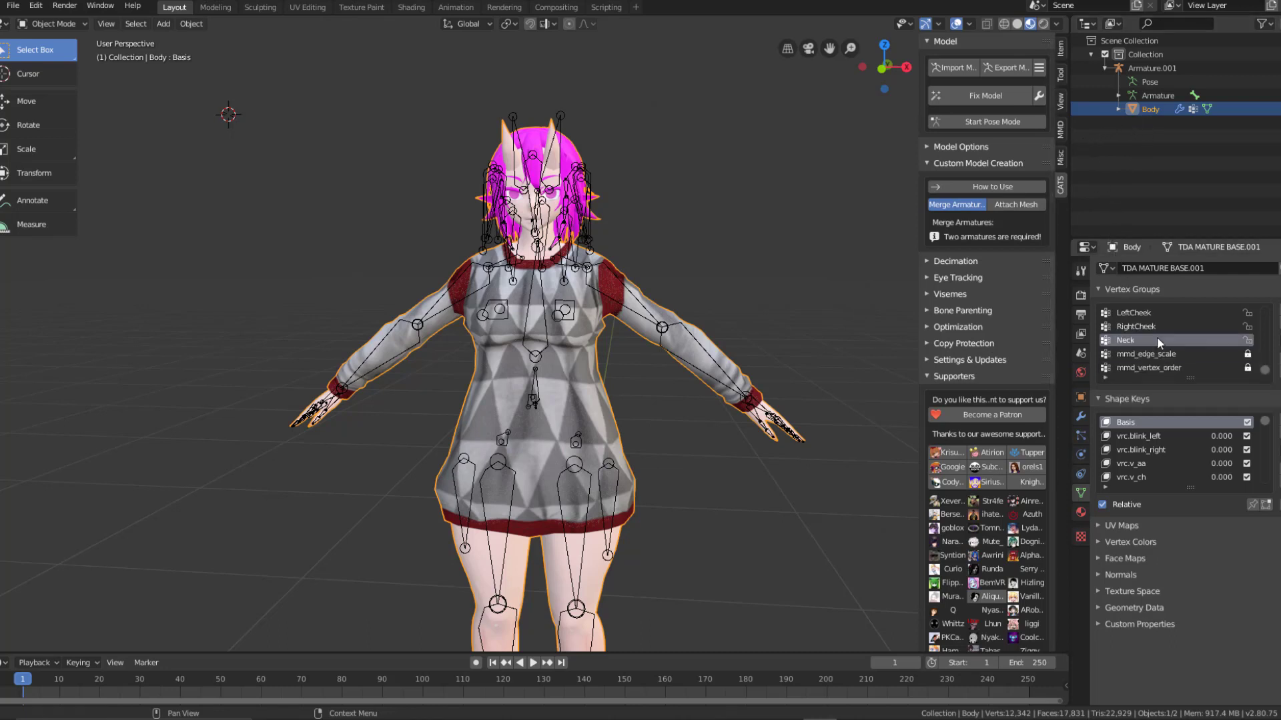
{"action": "scroll", "coordinate": [1162, 336], "scroll_direction": "up", "scroll_amount": 6}
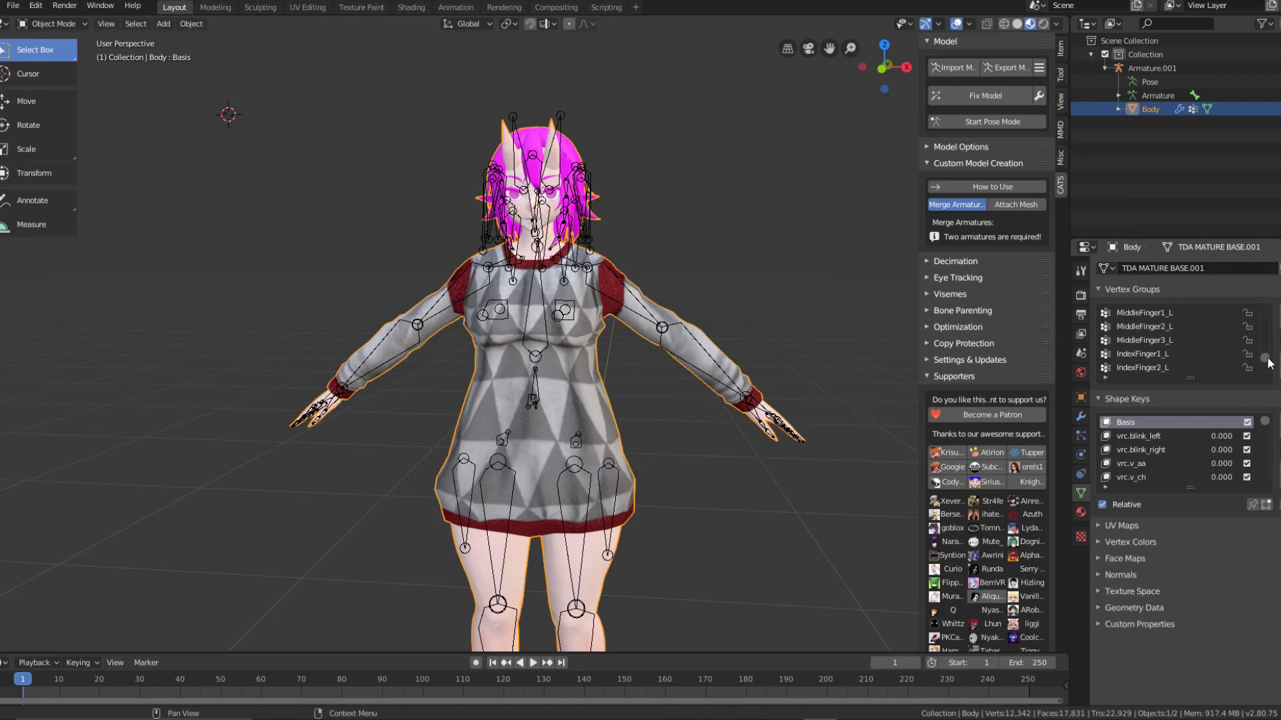
{"action": "mouse_move", "coordinate": [1267, 364]}
{"action": "left_mouse_down"}
{"action": "mouse_move", "coordinate": [1268, 328]}
{"action": "mouse_move", "coordinate": [1275, 371]}
{"action": "left_mouse_up"}
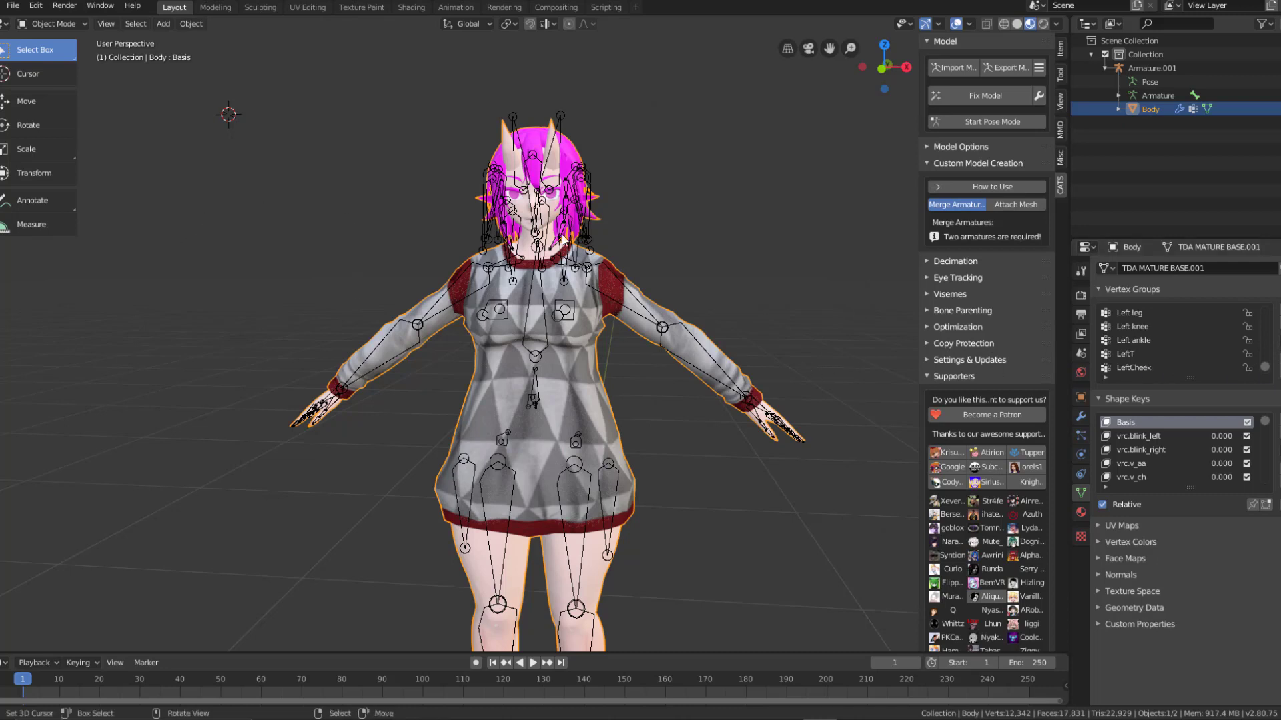
Step: Separate the Body mesh by materials with the CATS model options
{"action": "left_click", "coordinate": [966, 146]}
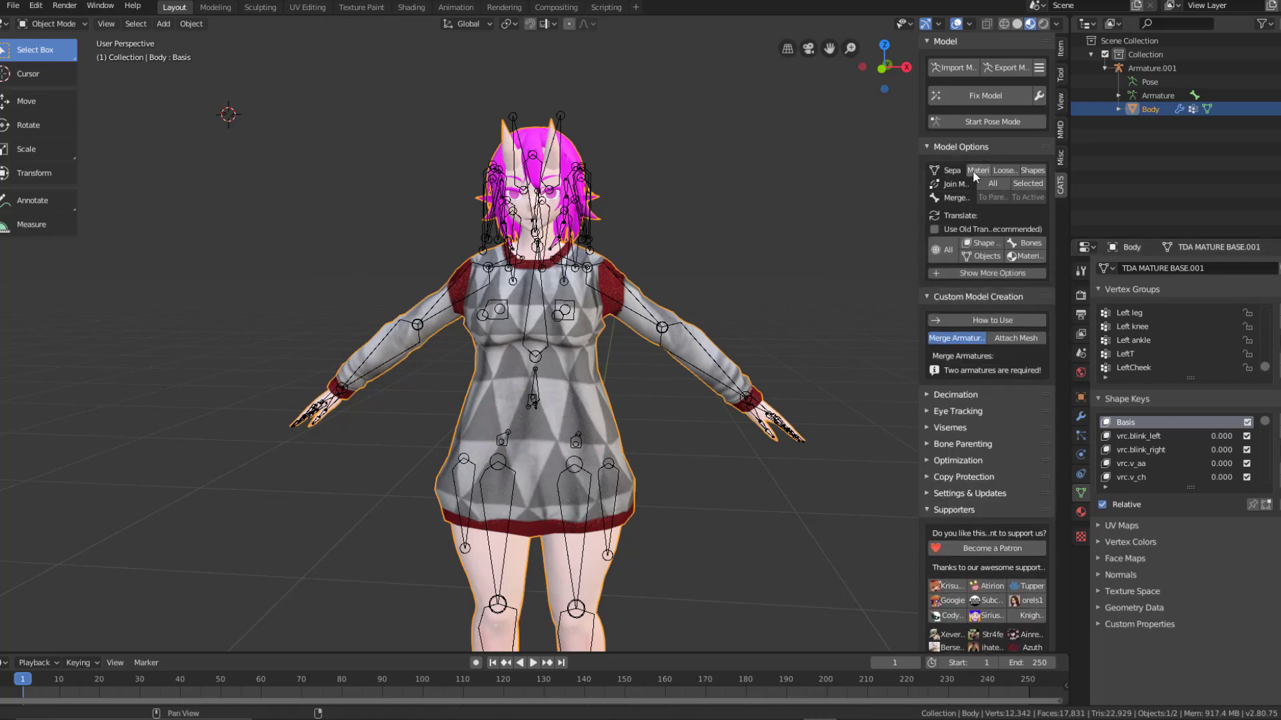
{"action": "left_click", "coordinate": [975, 170]}
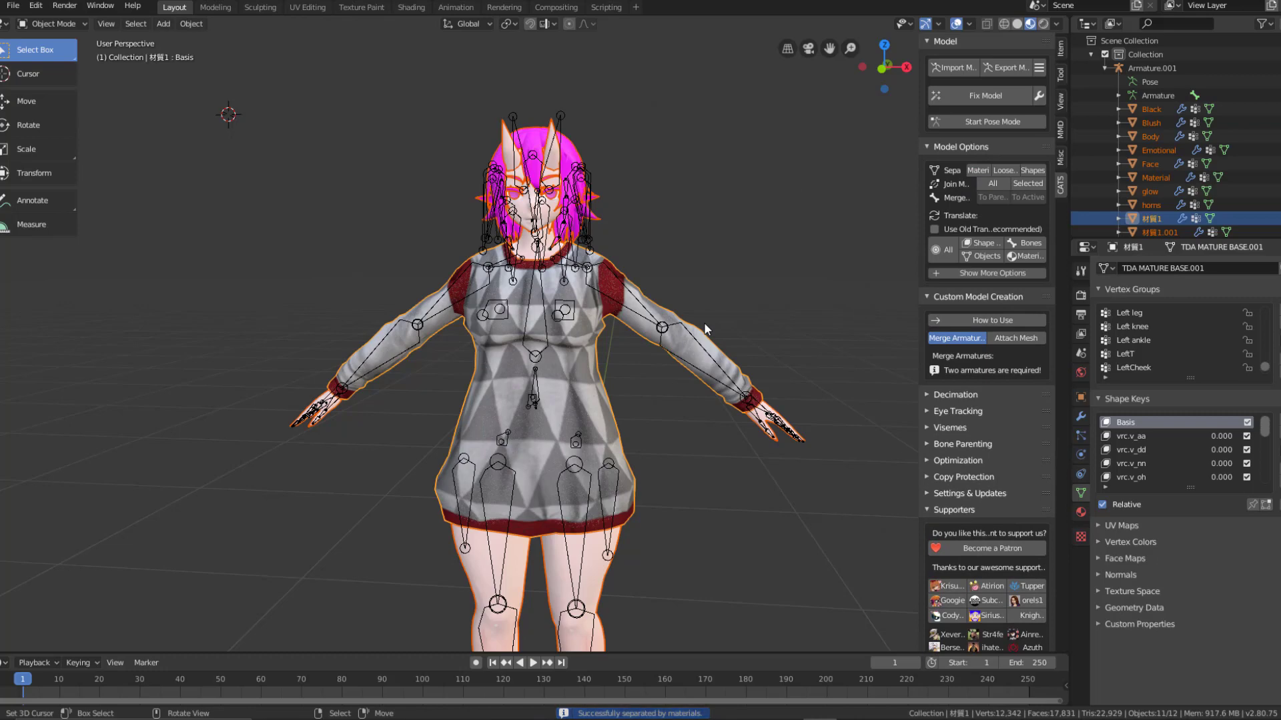
{"action": "scroll", "coordinate": [1174, 167], "scroll_direction": "down", "scroll_amount": 1}
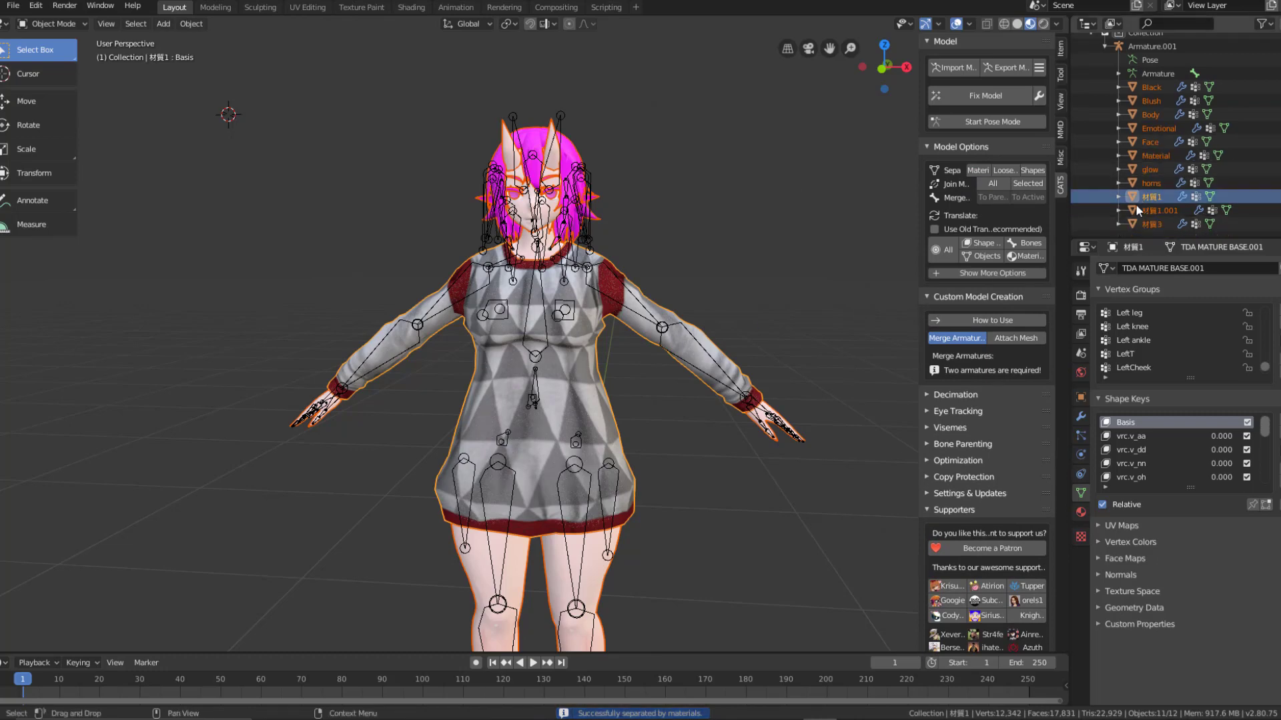
Step: Select the separated sweater mesh and rename it as Sweater
{"action": "left_click", "coordinate": [610, 426]}
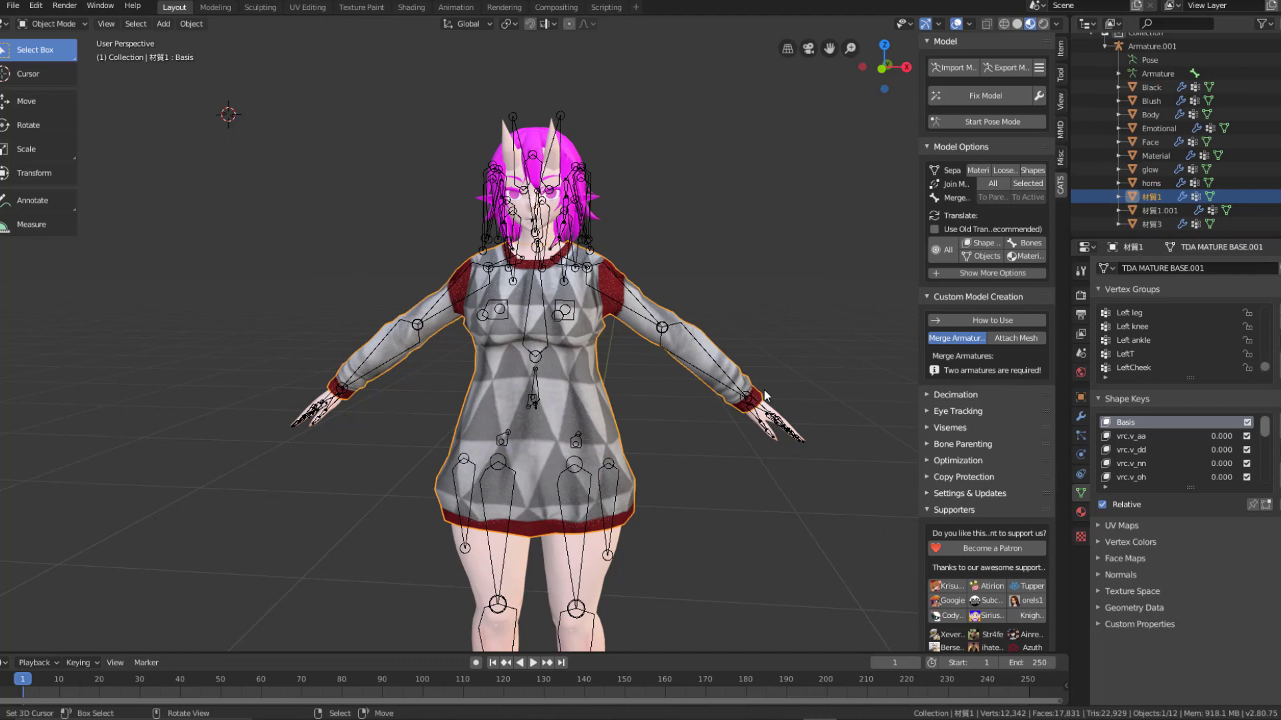
{"action": "double_click", "coordinate": [1145, 195]}
{"action": "type", "text": "Sweater"}
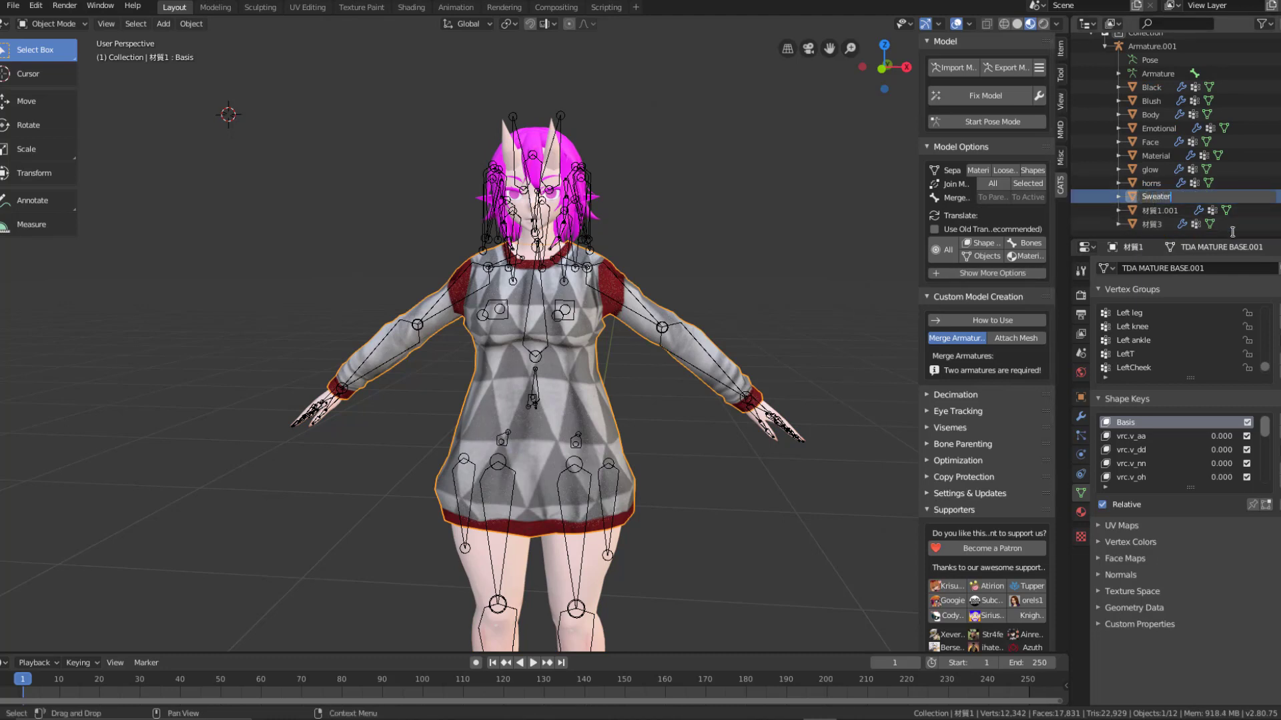
{"action": "key", "text": "Return"}
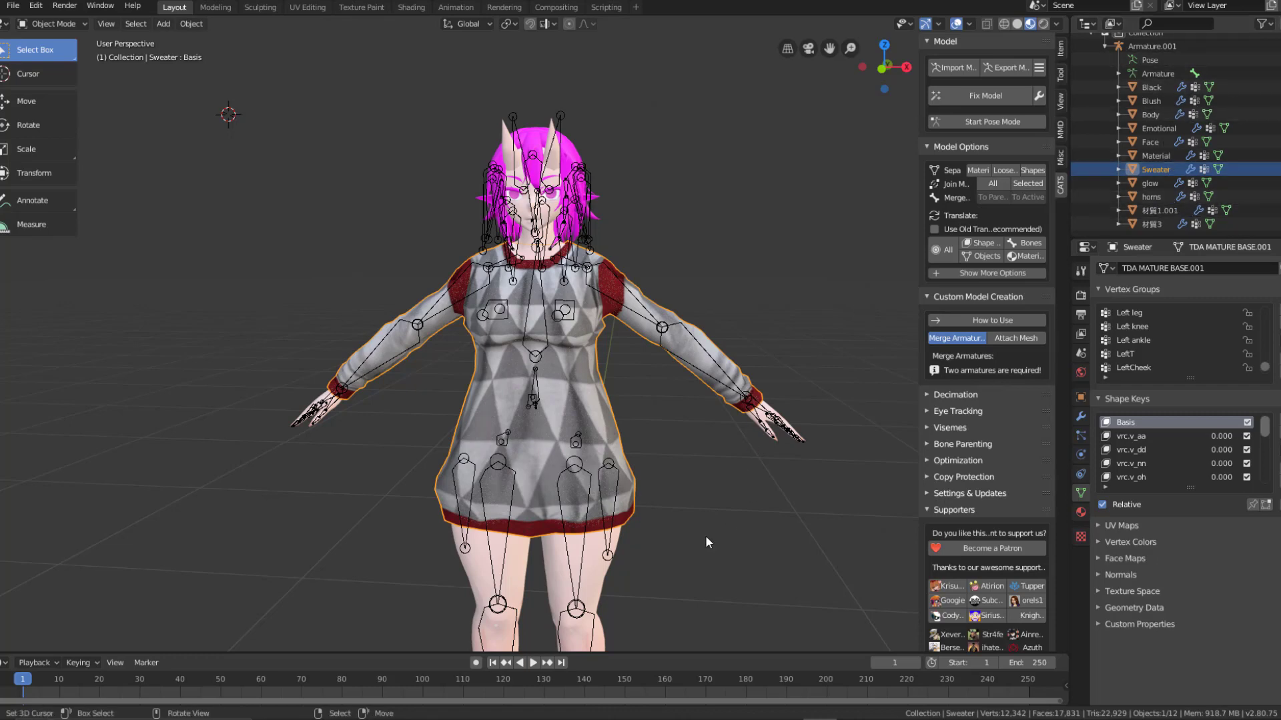
Step: Select the Body mesh and translate all of the model's names with CATS
{"action": "left_click", "coordinate": [602, 579], "text": "shift"}
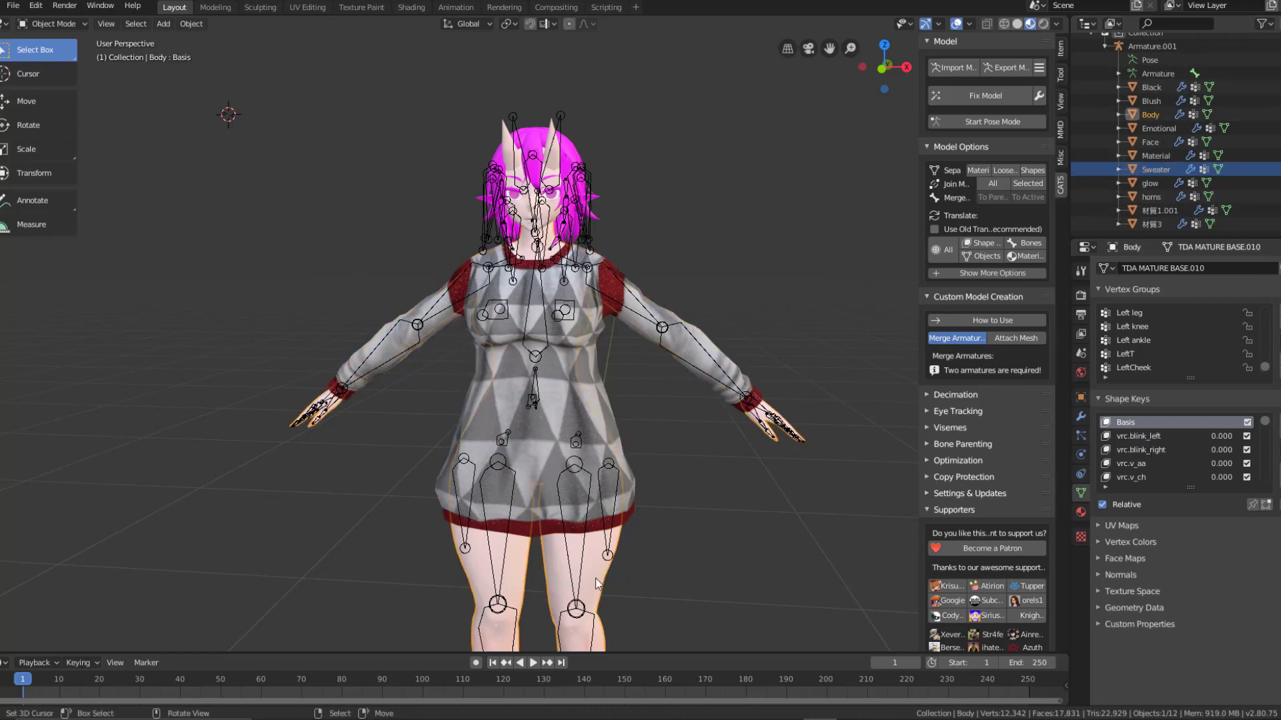
{"action": "left_click", "coordinate": [945, 251]}
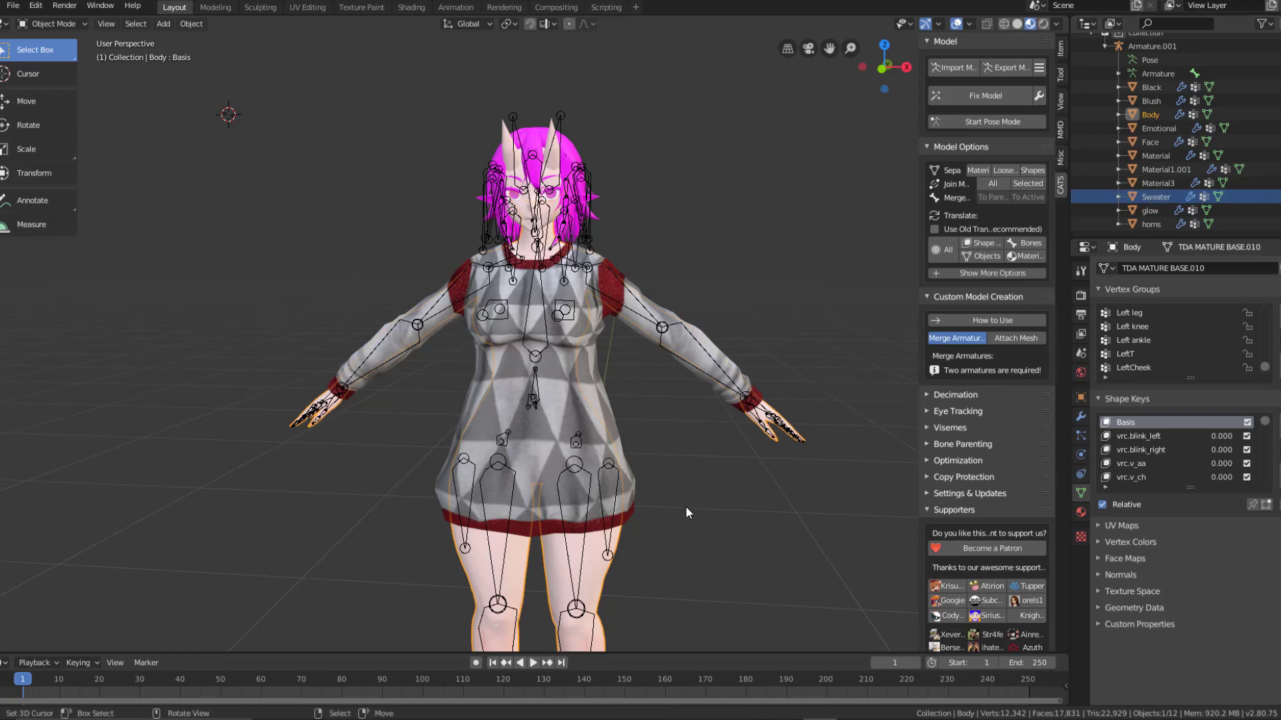
Step: Put the Body mesh in Weight Paint mode and hide the Sweater mesh to inspect the weights of the whole body
{"action": "middle_click_drag", "start_coordinate": [681, 503], "coordinate": [691, 317], "text": "shift"}
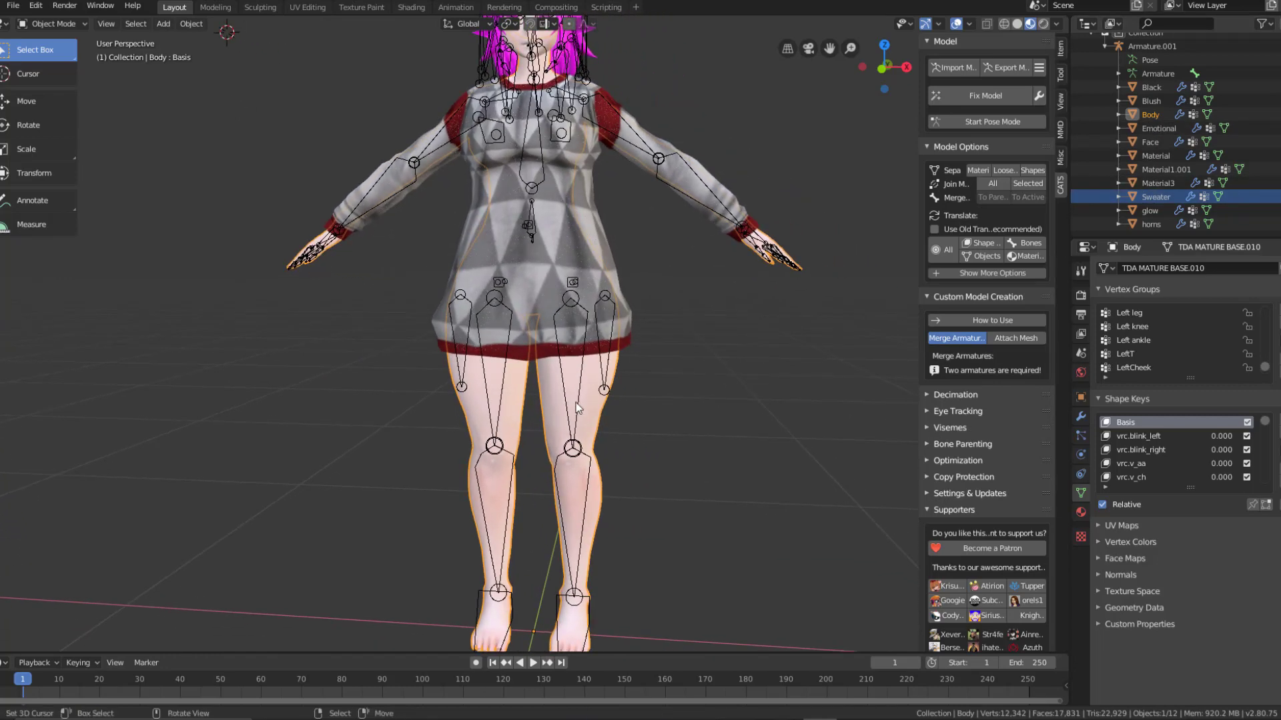
{"action": "middle_click_drag", "start_coordinate": [320, 143], "coordinate": [247, 149], "text": "shift"}
{"action": "left_click", "coordinate": [54, 23]}
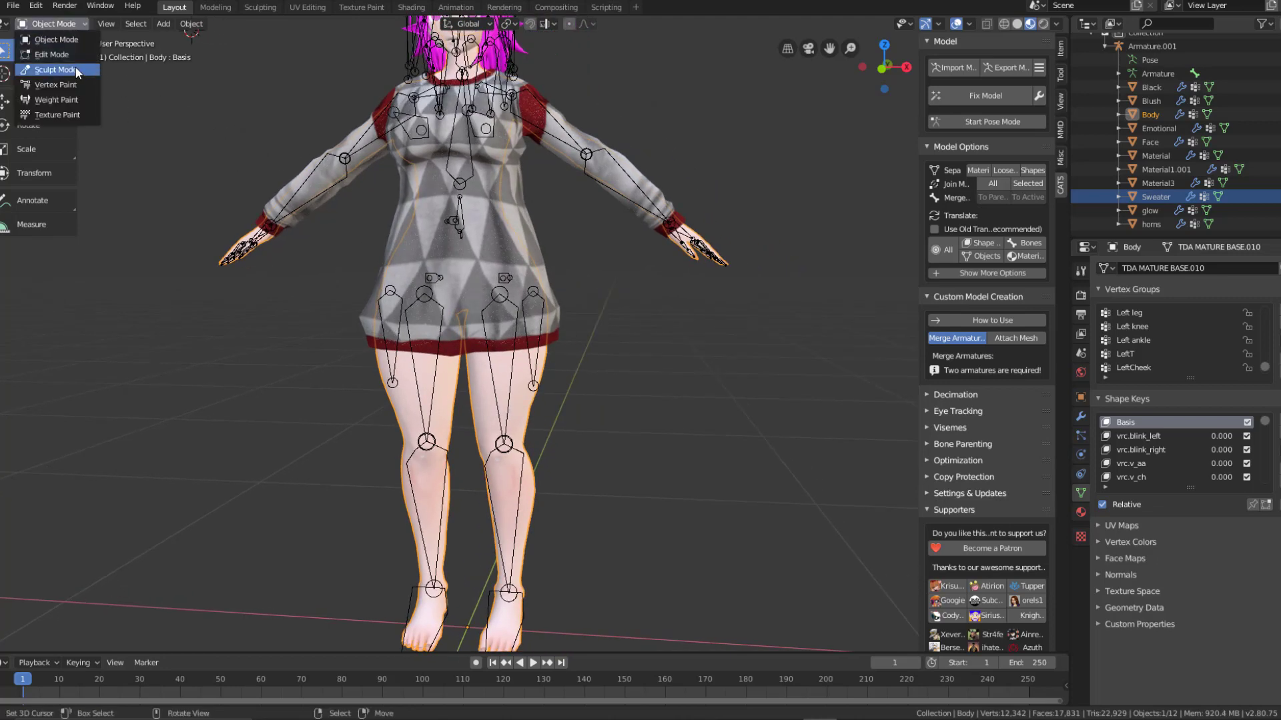
{"action": "left_click", "coordinate": [40, 94]}
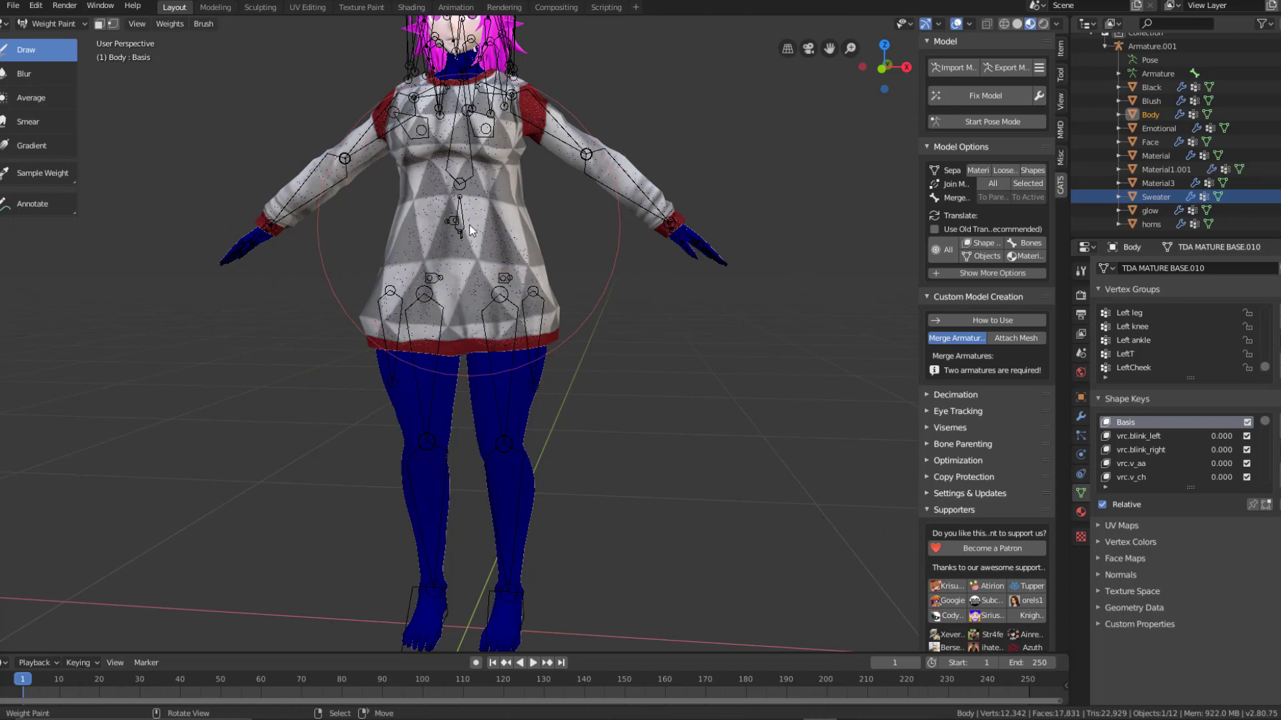
{"action": "middle_click_drag", "start_coordinate": [471, 228], "coordinate": [459, 302], "text": "shift"}
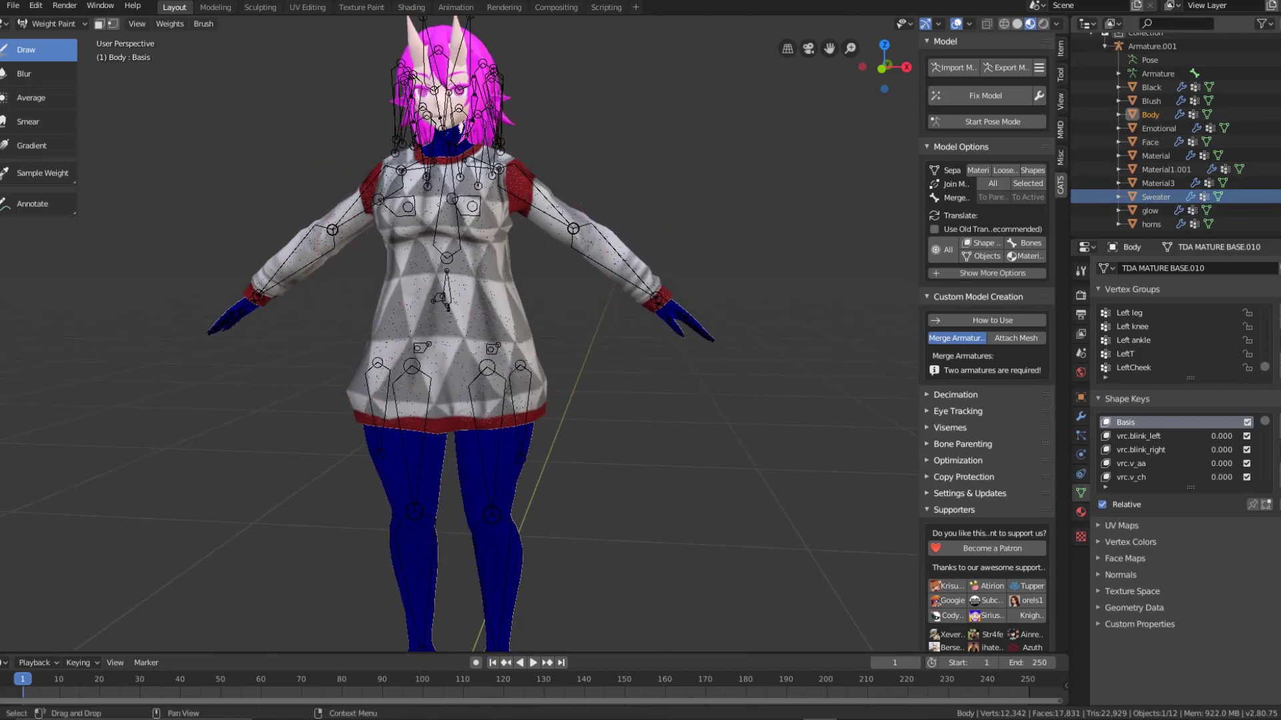
{"action": "key", "text": "h"}
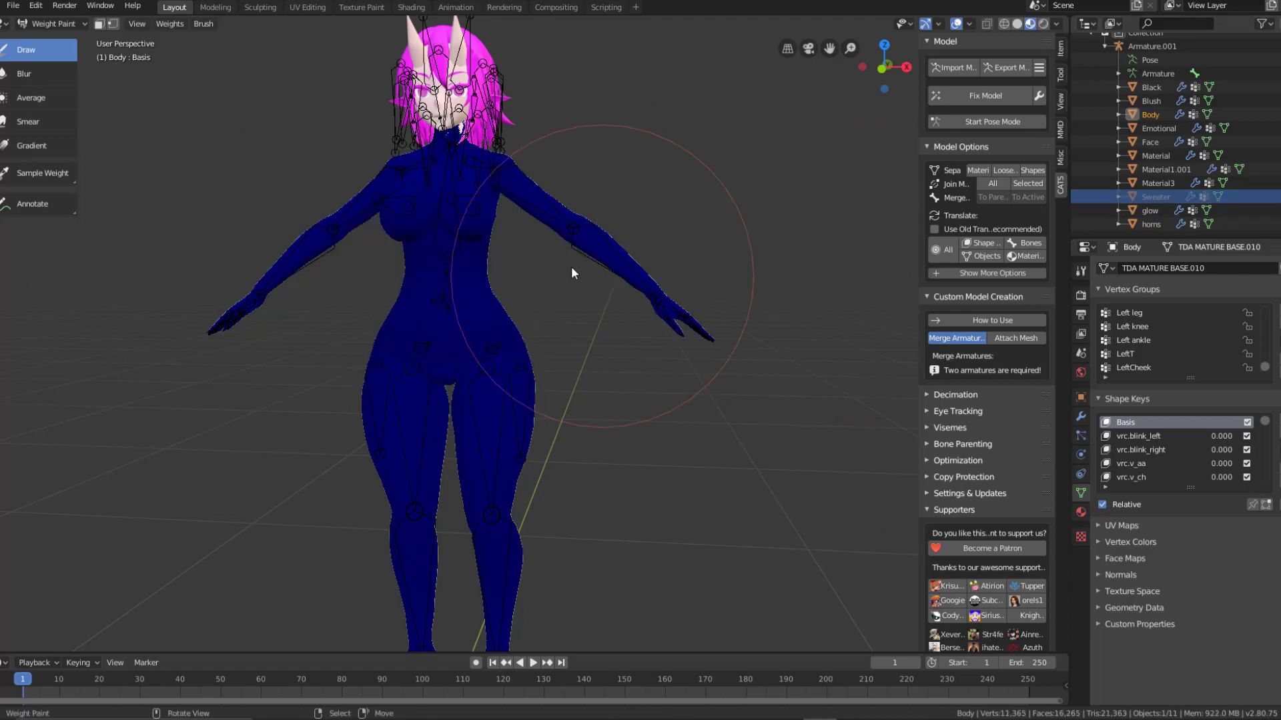
{"action": "scroll", "coordinate": [554, 254], "scroll_direction": "up", "scroll_amount": 5}
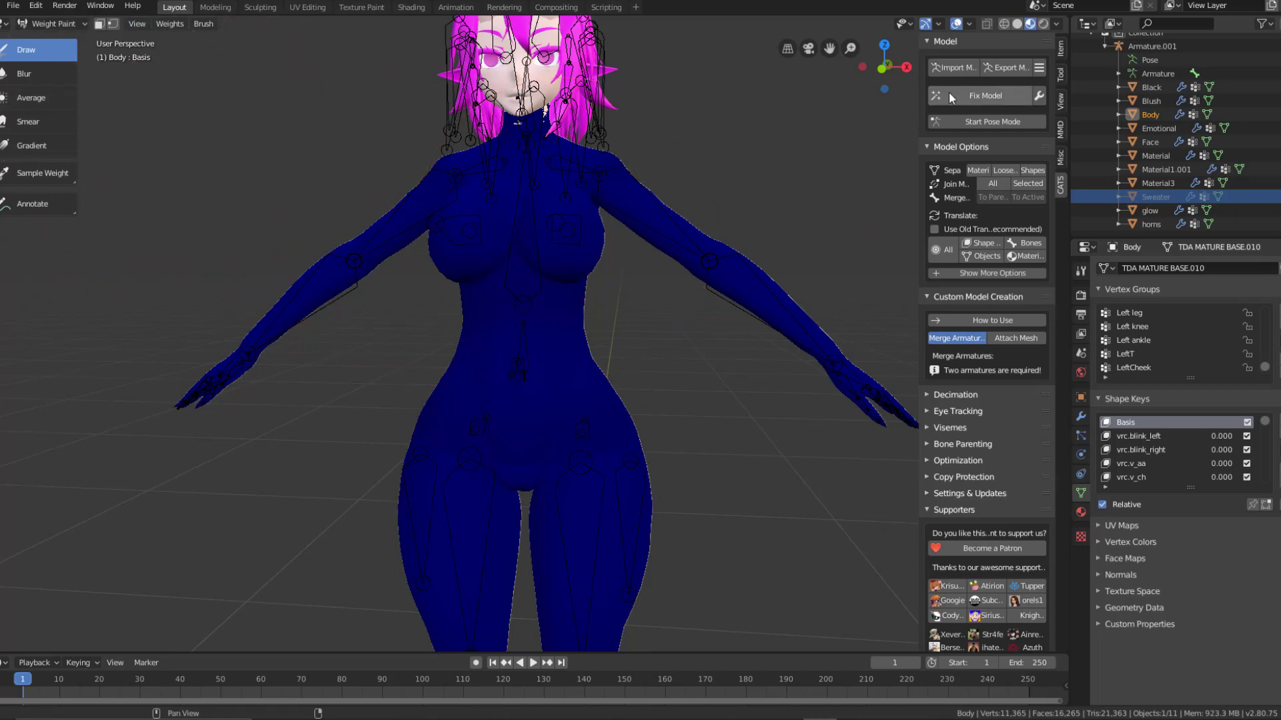
Step: Start pose mode with CATS and select the Breast1_L, Left leg and LeftT bones in turn to identify them
{"action": "left_click", "coordinate": [974, 123]}
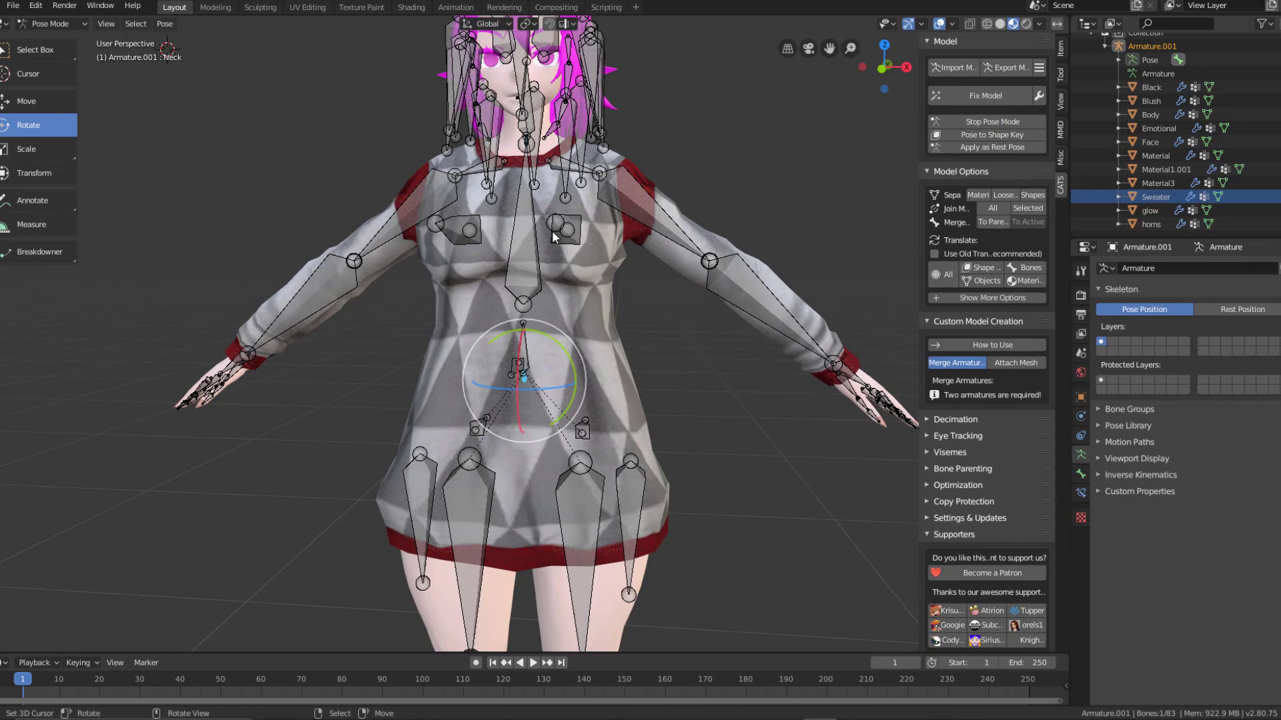
{"action": "scroll", "coordinate": [552, 236], "scroll_direction": "down", "scroll_amount": 3}
{"action": "left_click", "coordinate": [541, 238]}
{"action": "scroll", "coordinate": [567, 233], "scroll_direction": "down", "scroll_amount": 4}
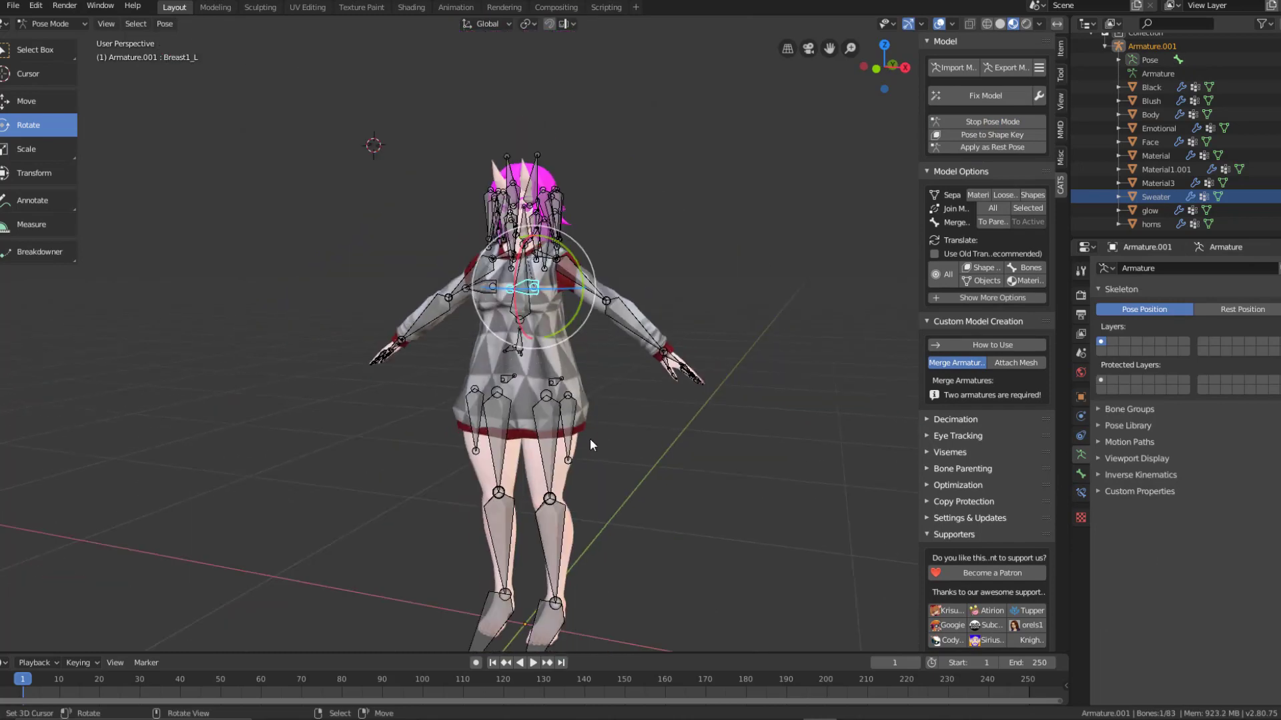
{"action": "left_click", "coordinate": [550, 493]}
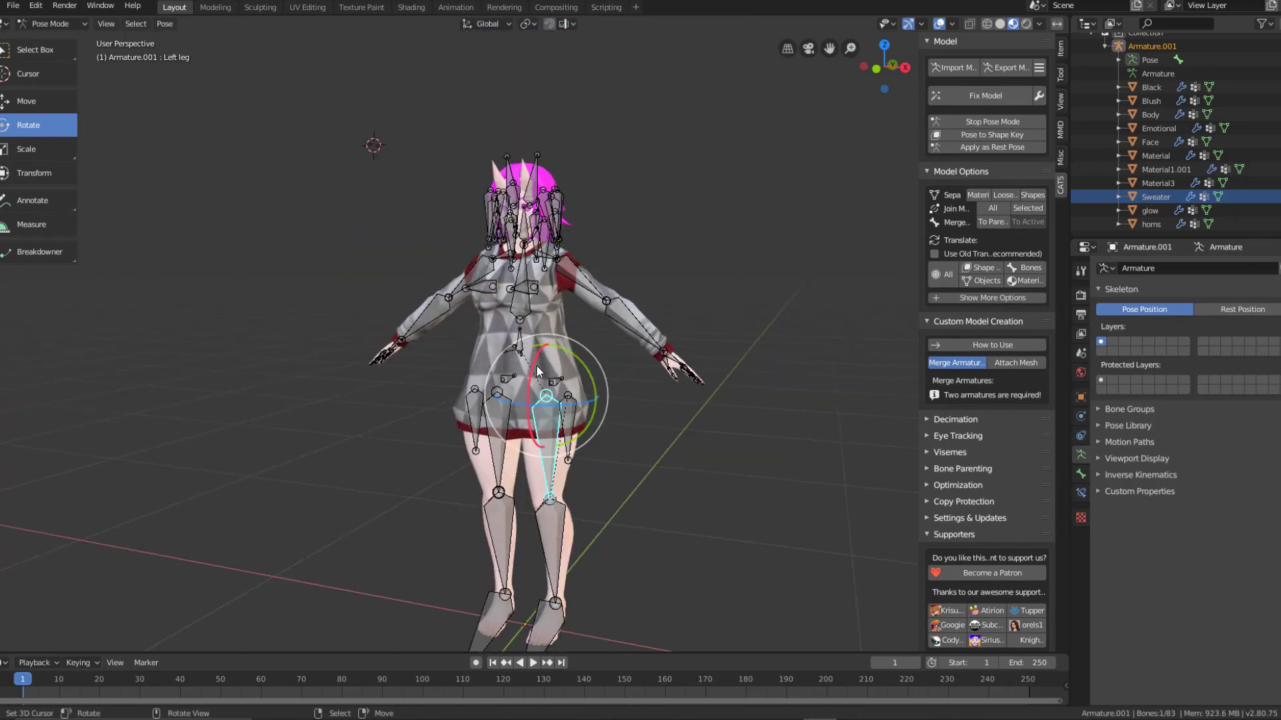
{"action": "middle_click_drag", "start_coordinate": [549, 369], "coordinate": [513, 294]}
{"action": "scroll", "coordinate": [554, 443], "scroll_direction": "up", "scroll_amount": 5}
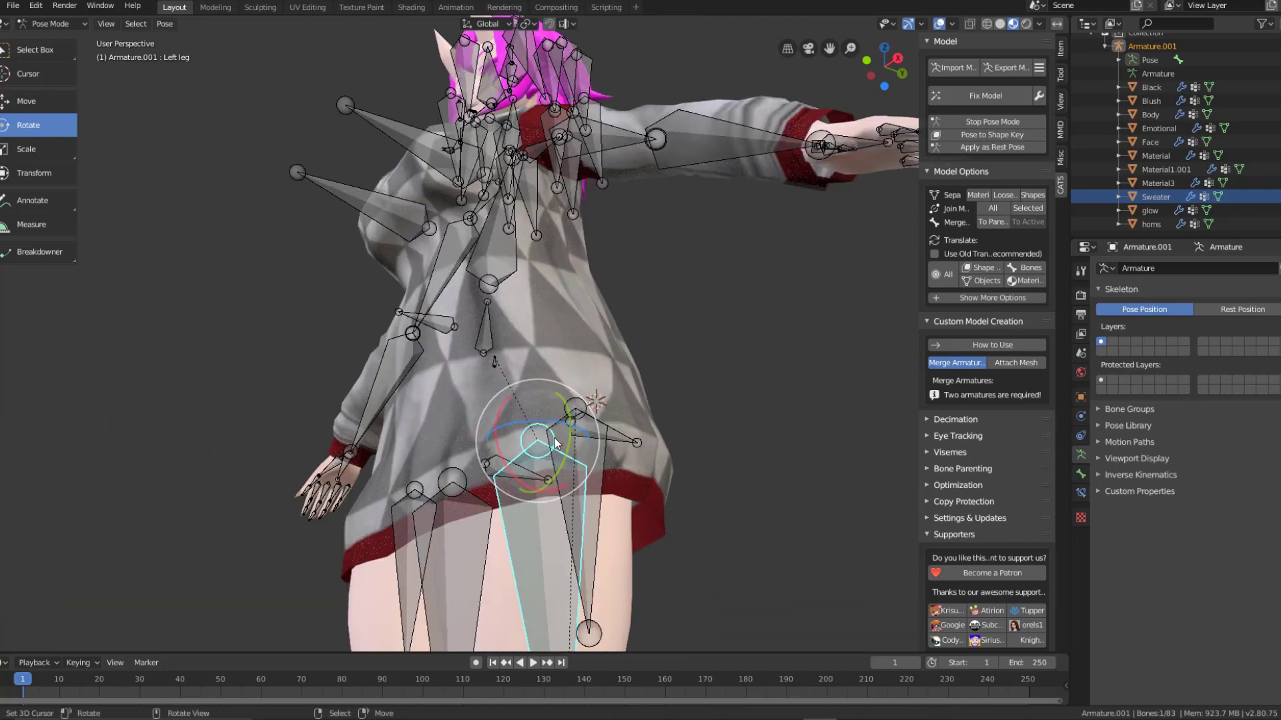
{"action": "left_click", "coordinate": [632, 547]}
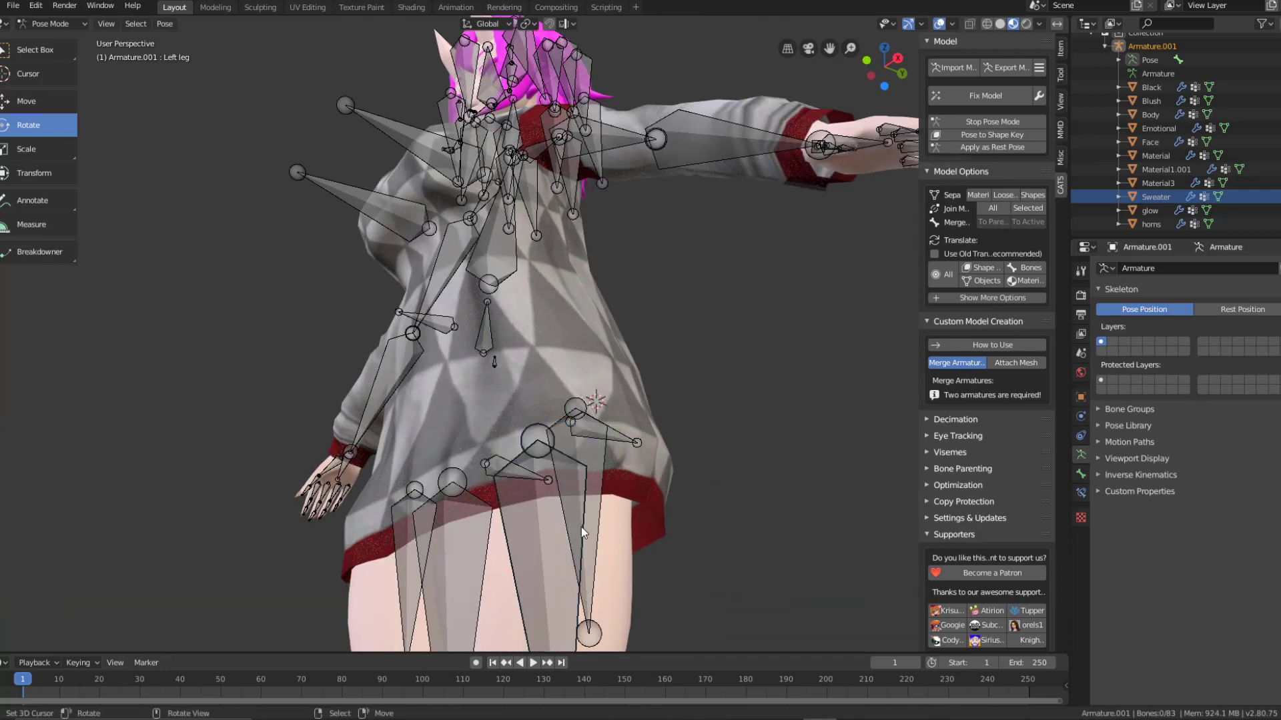
{"action": "left_click", "coordinate": [580, 546]}
{"action": "left_click", "coordinate": [595, 546]}
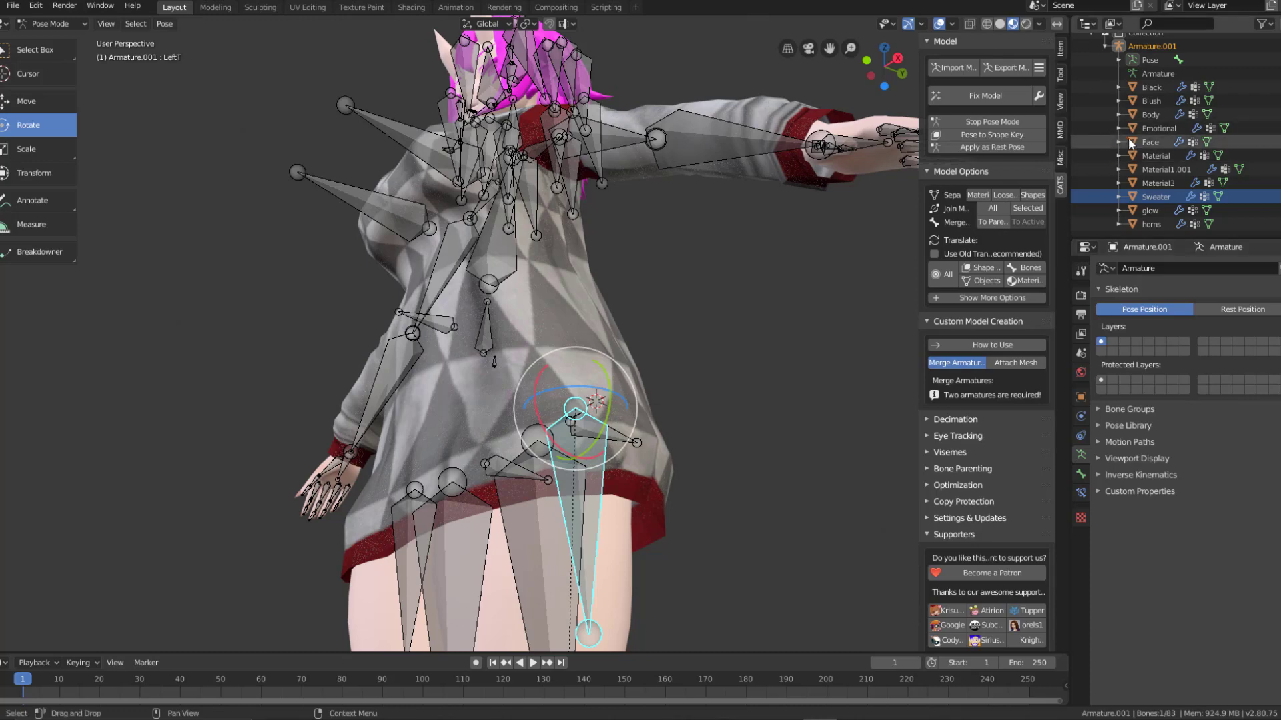
Step: Deselect the bones, return to Object Mode and select the Body mesh
{"action": "right_click", "coordinate": [1131, 115]}
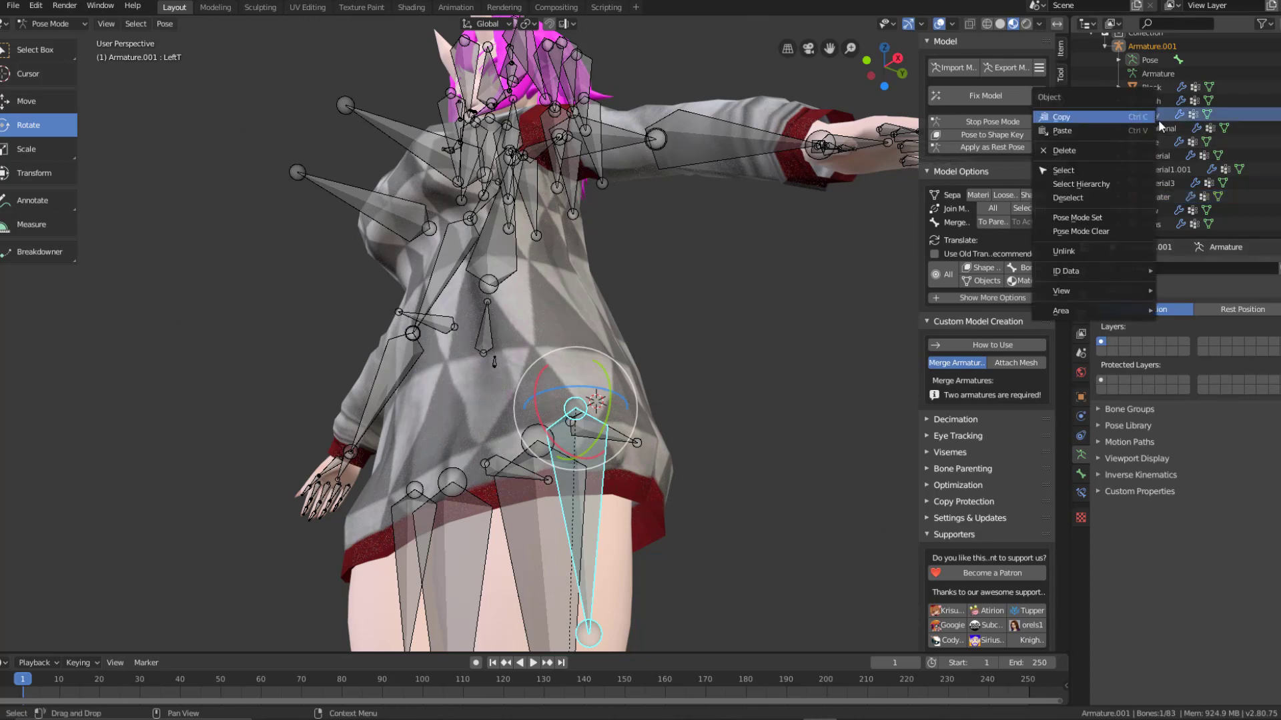
{"action": "left_click", "coordinate": [1159, 120]}
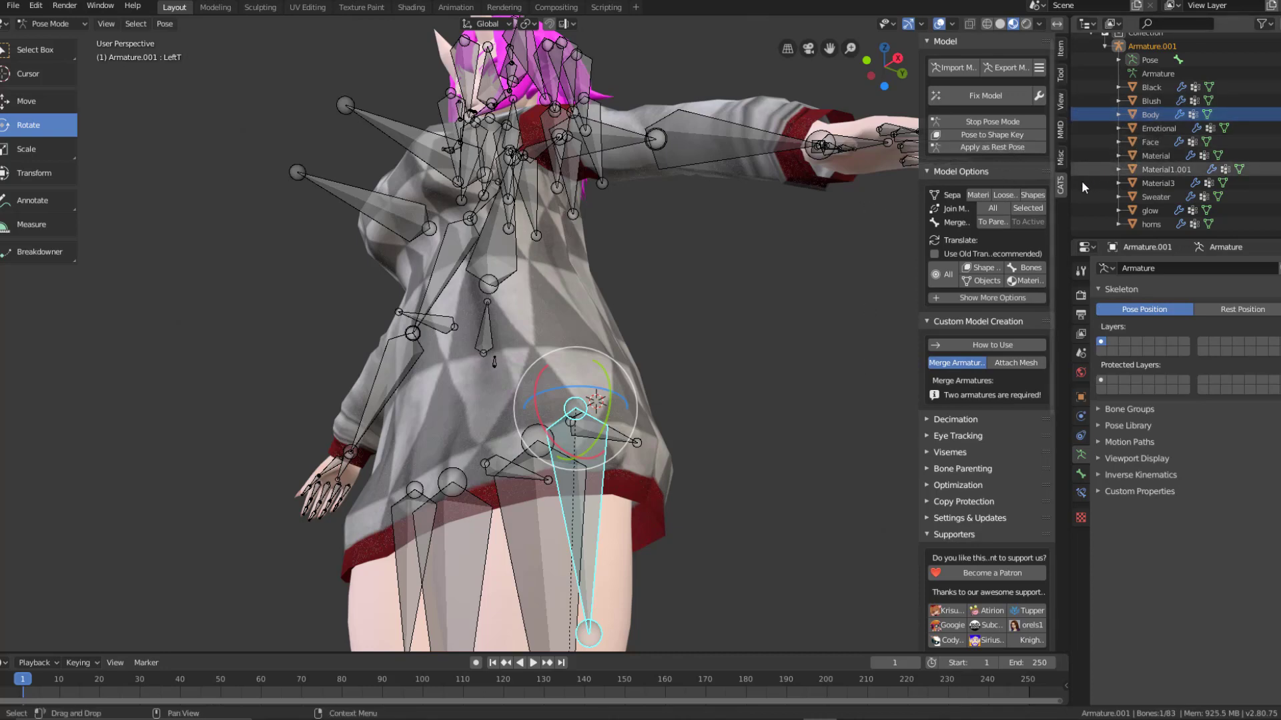
{"action": "middle_click_drag", "start_coordinate": [831, 271], "coordinate": [690, 206]}
{"action": "key", "text": "alt+a"}
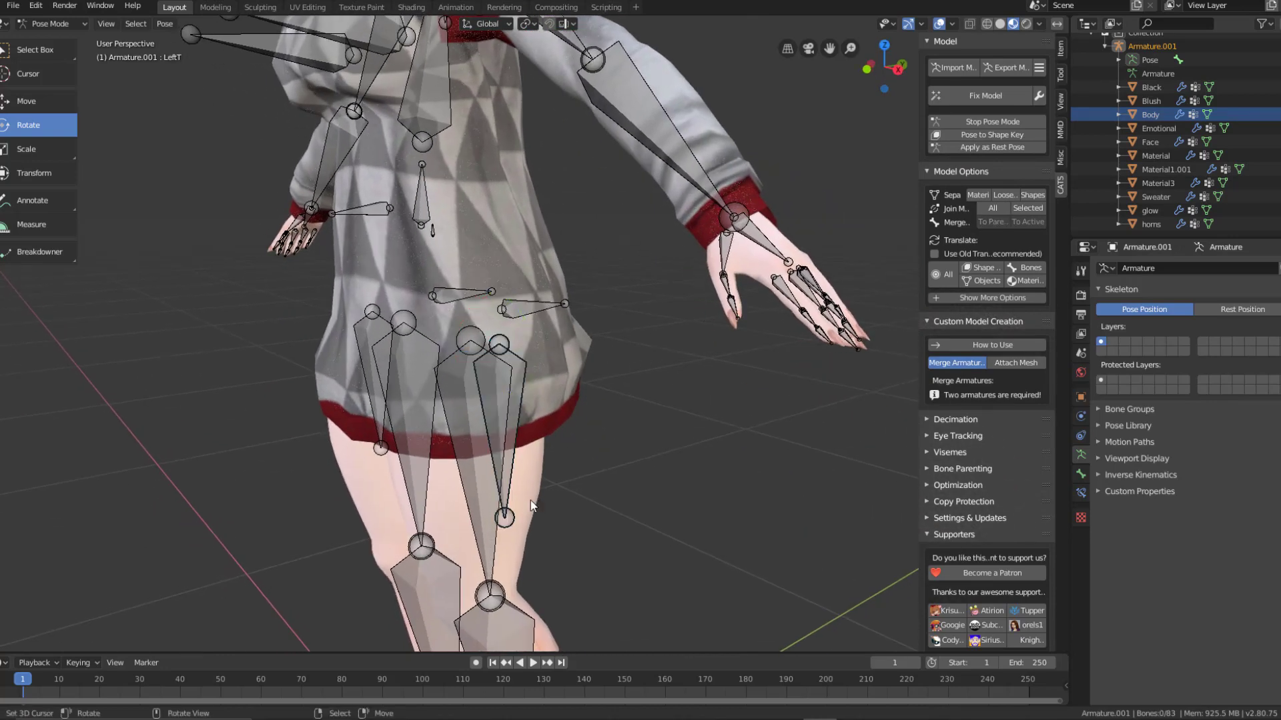
{"action": "middle_click_drag", "start_coordinate": [530, 500], "coordinate": [538, 406]}
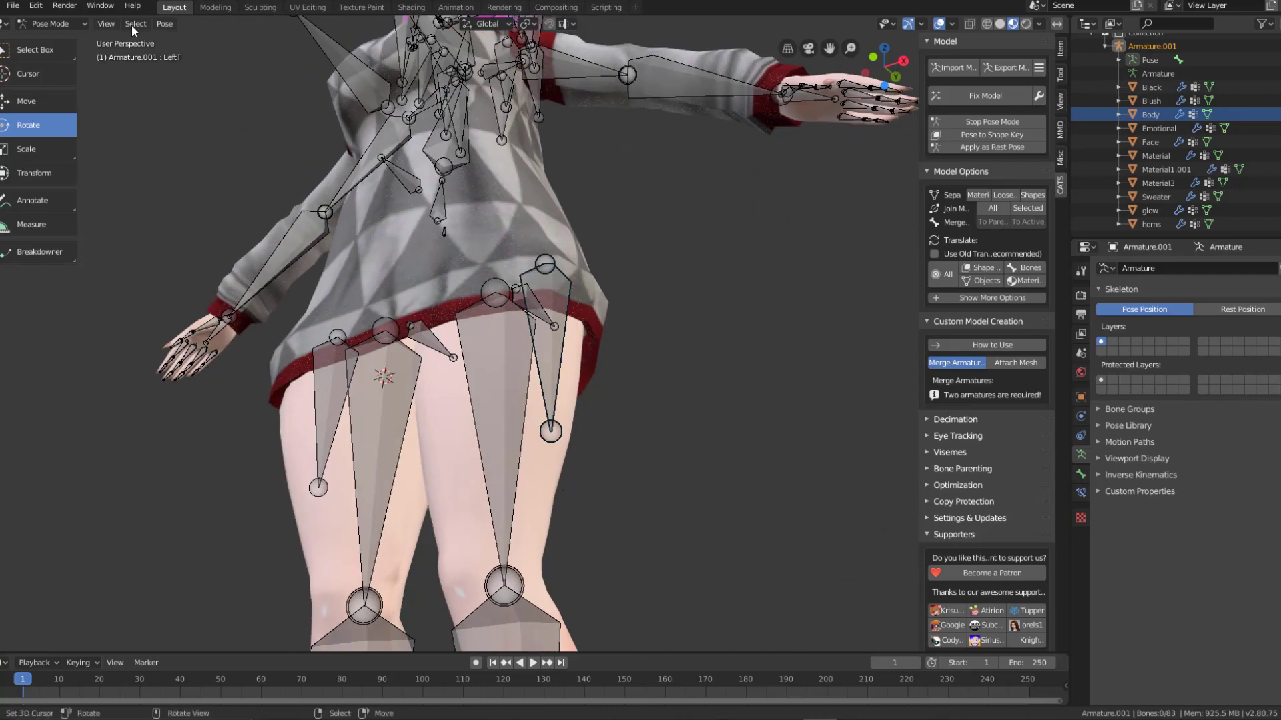
{"action": "left_click", "coordinate": [65, 24]}
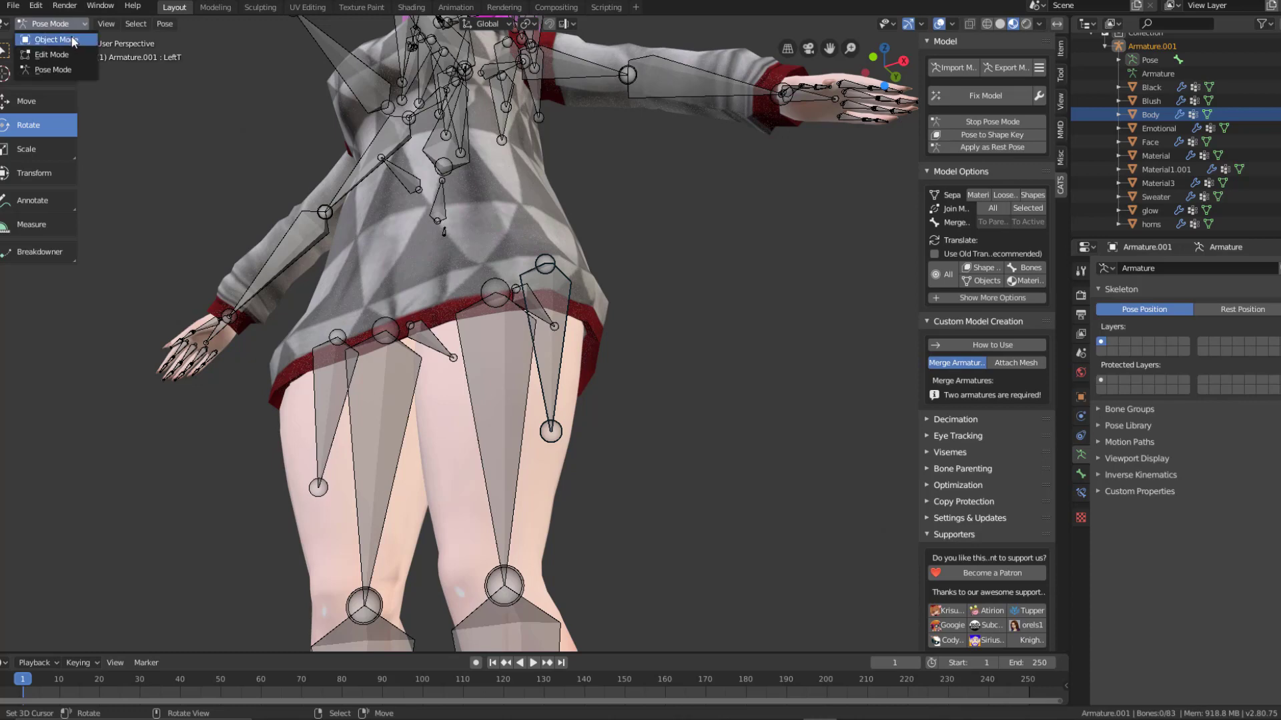
{"action": "left_click", "coordinate": [74, 42]}
{"action": "left_click", "coordinate": [542, 441]}
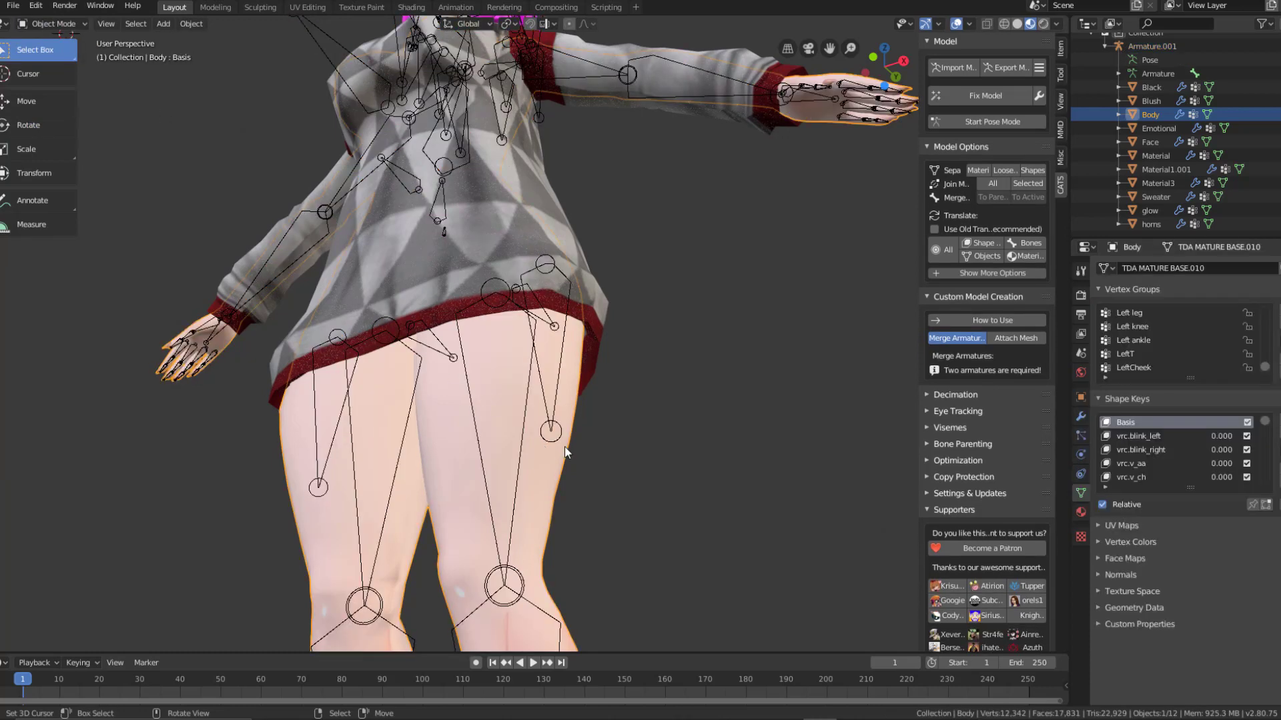
{"action": "middle_click_drag", "start_coordinate": [543, 441], "coordinate": [646, 402]}
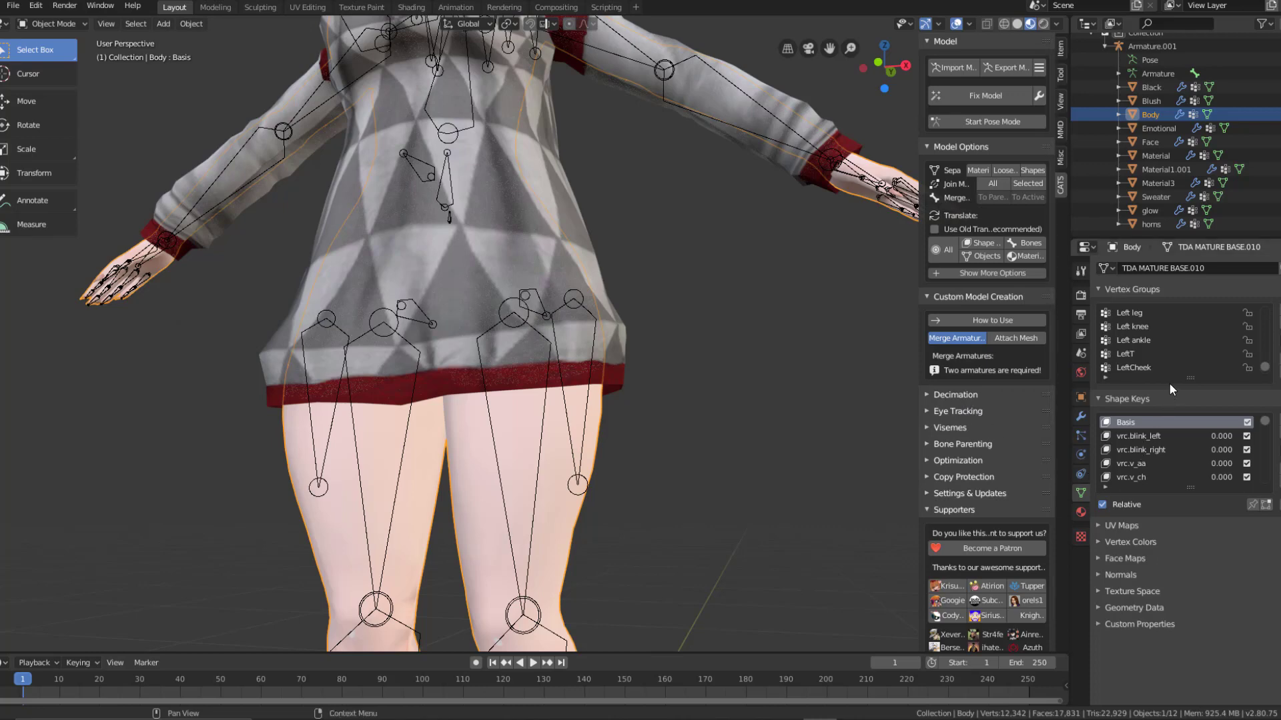
Step: Put the Body mesh in Weight Paint mode and examine its thighs, hips and upper body with the Draw brush active
{"action": "left_click", "coordinate": [53, 24]}
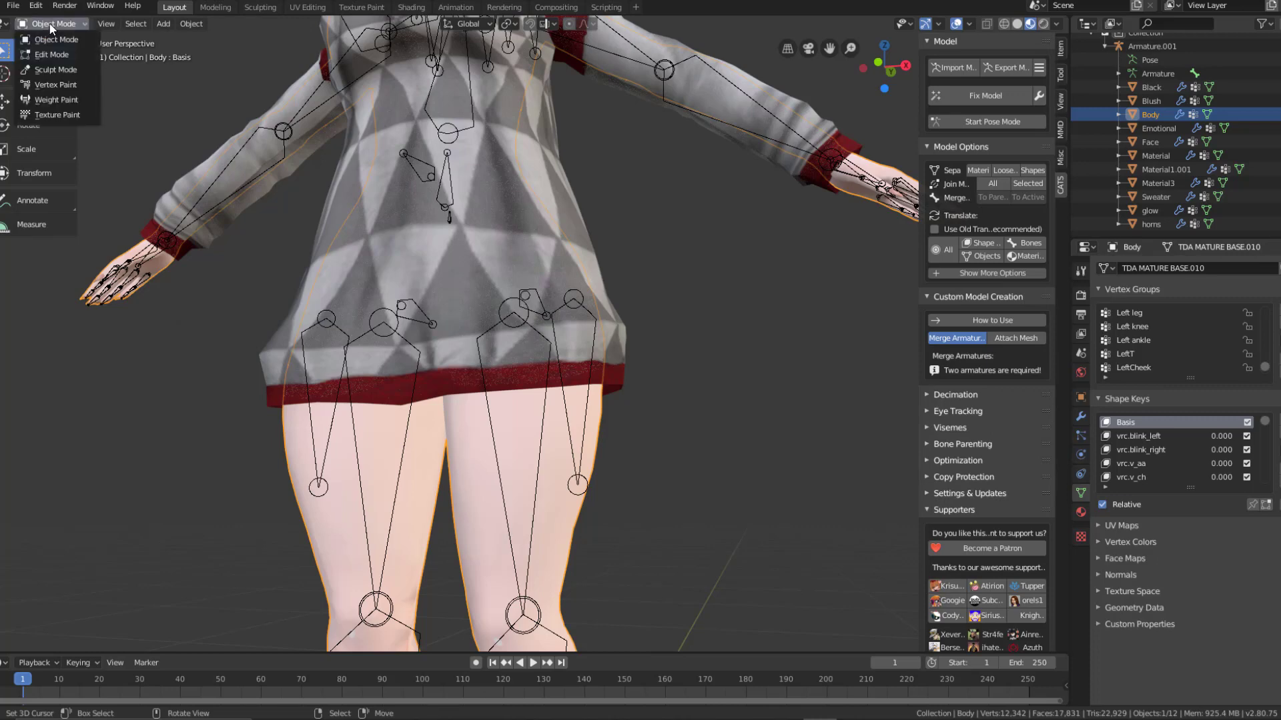
{"action": "left_click", "coordinate": [74, 100]}
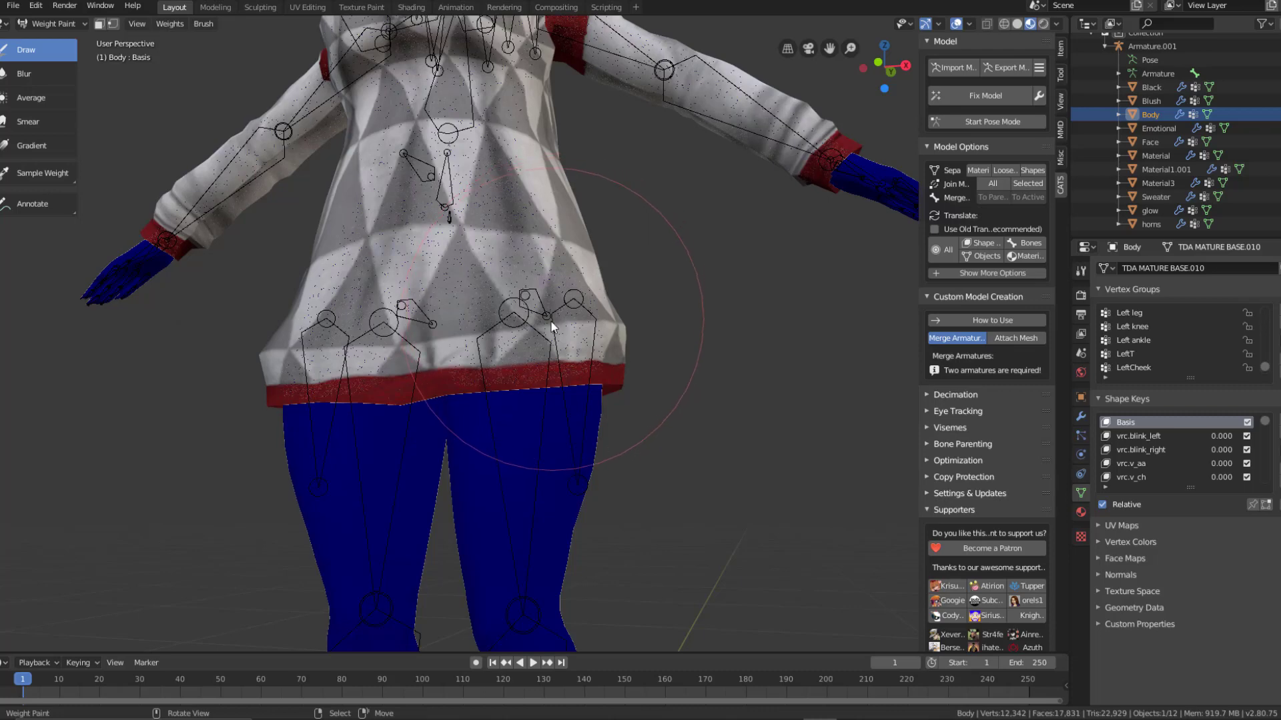
{"action": "middle_click_drag", "start_coordinate": [464, 318], "coordinate": [459, 255], "text": "shift"}
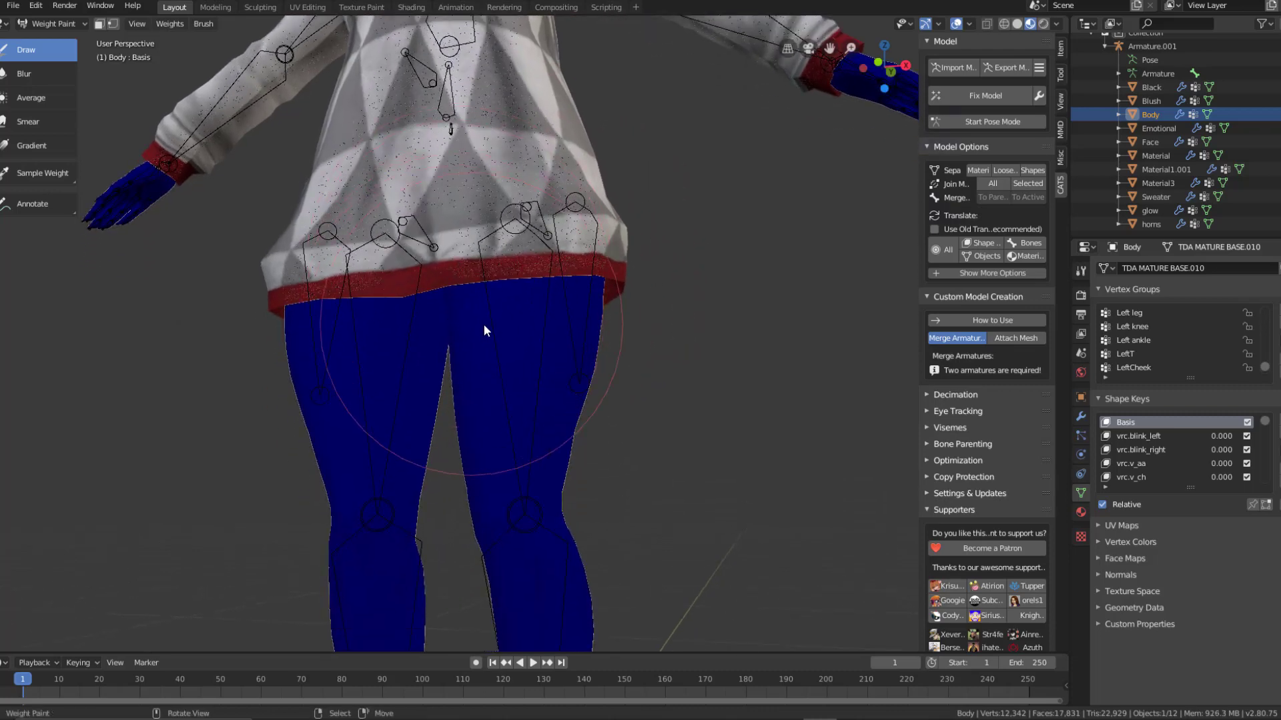
{"action": "mouse_move", "coordinate": [670, 386]}
{"action": "middle_mouse_down"}
{"action": "mouse_move", "coordinate": [602, 368]}
{"action": "mouse_move", "coordinate": [534, 328]}
{"action": "mouse_move", "coordinate": [482, 328]}
{"action": "mouse_move", "coordinate": [609, 381]}
{"action": "mouse_move", "coordinate": [311, 292]}
{"action": "middle_mouse_up"}
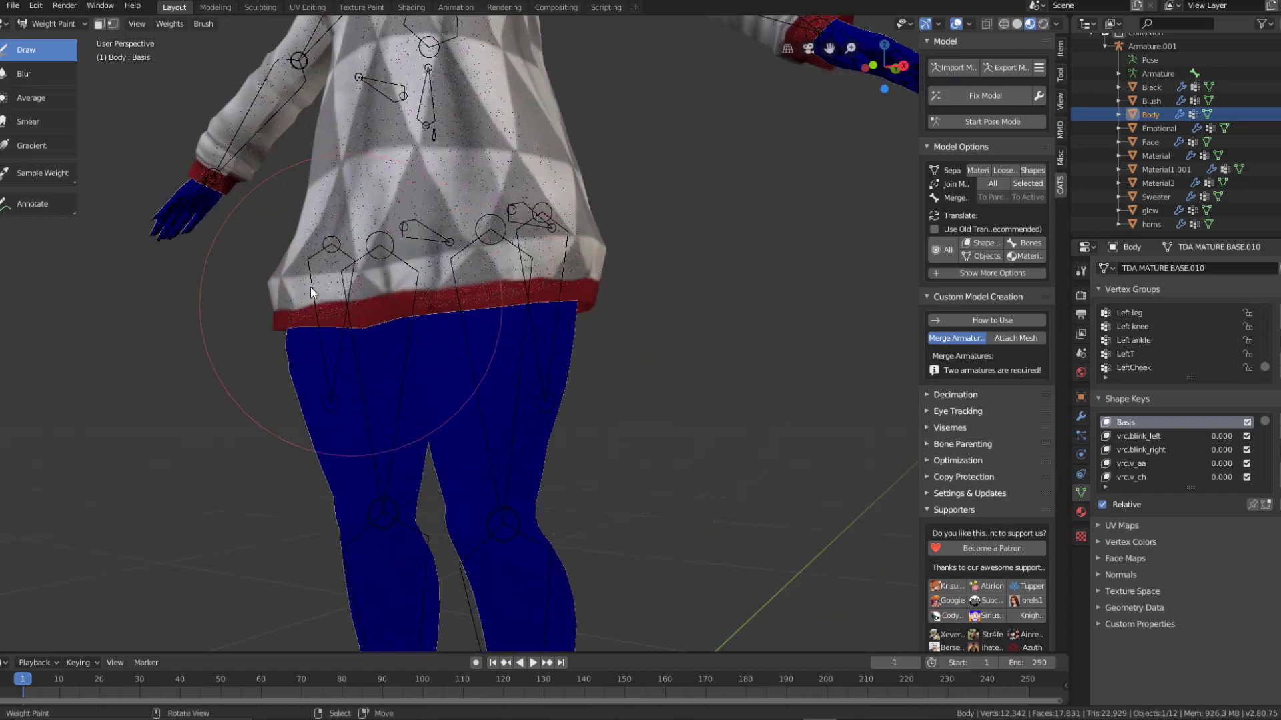
{"action": "left_click", "coordinate": [40, 173]}
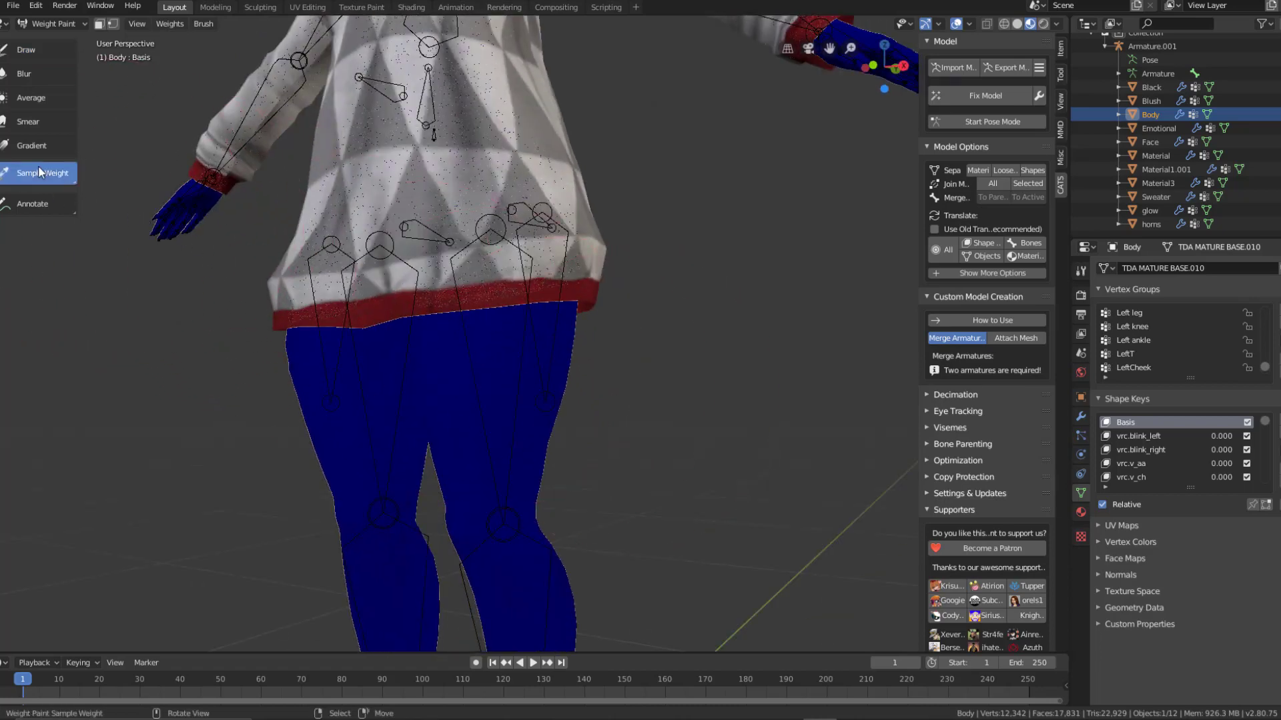
{"action": "left_click", "coordinate": [34, 47]}
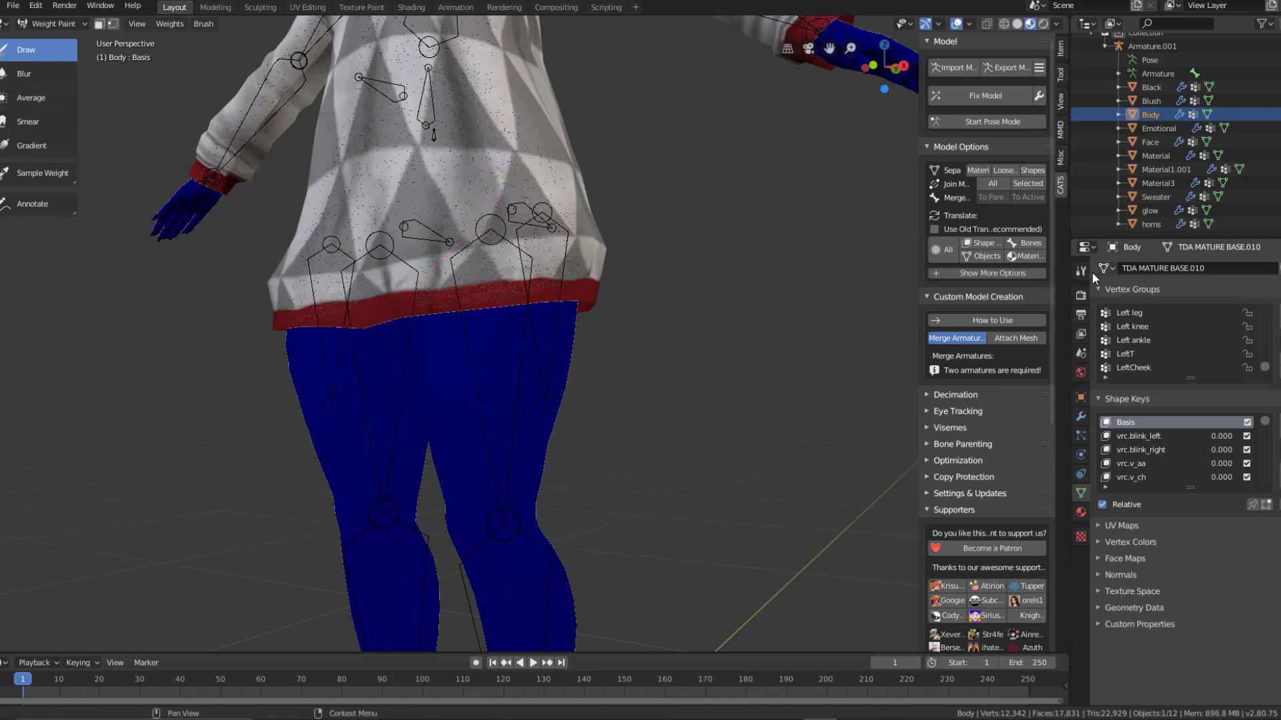
{"action": "mouse_move", "coordinate": [720, 326]}
{"action": "middle_mouse_down"}
{"action": "mouse_move", "coordinate": [811, 329]}
{"action": "mouse_move", "coordinate": [726, 330]}
{"action": "middle_mouse_up"}
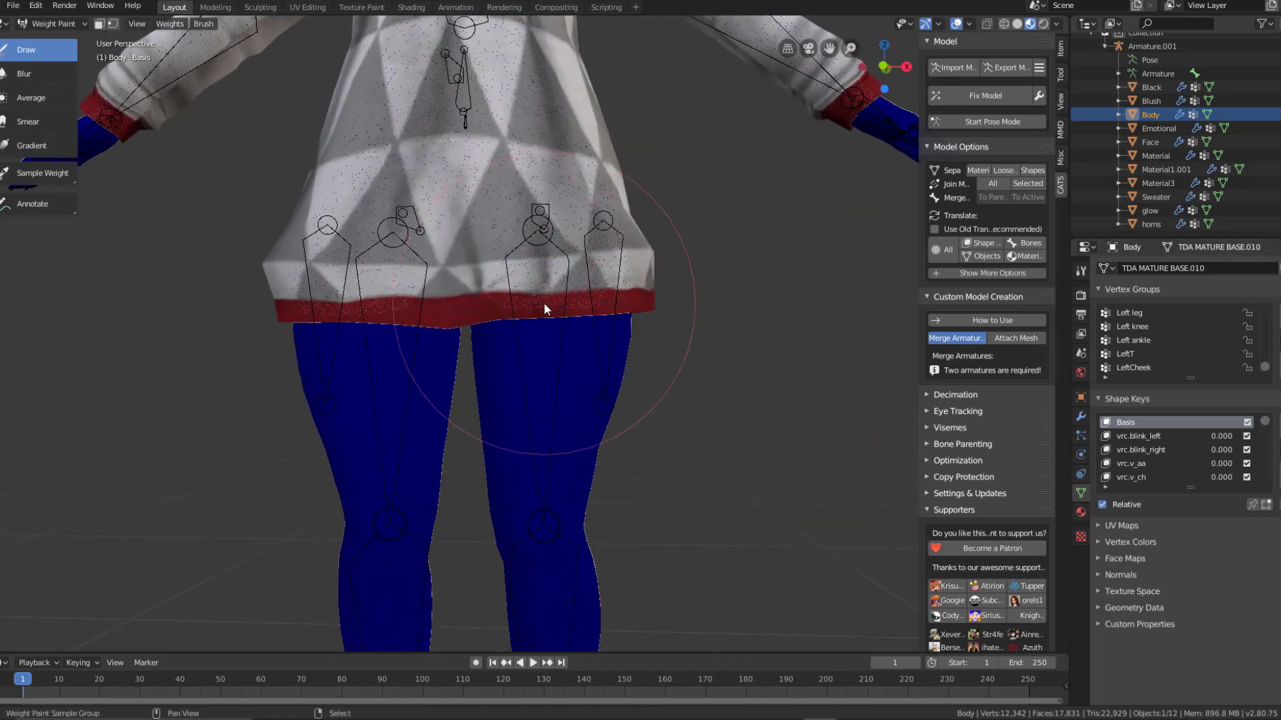
{"action": "middle_click_drag", "start_coordinate": [543, 302], "coordinate": [449, 272], "text": "shift"}
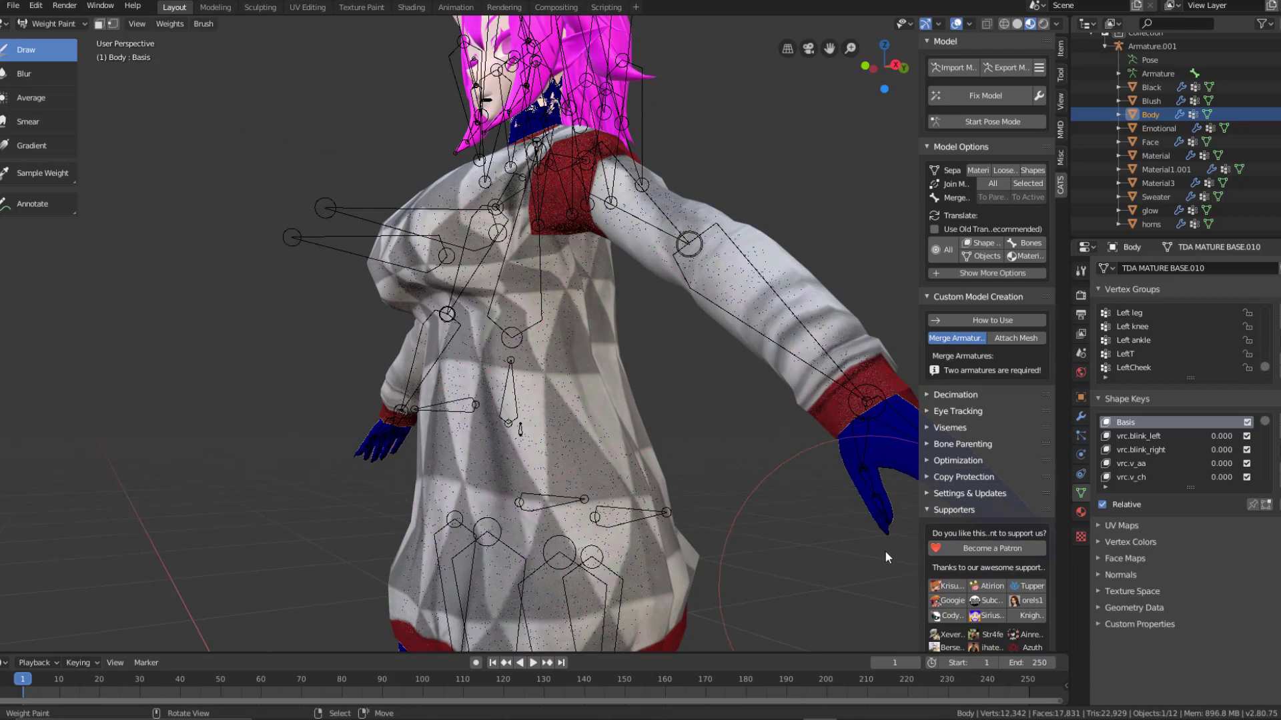
{"action": "mouse_move", "coordinate": [622, 400]}
{"action": "middle_mouse_down"}
{"action": "mouse_move", "coordinate": [644, 319]}
{"action": "mouse_move", "coordinate": [586, 52]}
{"action": "middle_mouse_up"}
{"action": "mouse_move", "coordinate": [679, 331]}
{"action": "middle_mouse_down", "text": "shift"}
{"action": "mouse_move", "coordinate": [650, 297]}
{"action": "mouse_move", "coordinate": [653, 380]}
{"action": "mouse_move", "coordinate": [674, 388]}
{"action": "mouse_move", "coordinate": [600, 334]}
{"action": "mouse_move", "coordinate": [295, 200]}
{"action": "middle_mouse_up", "text": "shift"}
Step: Return to Object Mode, start pose mode and try moving the LeftT thigh bone to test the sweater, cancelling the move
{"action": "left_click", "coordinate": [76, 25]}
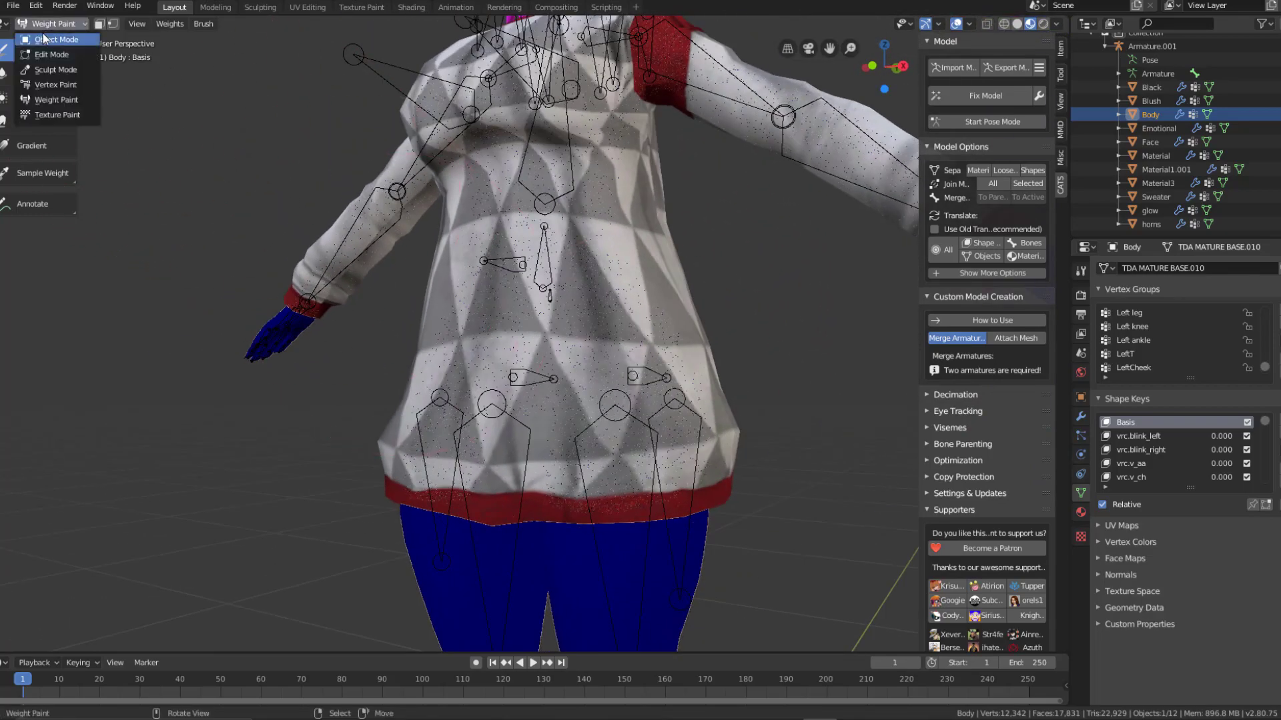
{"action": "left_click", "coordinate": [46, 39]}
{"action": "left_click", "coordinate": [943, 121]}
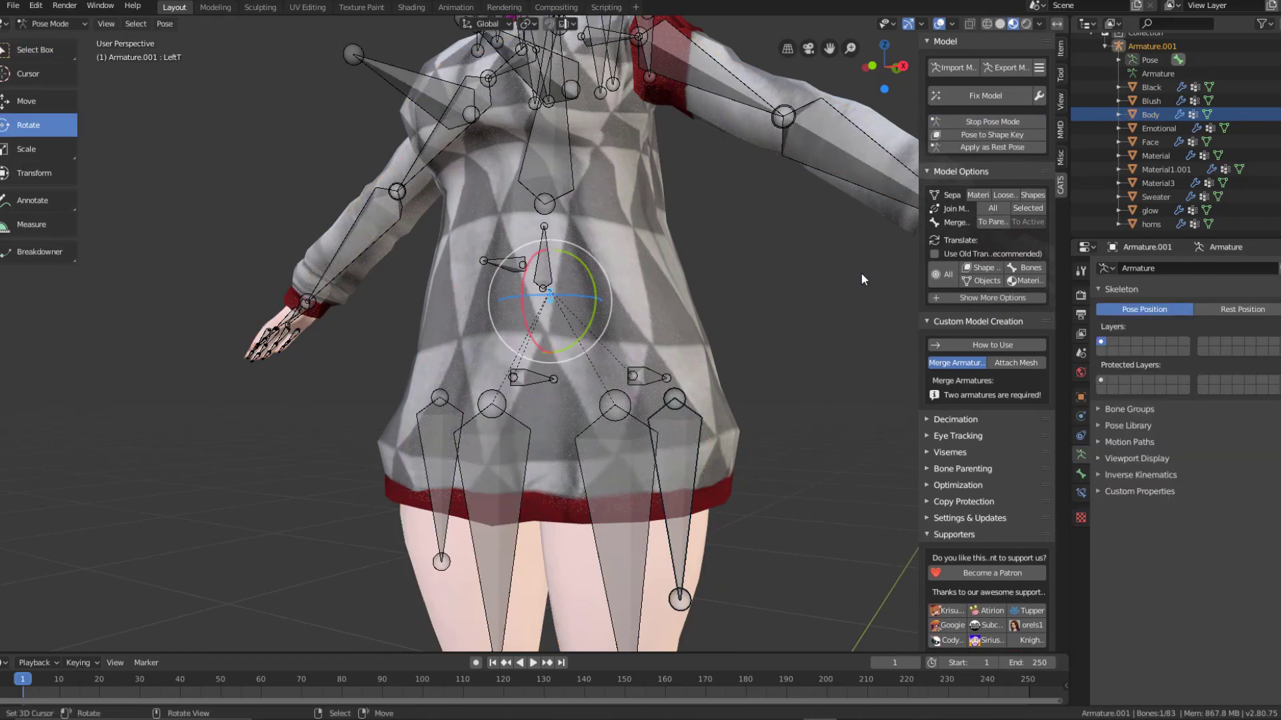
{"action": "left_click", "coordinate": [697, 437]}
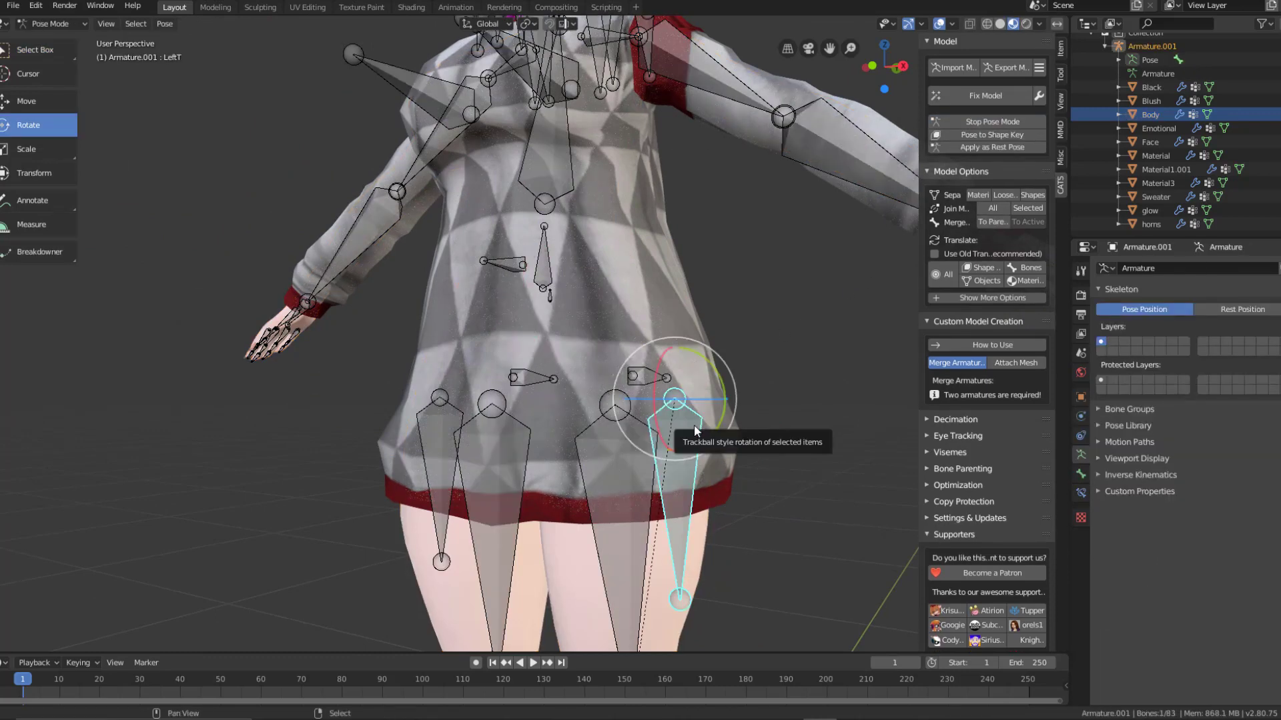
{"action": "middle_click_drag", "start_coordinate": [695, 430], "coordinate": [610, 252], "text": "shift"}
{"action": "key", "text": "g"}
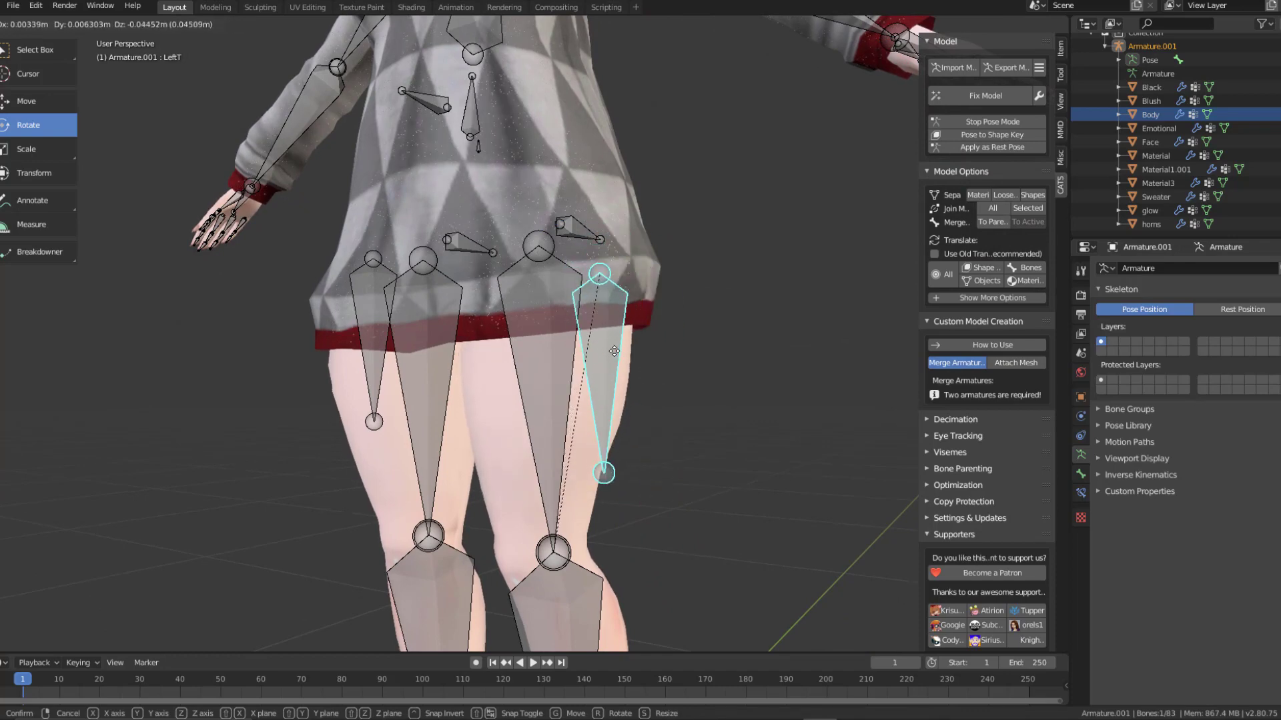
{"action": "right_click", "coordinate": [583, 313]}
Step: Try moving the Breast1_R bone to test how the sweater's chest deforms, and undo the move
{"action": "scroll", "coordinate": [582, 313], "scroll_direction": "up", "scroll_amount": 5, "text": "shift"}
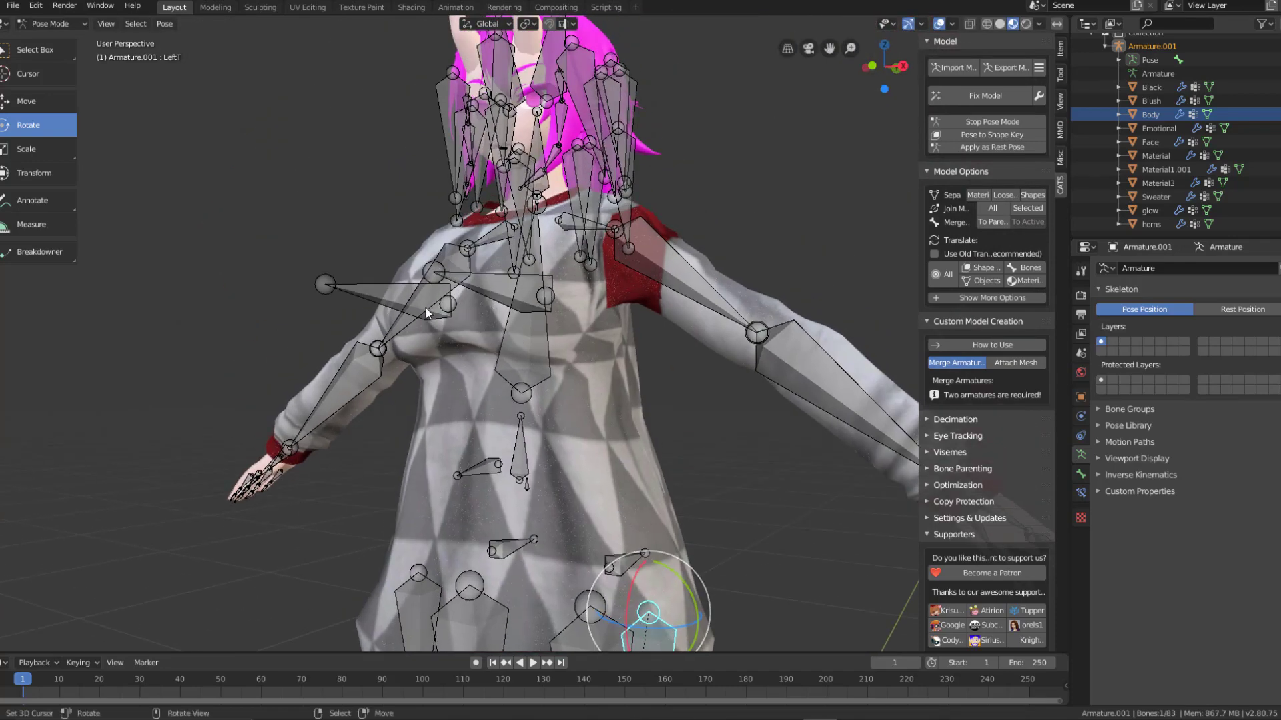
{"action": "left_click_drag", "start_coordinate": [428, 313], "coordinate": [417, 306]}
{"action": "key", "text": "g"}
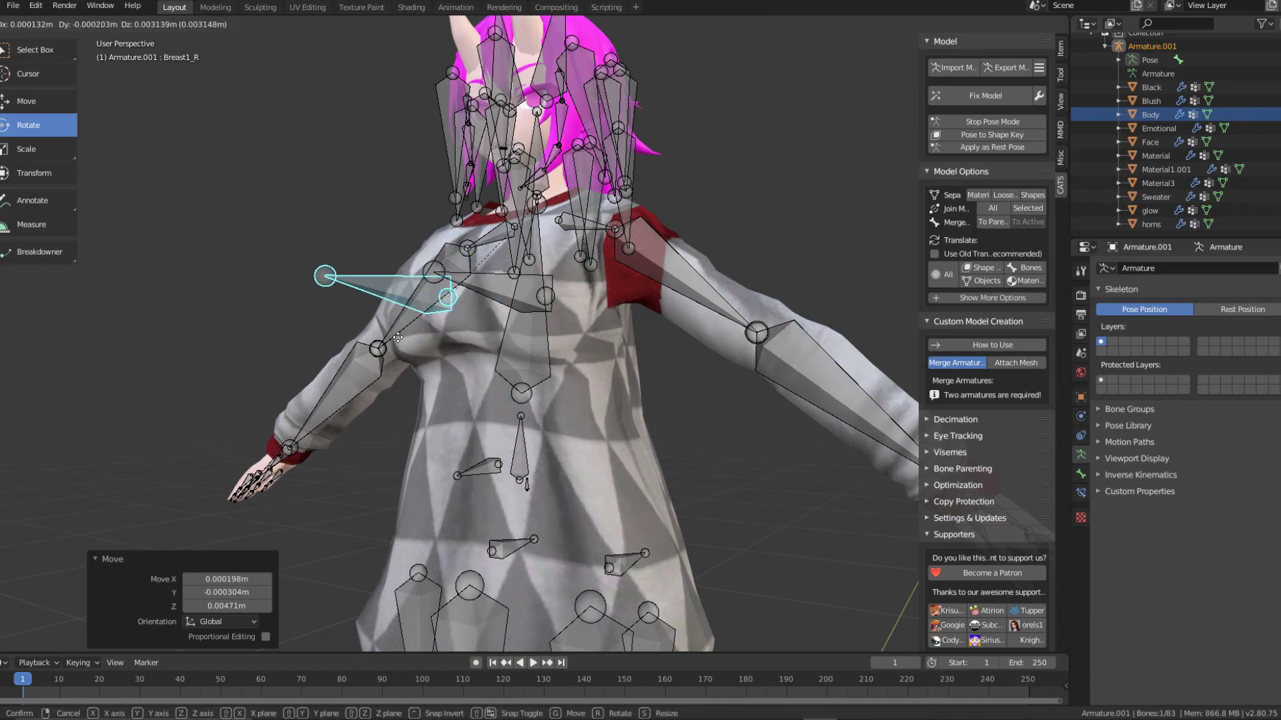
{"action": "right_click", "coordinate": [347, 327]}
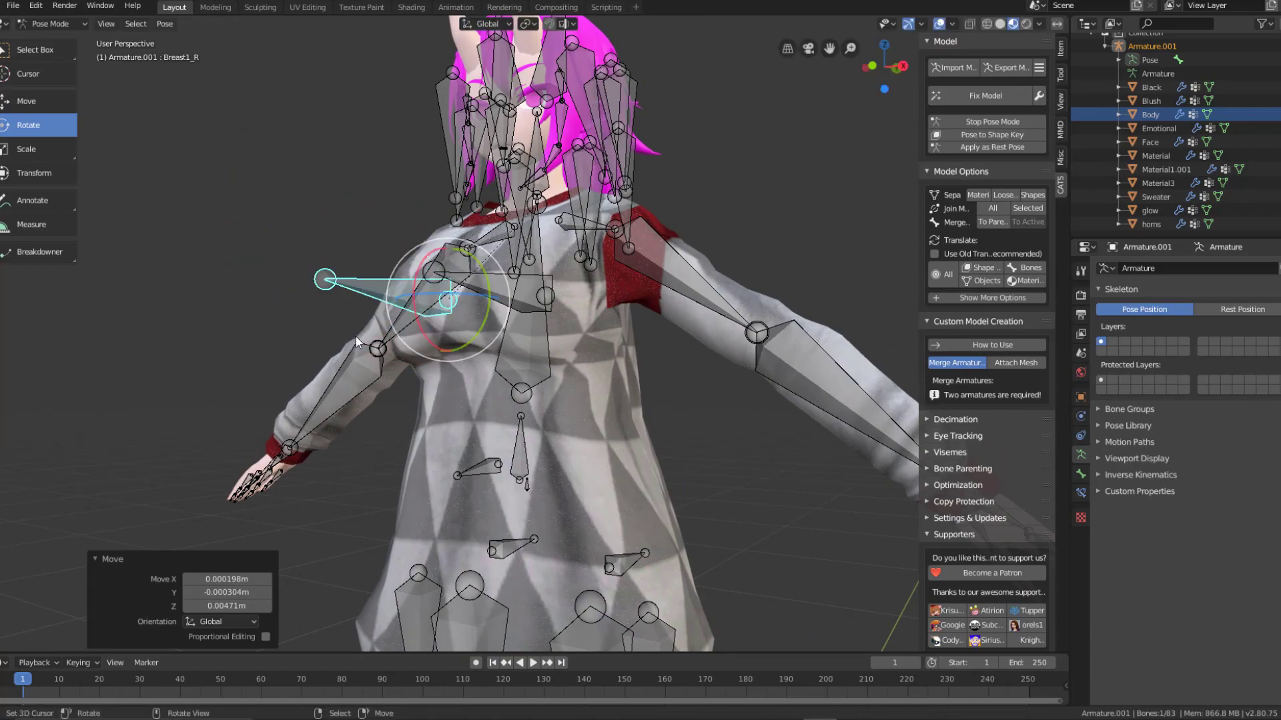
{"action": "middle_click_drag", "start_coordinate": [359, 343], "coordinate": [290, 450]}
{"action": "key", "text": "ctrl+z"}
Step: Return the armature to Object Mode and select the Sweater mesh
{"action": "left_click", "coordinate": [74, 26]}
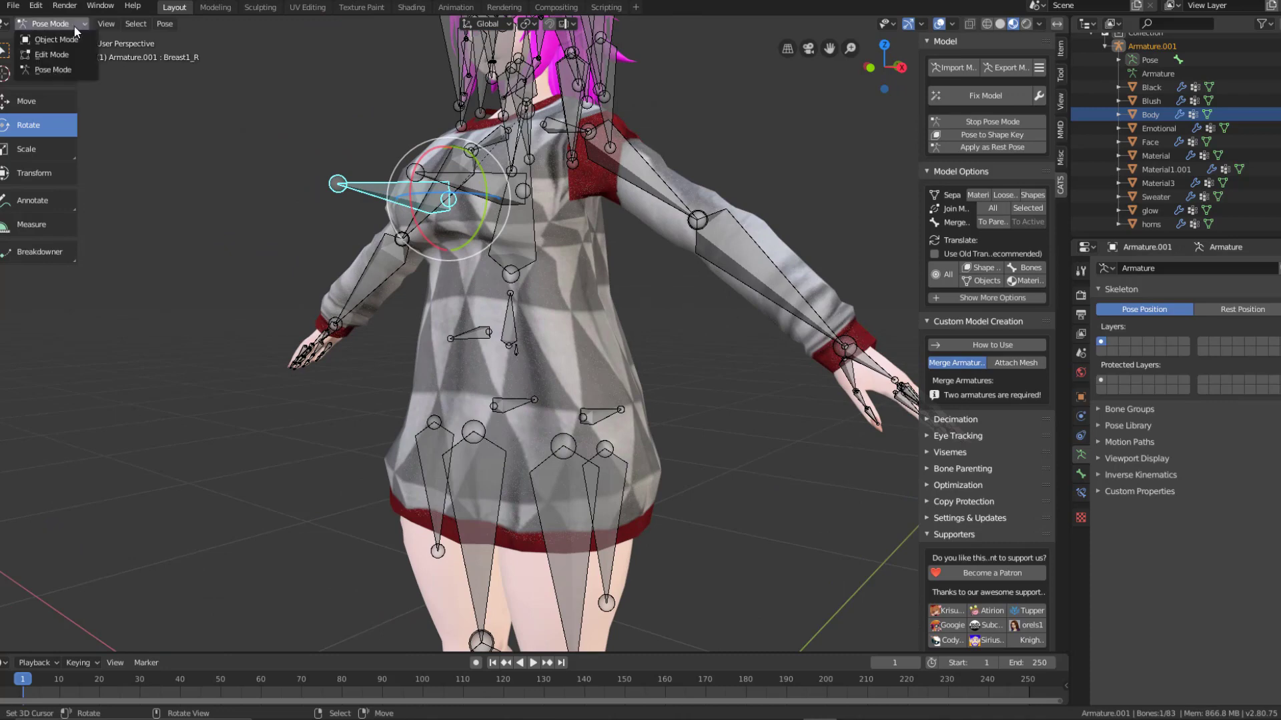
{"action": "left_click", "coordinate": [74, 38]}
{"action": "middle_click_drag", "start_coordinate": [453, 303], "coordinate": [483, 308]}
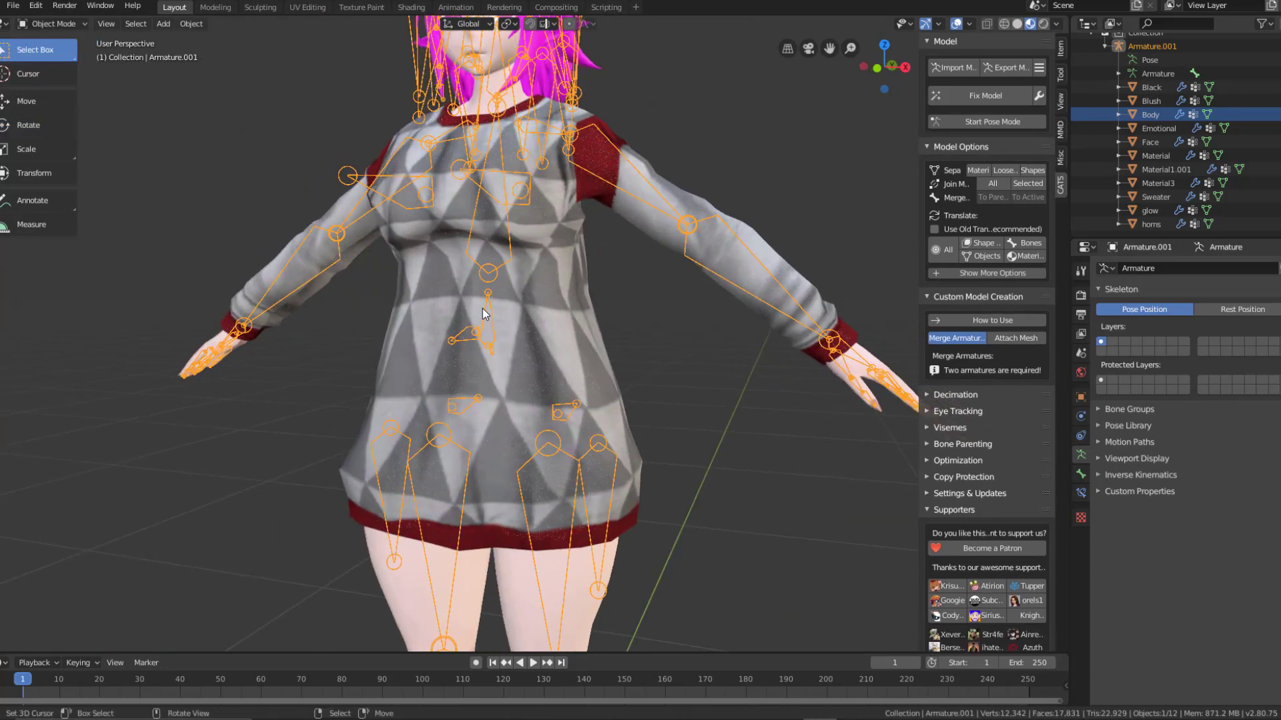
{"action": "scroll", "coordinate": [478, 383], "scroll_direction": "down", "scroll_amount": 5}
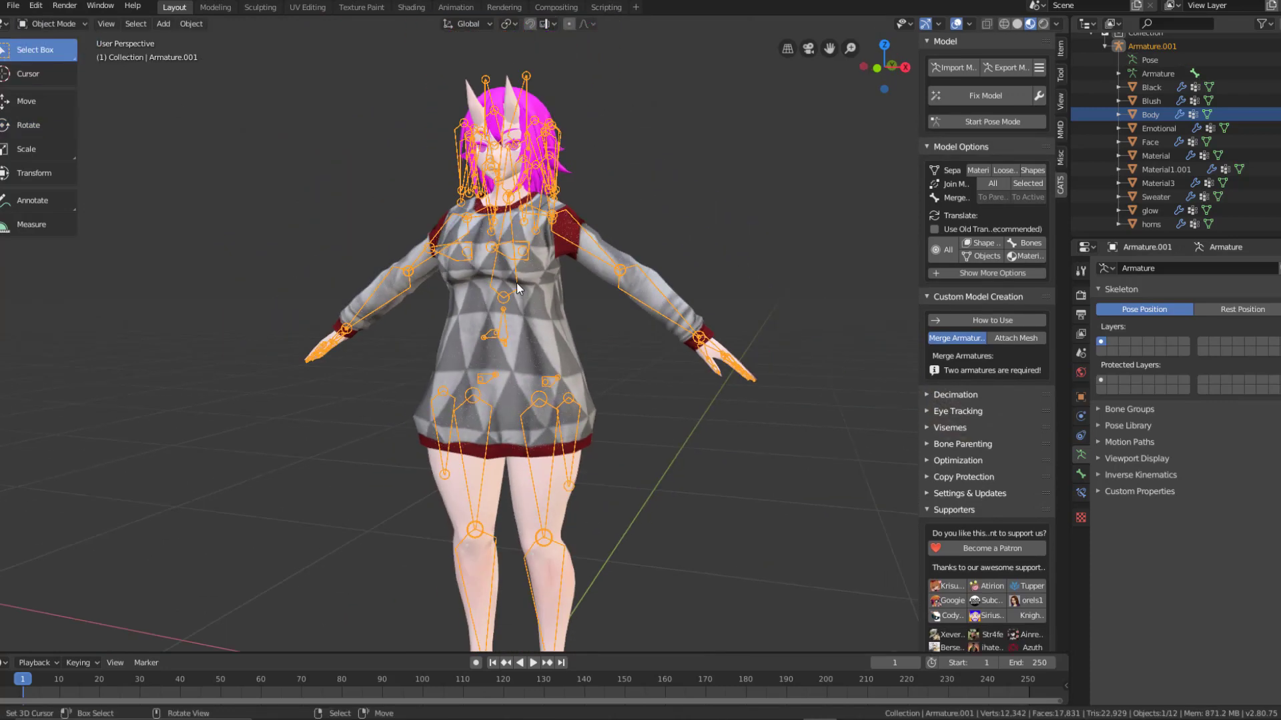
{"action": "left_click", "coordinate": [487, 299]}
{"action": "scroll", "coordinate": [487, 299], "scroll_direction": "up", "scroll_amount": 4}
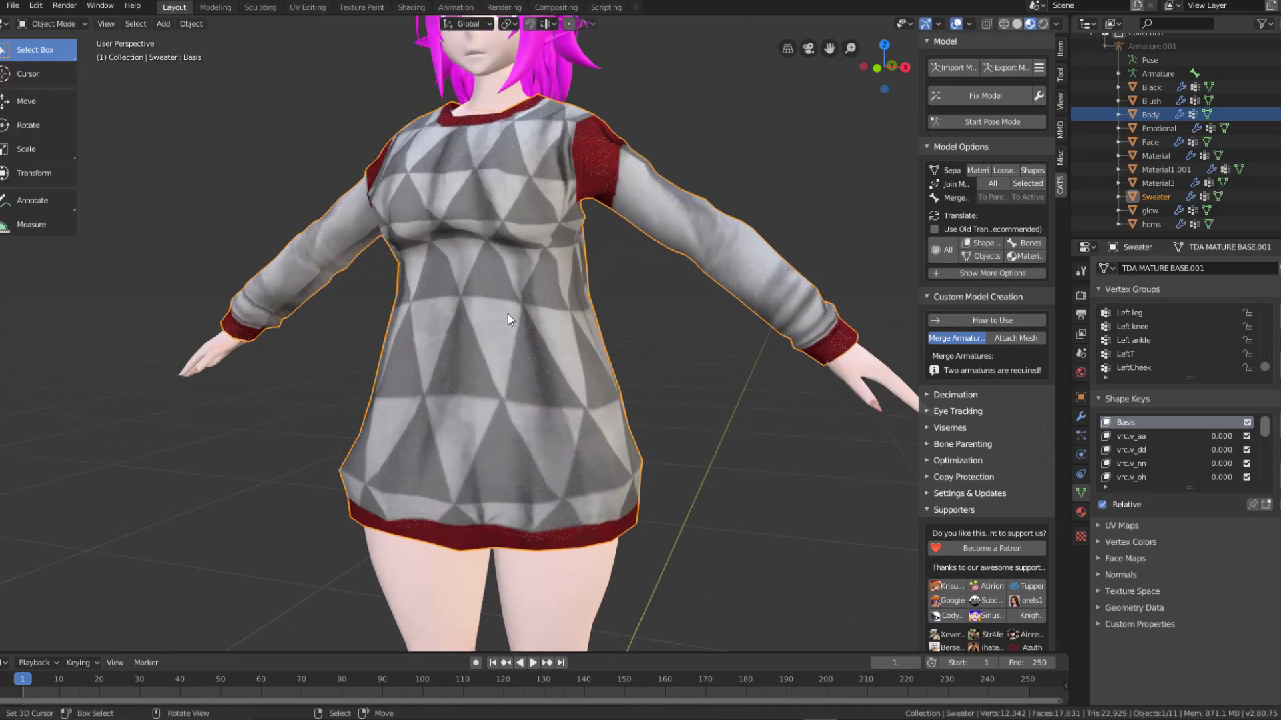
{"action": "middle_click_drag", "start_coordinate": [507, 314], "coordinate": [471, 315]}
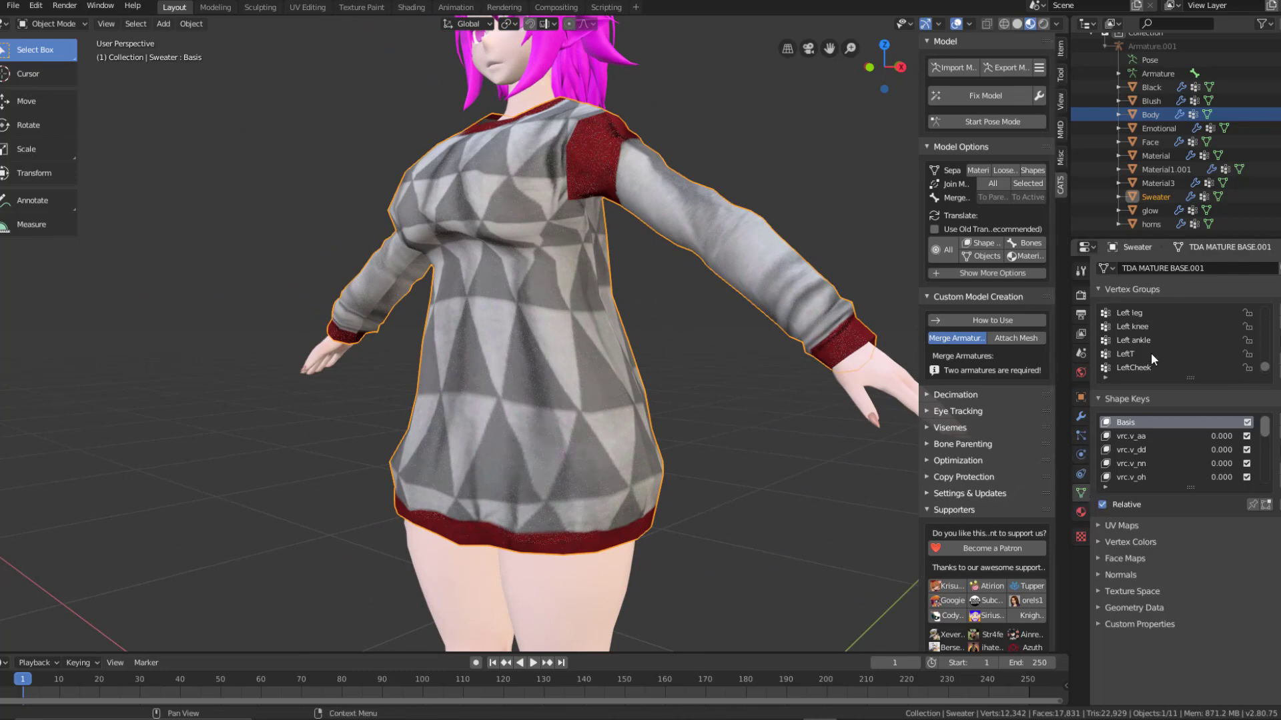
Step: Delete all vertex groups from the Sweater mesh, including IndexFinger1_L, RightCheek and the locked mmd groups
{"action": "left_click", "coordinate": [1144, 328]}
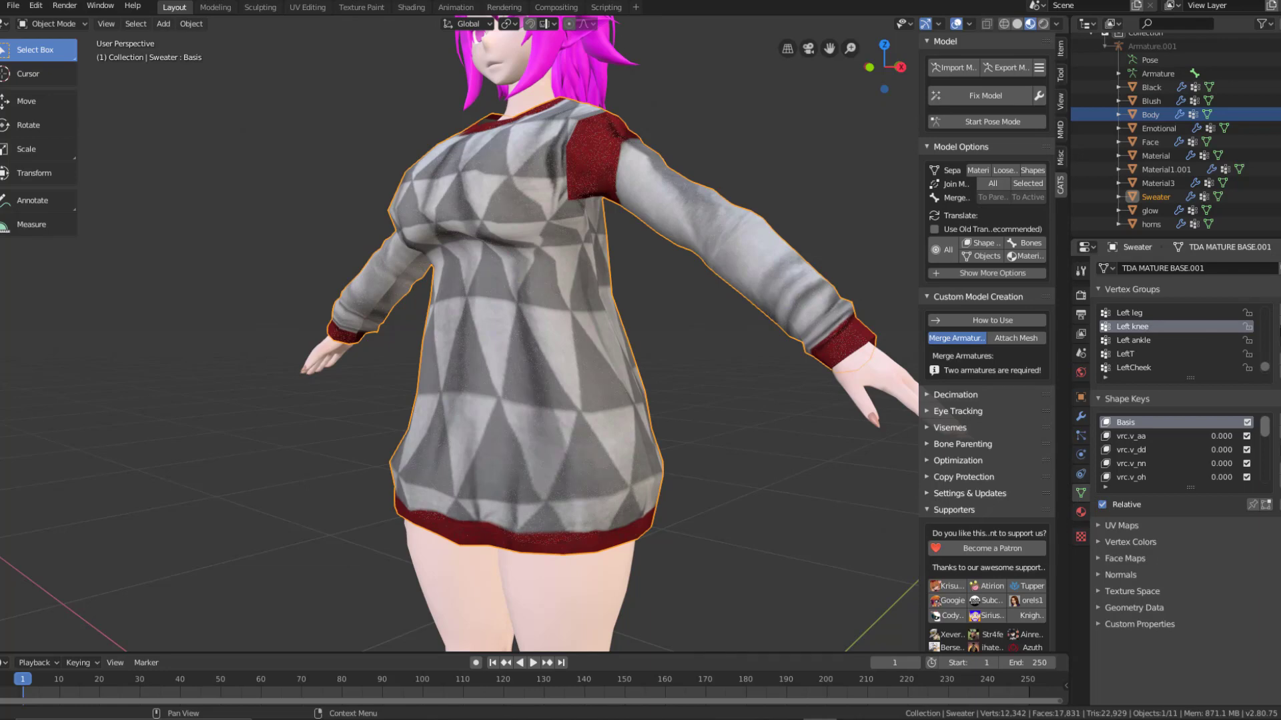
{"action": "left_click", "coordinate": [1279, 327]}
{"action": "left_click", "coordinate": [1278, 327]}
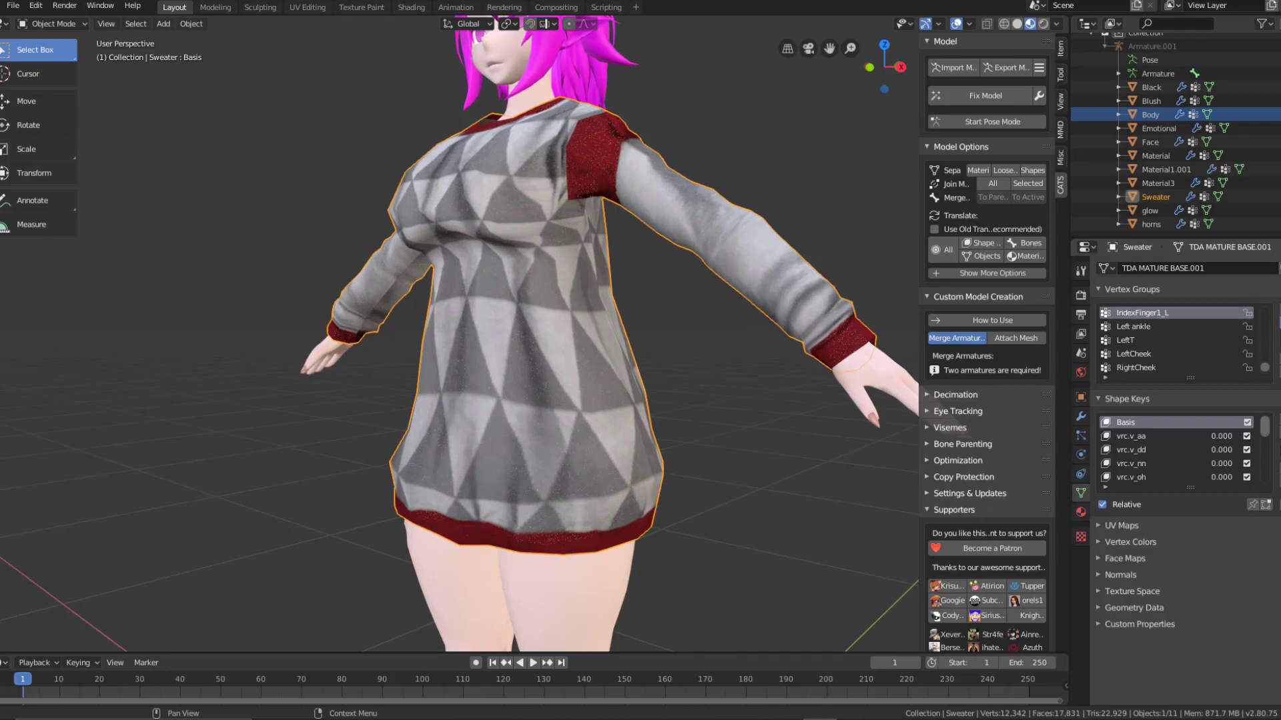
{"action": "left_click", "coordinate": [1278, 327]}
{"action": "left_click", "coordinate": [1278, 327]}
{"action": "left_click", "coordinate": [1278, 341]}
{"action": "left_click", "coordinate": [1279, 326]}
{"action": "left_click", "coordinate": [1279, 327]}
{"action": "left_click", "coordinate": [1279, 323]}
{"action": "left_click", "coordinate": [1279, 323]}
{"action": "left_click", "coordinate": [1279, 323]}
{"action": "left_click", "coordinate": [1279, 323]}
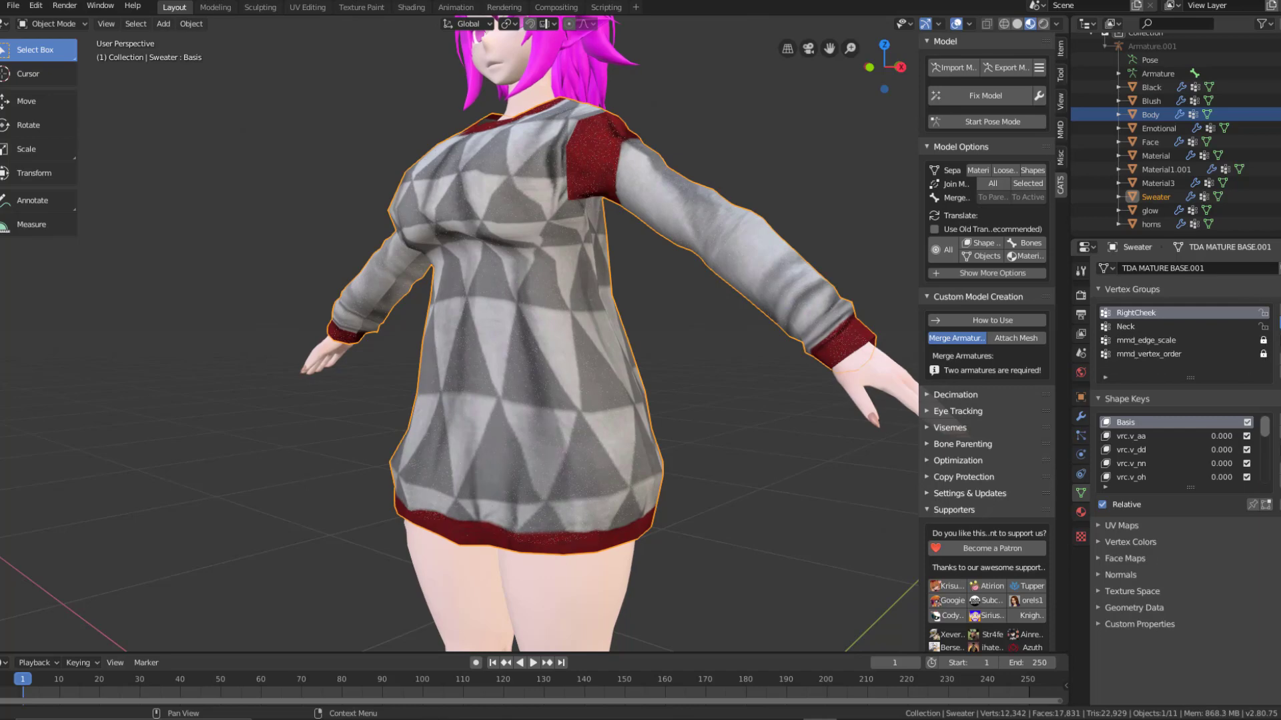
{"action": "left_click", "coordinate": [1279, 323]}
{"action": "left_click", "coordinate": [1279, 324]}
{"action": "left_click", "coordinate": [1279, 323]}
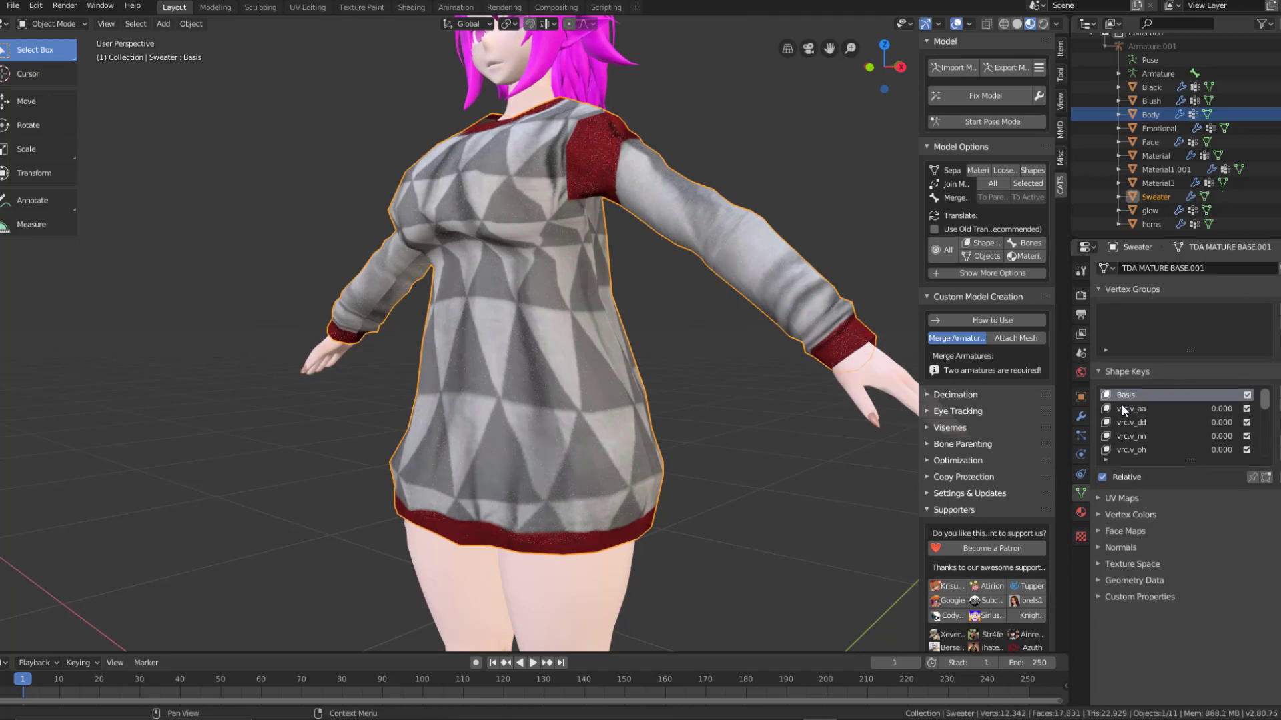
Step: Start pose mode and try rotating the Left arm bone to test whether the sweater follows, cancelling the rotation
{"action": "middle_click_drag", "start_coordinate": [674, 463], "coordinate": [697, 462]}
{"action": "scroll", "coordinate": [650, 411], "scroll_direction": "down", "scroll_amount": 1}
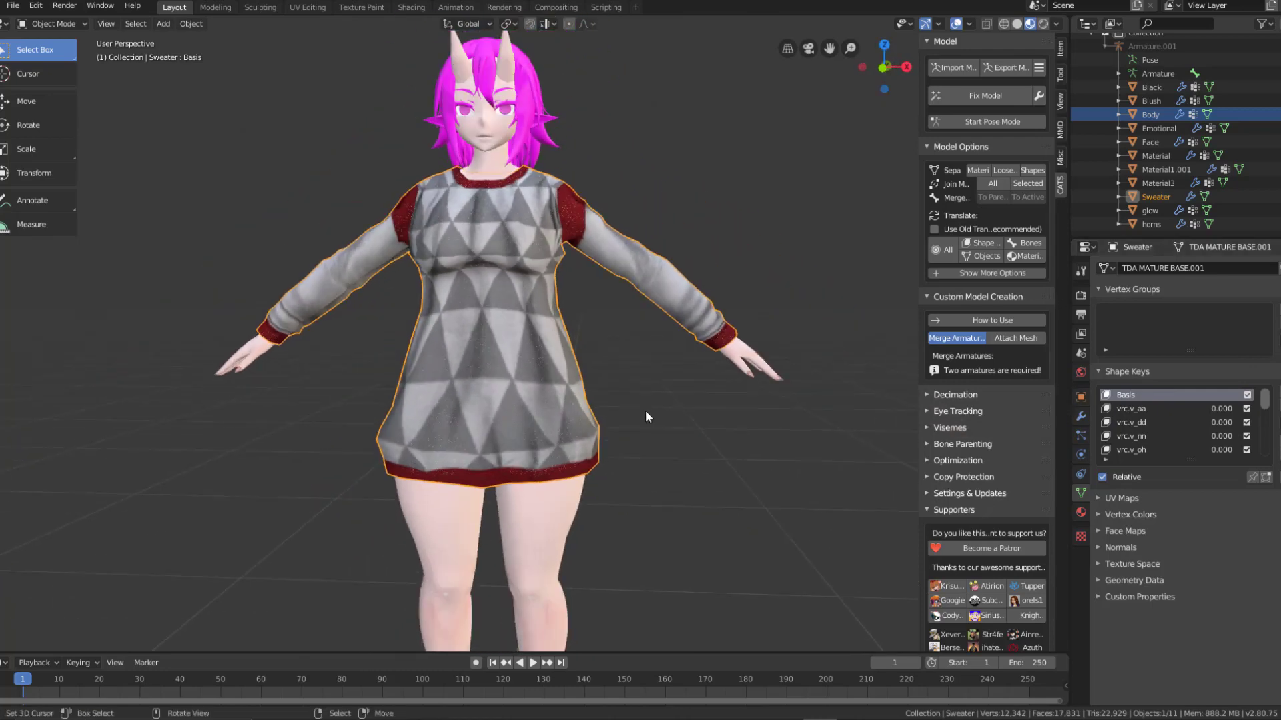
{"action": "middle_click_drag", "start_coordinate": [622, 402], "coordinate": [717, 384]}
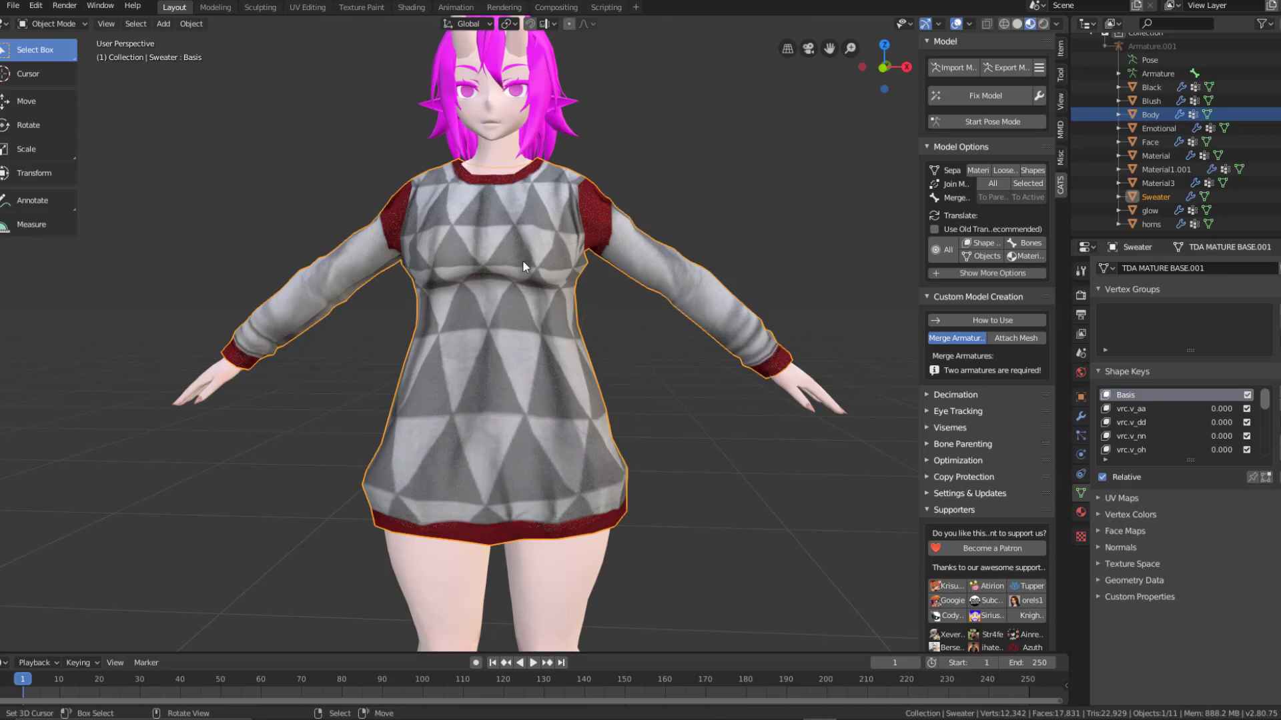
{"action": "mouse_move", "coordinate": [420, 337]}
{"action": "middle_mouse_down"}
{"action": "mouse_move", "coordinate": [567, 337]}
{"action": "mouse_move", "coordinate": [408, 338]}
{"action": "mouse_move", "coordinate": [428, 339]}
{"action": "middle_mouse_up"}
{"action": "left_click", "coordinate": [988, 120]}
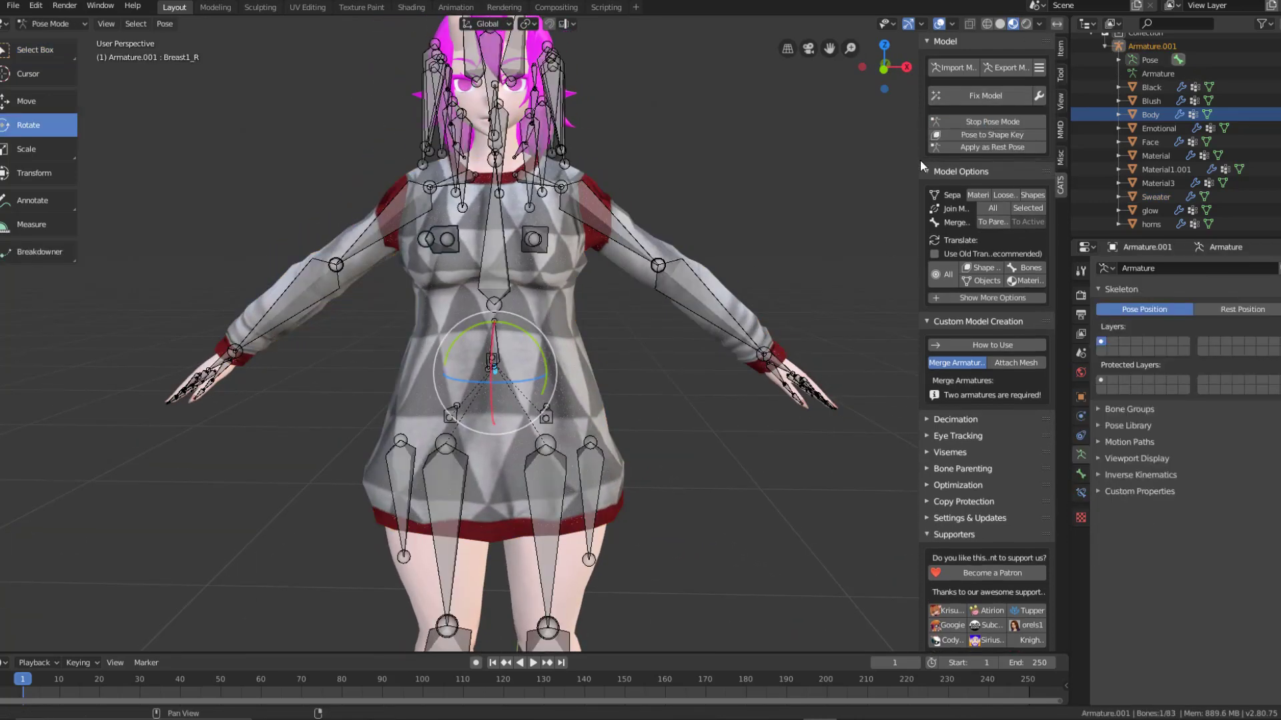
{"action": "left_click", "coordinate": [623, 246]}
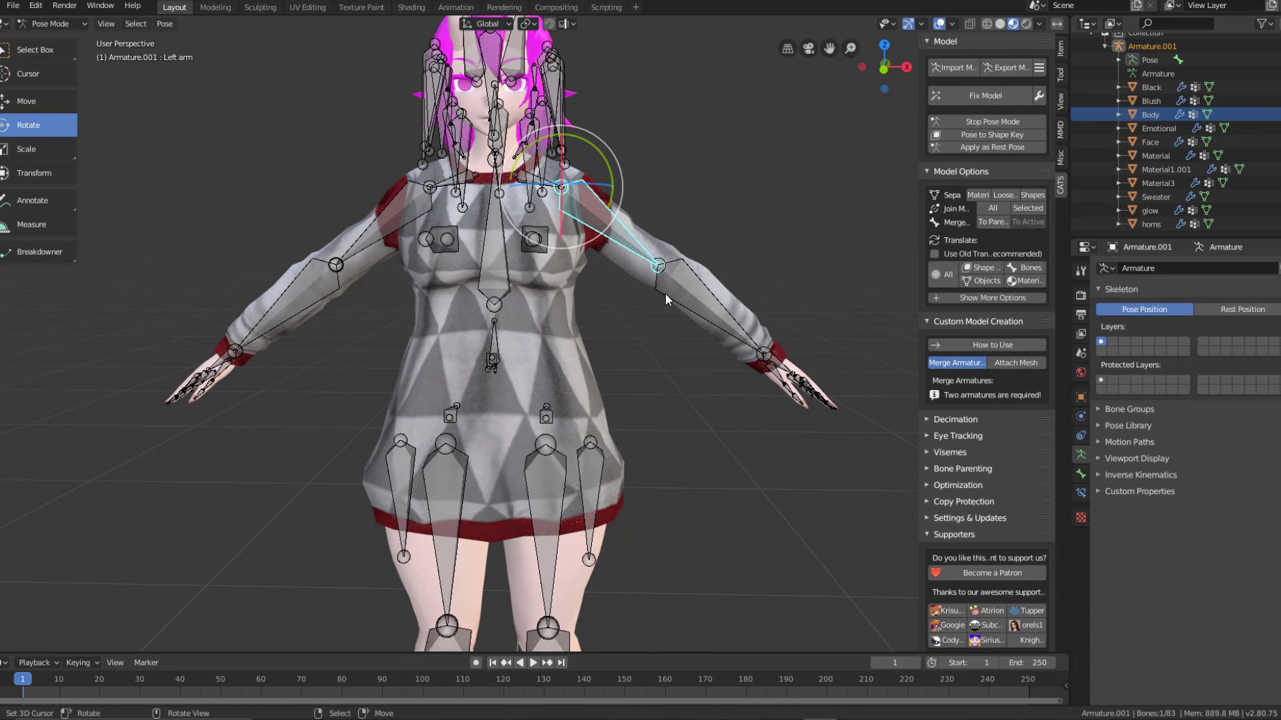
{"action": "key", "text": "r"}
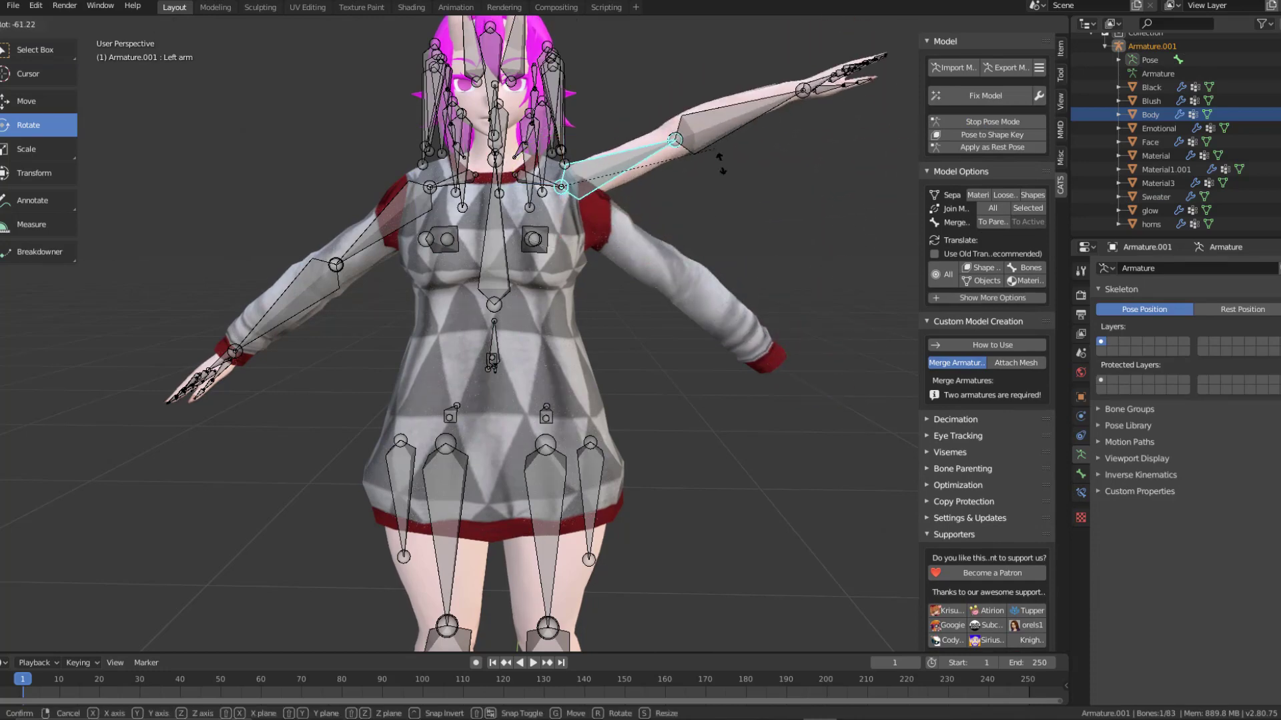
{"action": "right_click", "coordinate": [739, 269]}
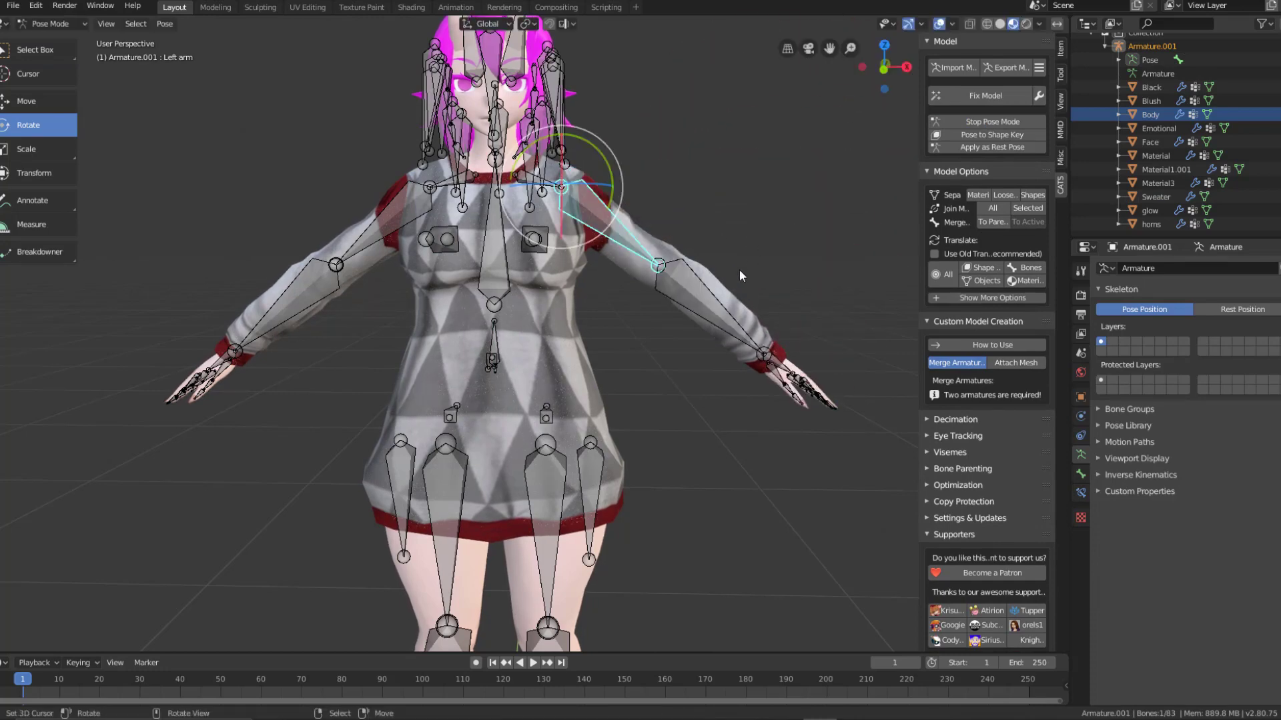
Step: Try rotating and moving the Breast1_R bone to test the sweater's chest, cancelling both transforms
{"action": "middle_click_drag", "start_coordinate": [739, 270], "coordinate": [602, 286]}
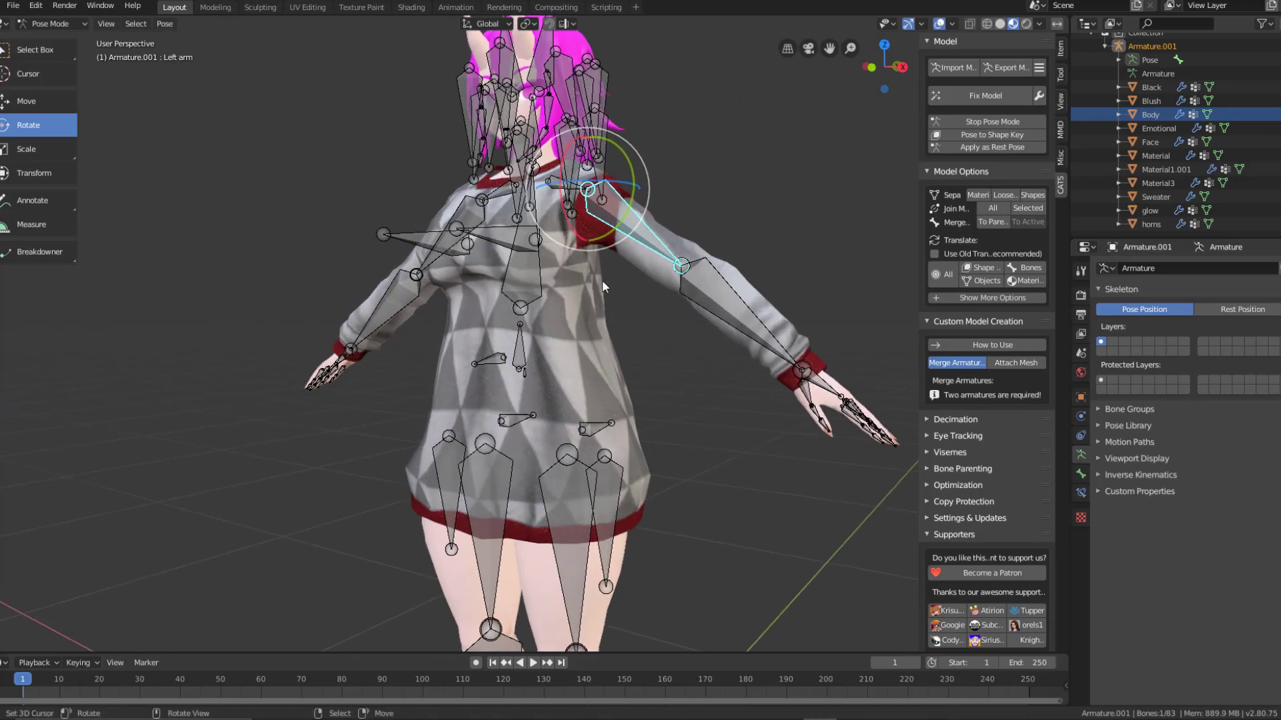
{"action": "left_click", "coordinate": [452, 250]}
{"action": "key", "text": "r"}
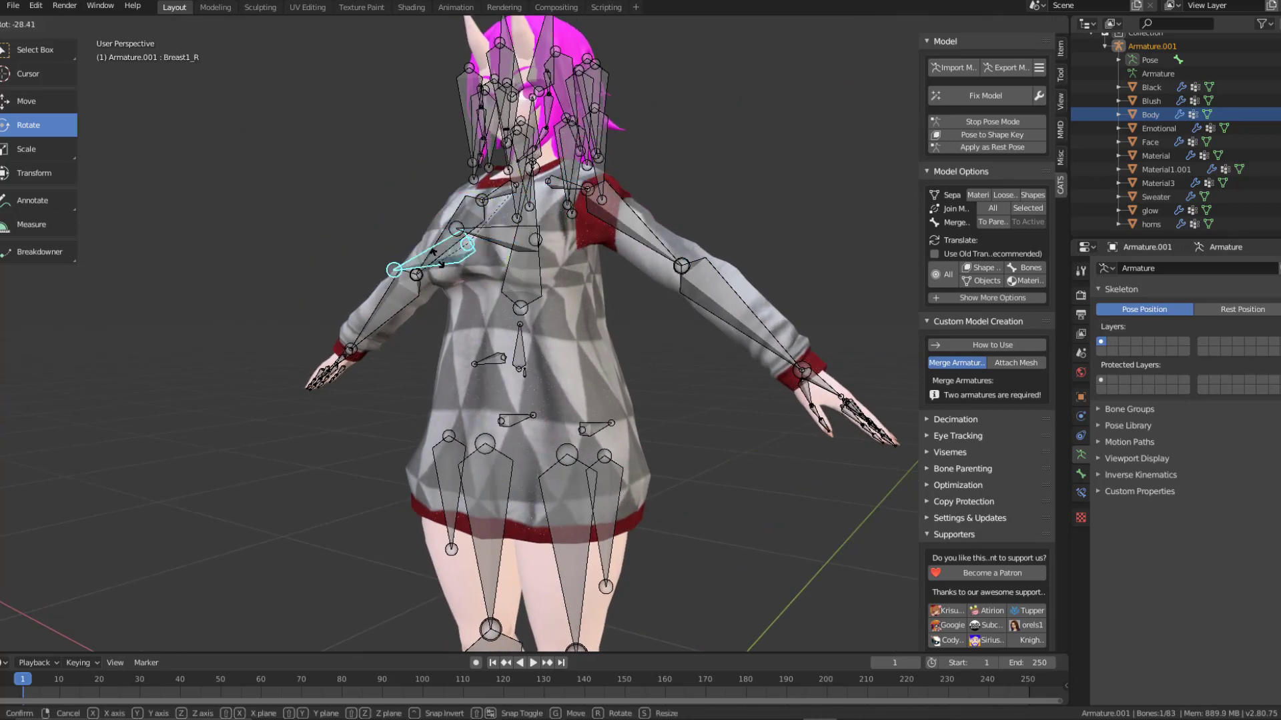
{"action": "right_click", "coordinate": [432, 250]}
{"action": "key", "text": "g"}
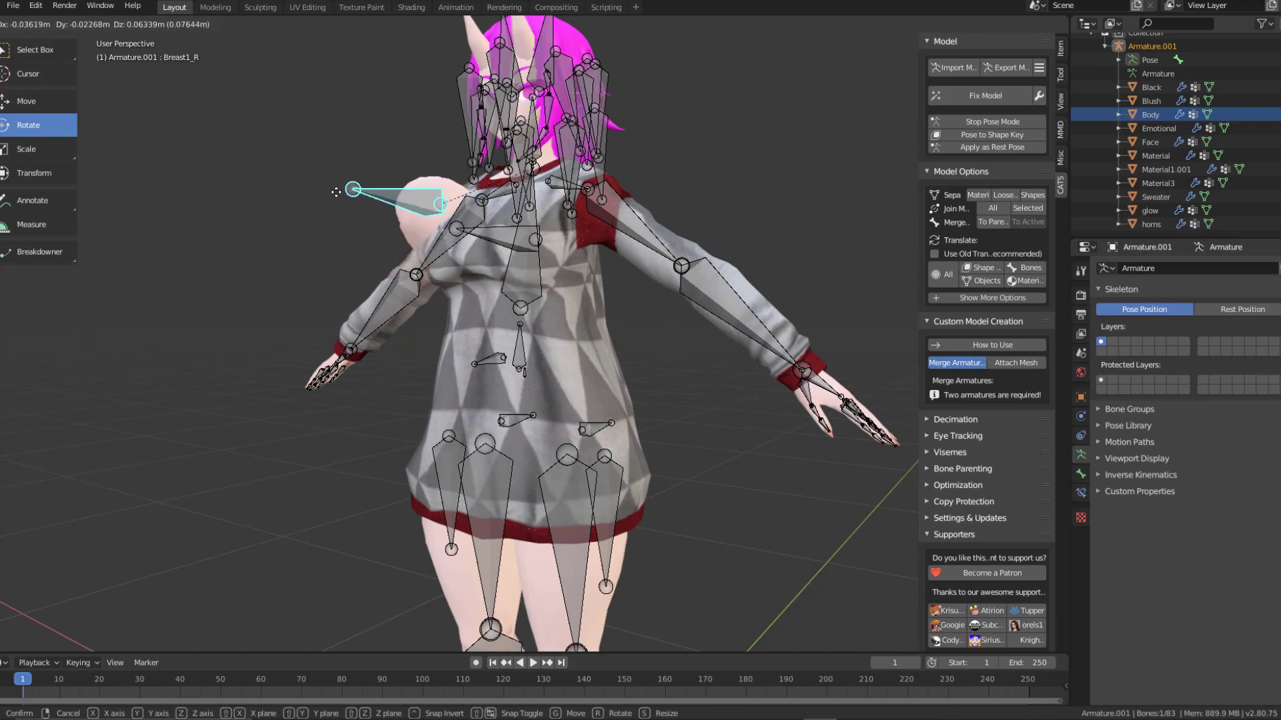
{"action": "right_click", "coordinate": [335, 192]}
Step: Try moving the RightT thigh bone and the Belly bone to test the sweater, cancelling each move
{"action": "left_click", "coordinate": [434, 491]}
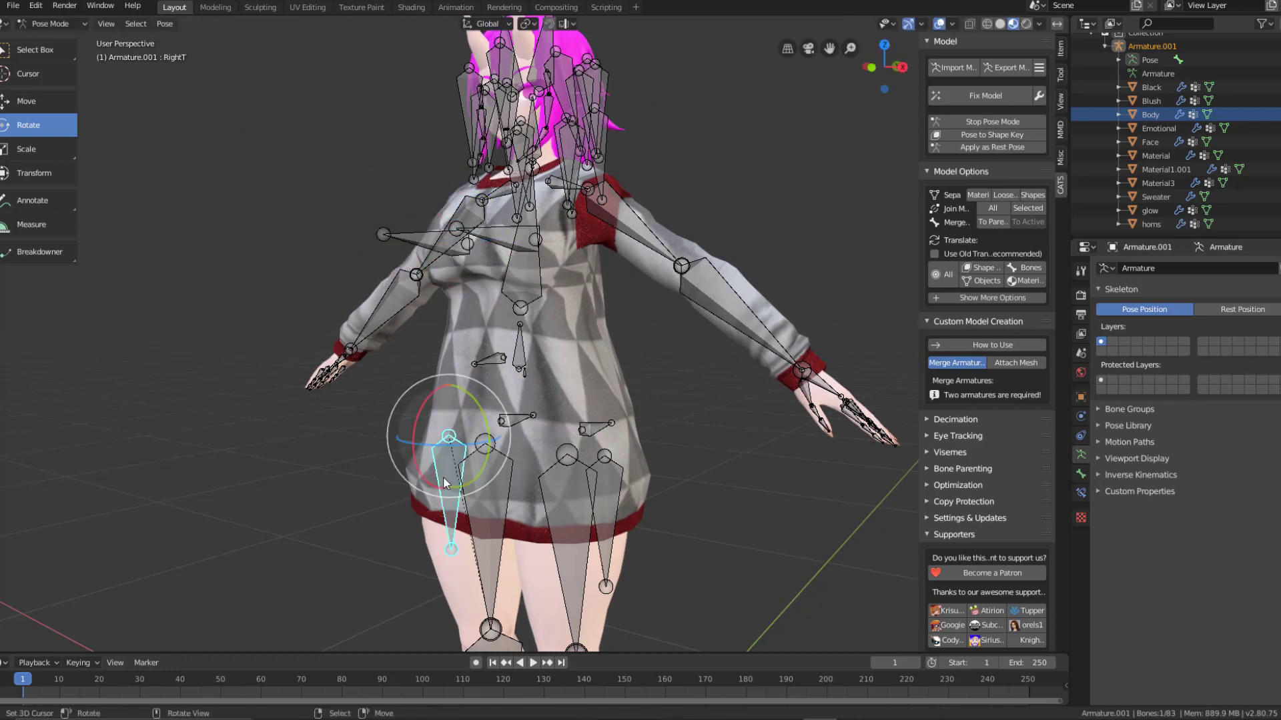
{"action": "key", "text": "g"}
{"action": "right_click", "coordinate": [292, 419]}
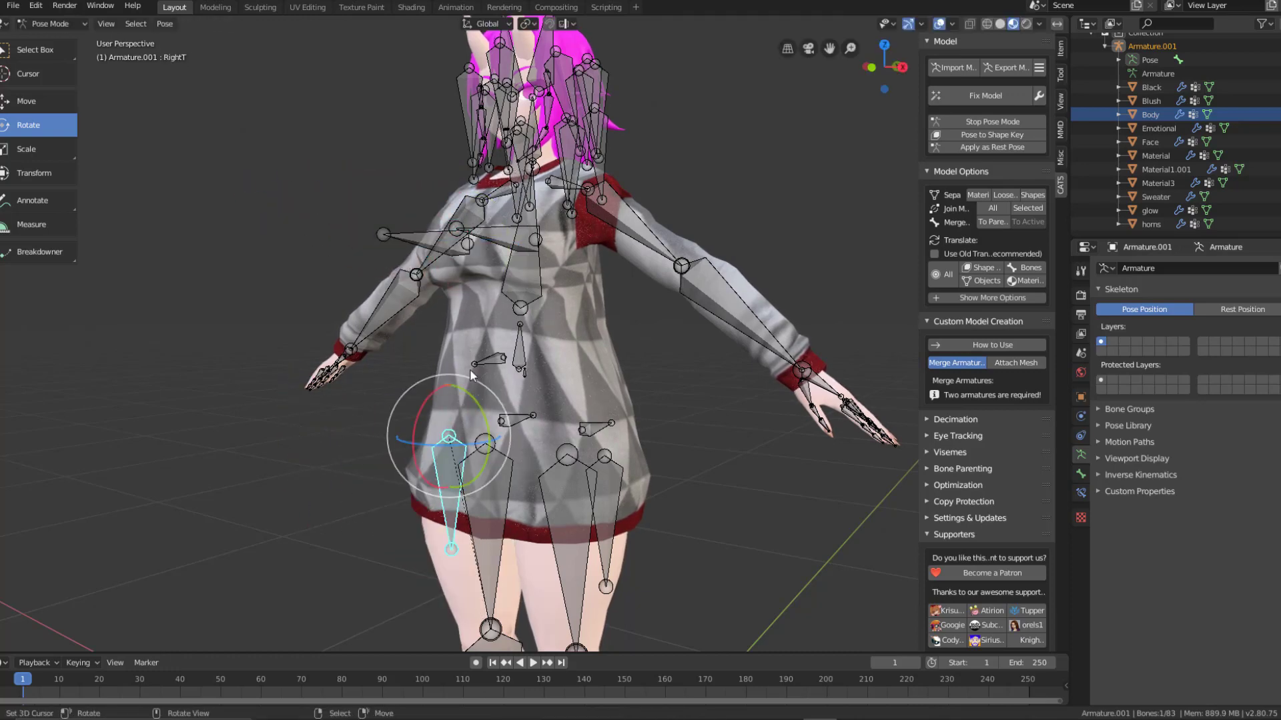
{"action": "left_click", "coordinate": [519, 344]}
{"action": "key", "text": "g"}
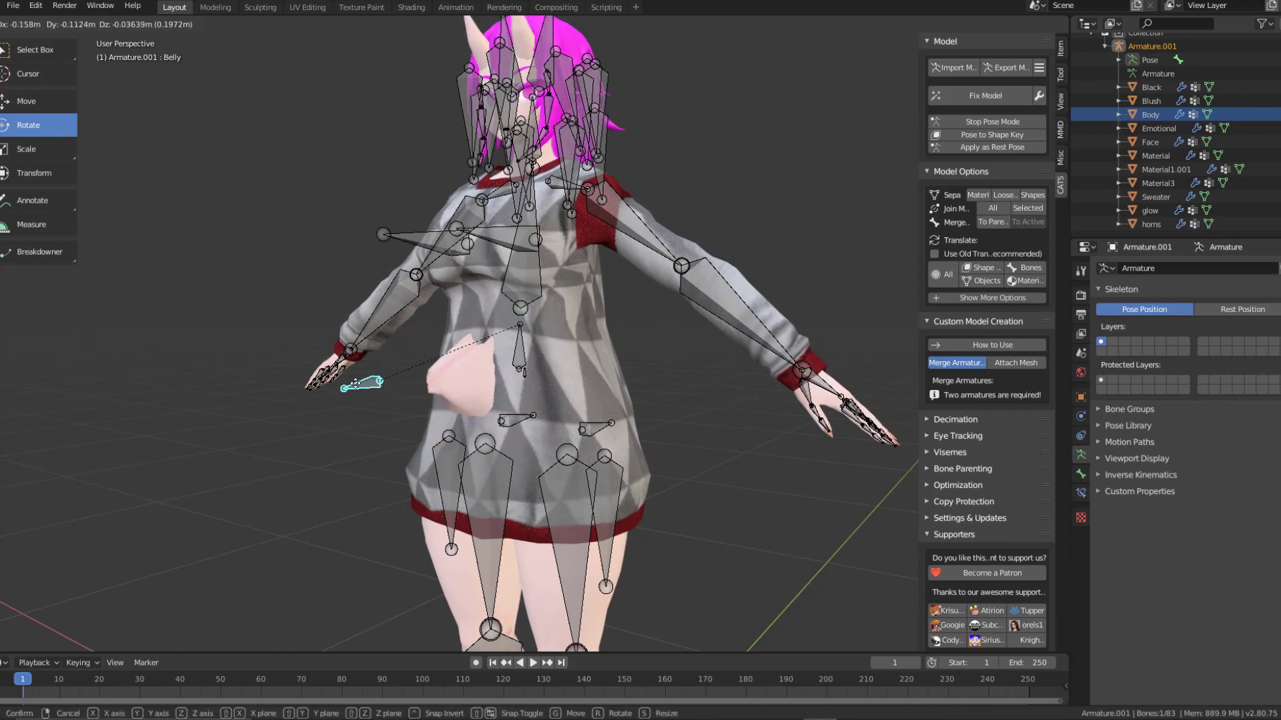
{"action": "right_click", "coordinate": [344, 413]}
{"action": "scroll", "coordinate": [578, 427], "scroll_direction": "up", "scroll_amount": 2}
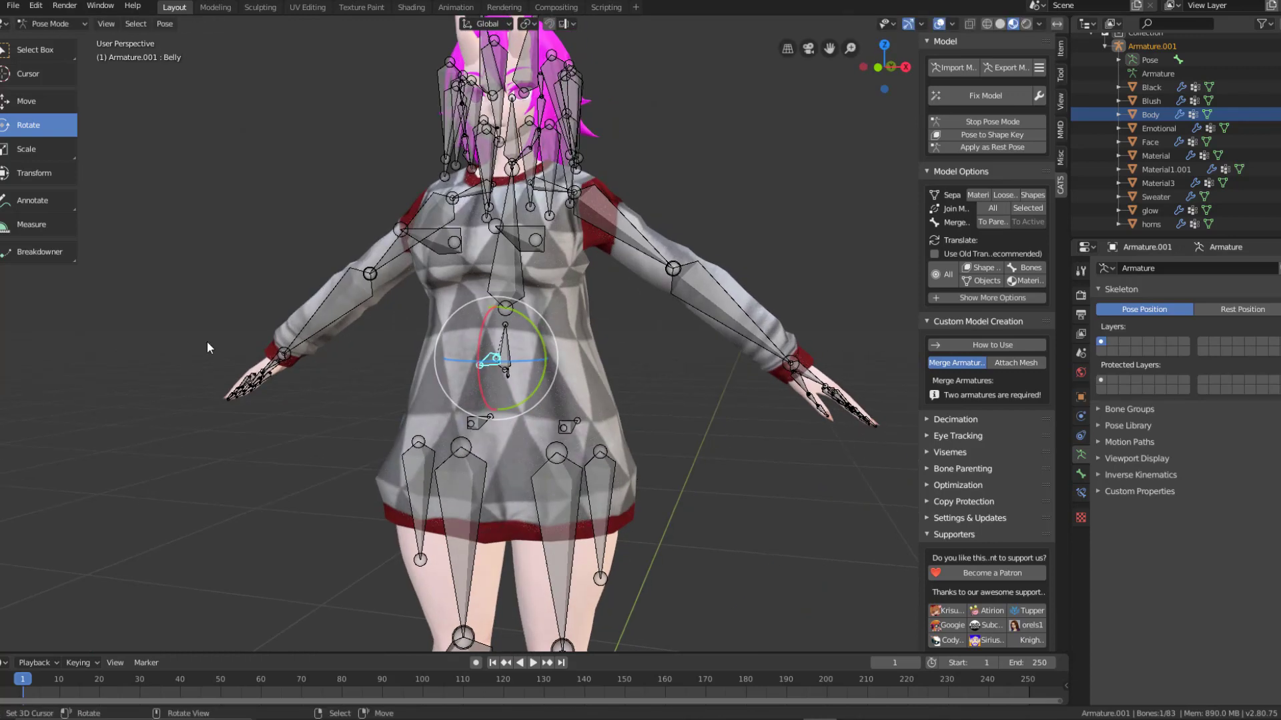
Step: Stop pose mode and add a Data Transfer modifier to the Sweater mesh
{"action": "left_click", "coordinate": [981, 122]}
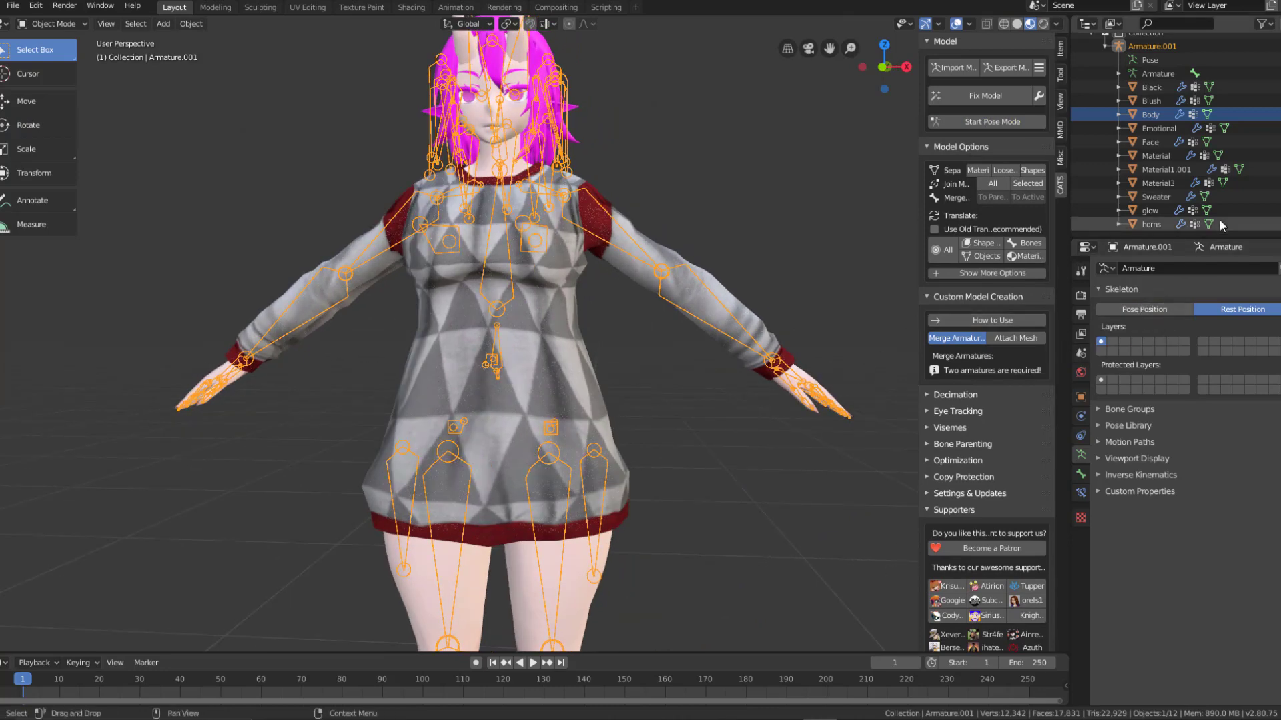
{"action": "left_click", "coordinate": [1153, 197]}
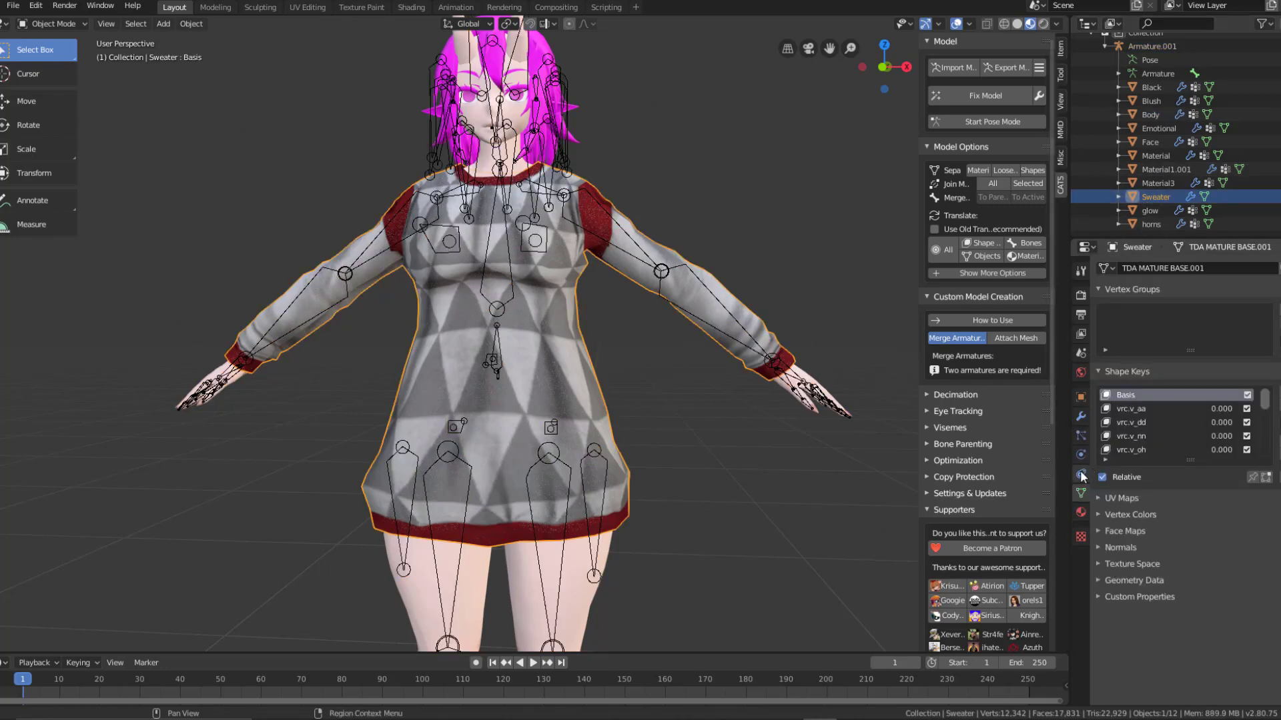
{"action": "left_click", "coordinate": [1081, 417]}
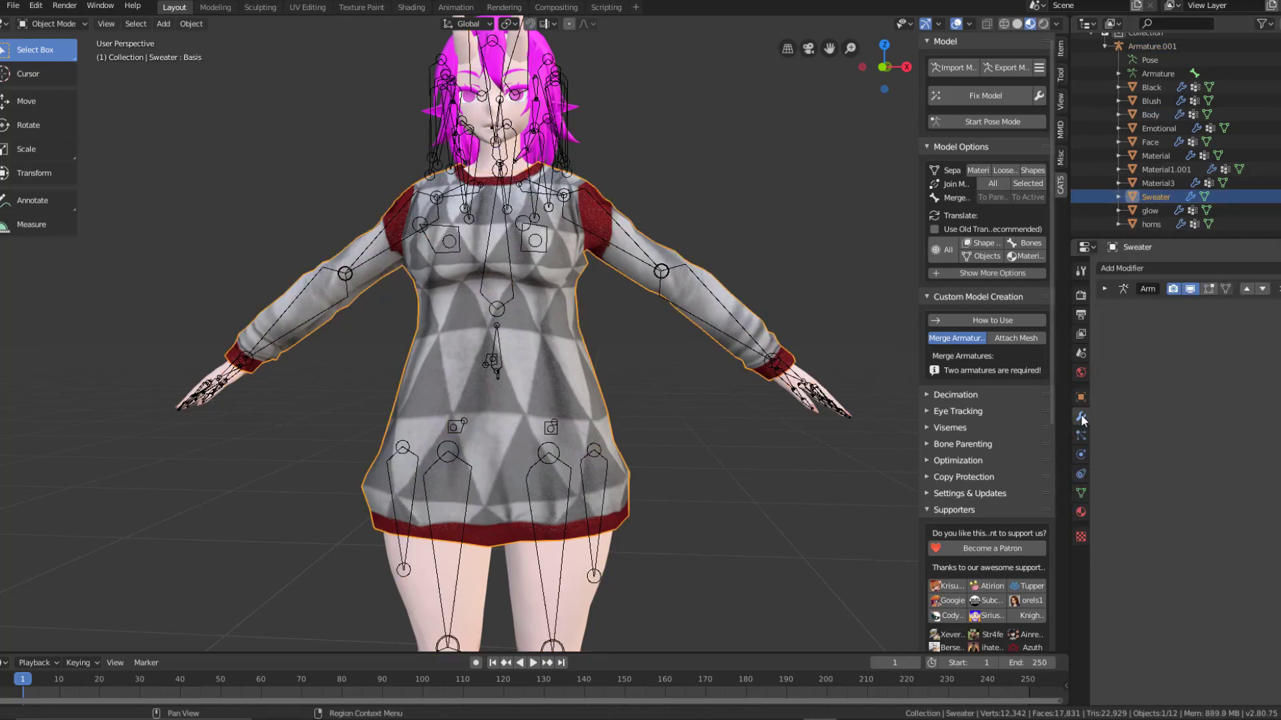
{"action": "left_click", "coordinate": [1154, 268]}
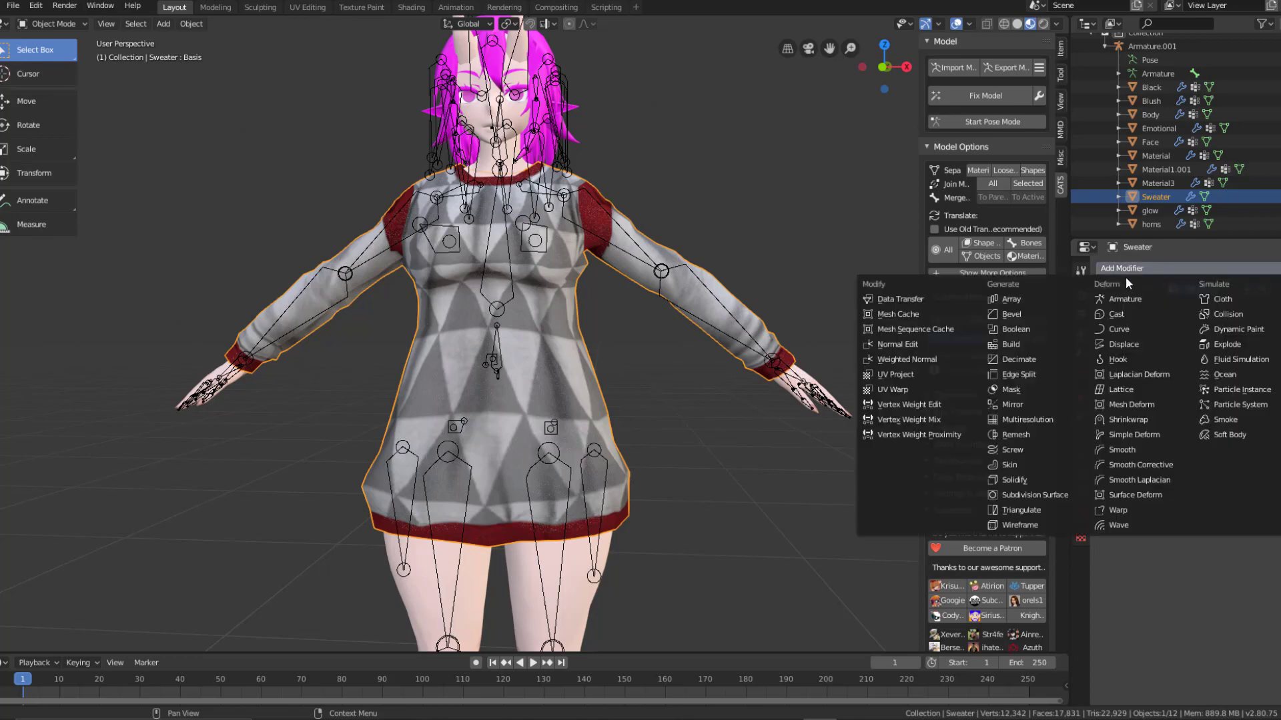
{"action": "left_click", "coordinate": [922, 297]}
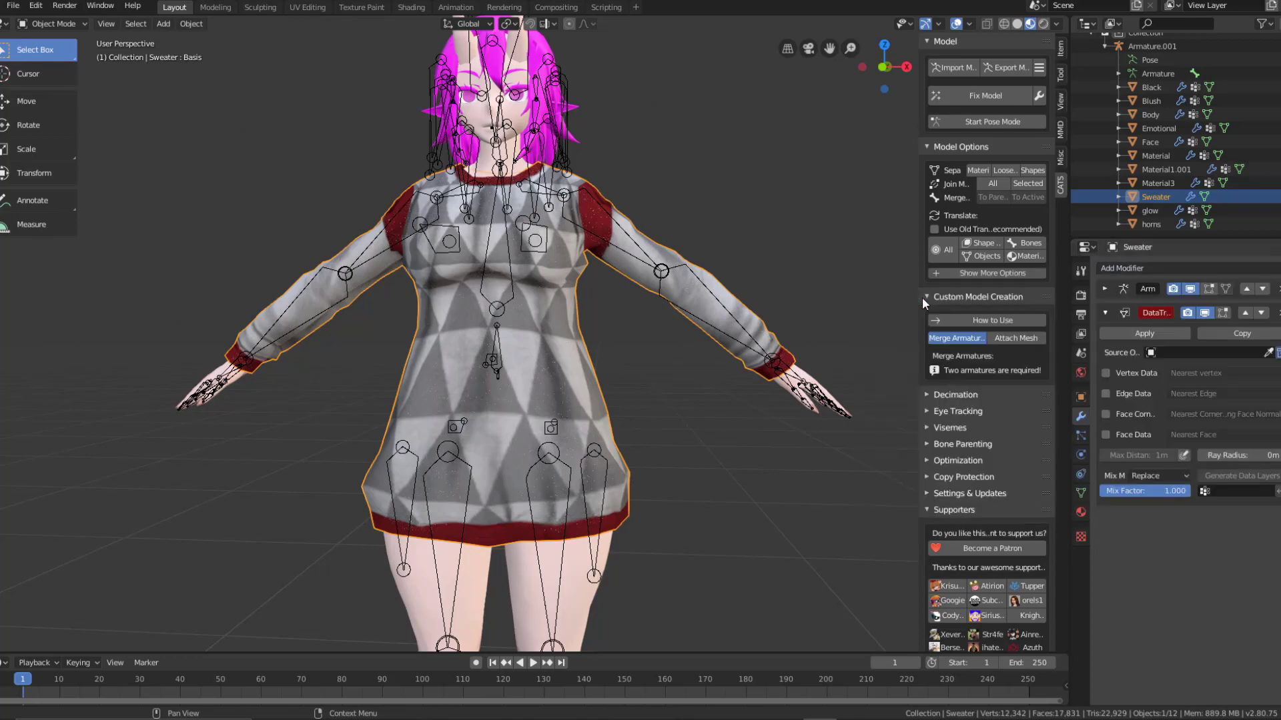
{"action": "middle_click_drag", "start_coordinate": [654, 441], "coordinate": [731, 440]}
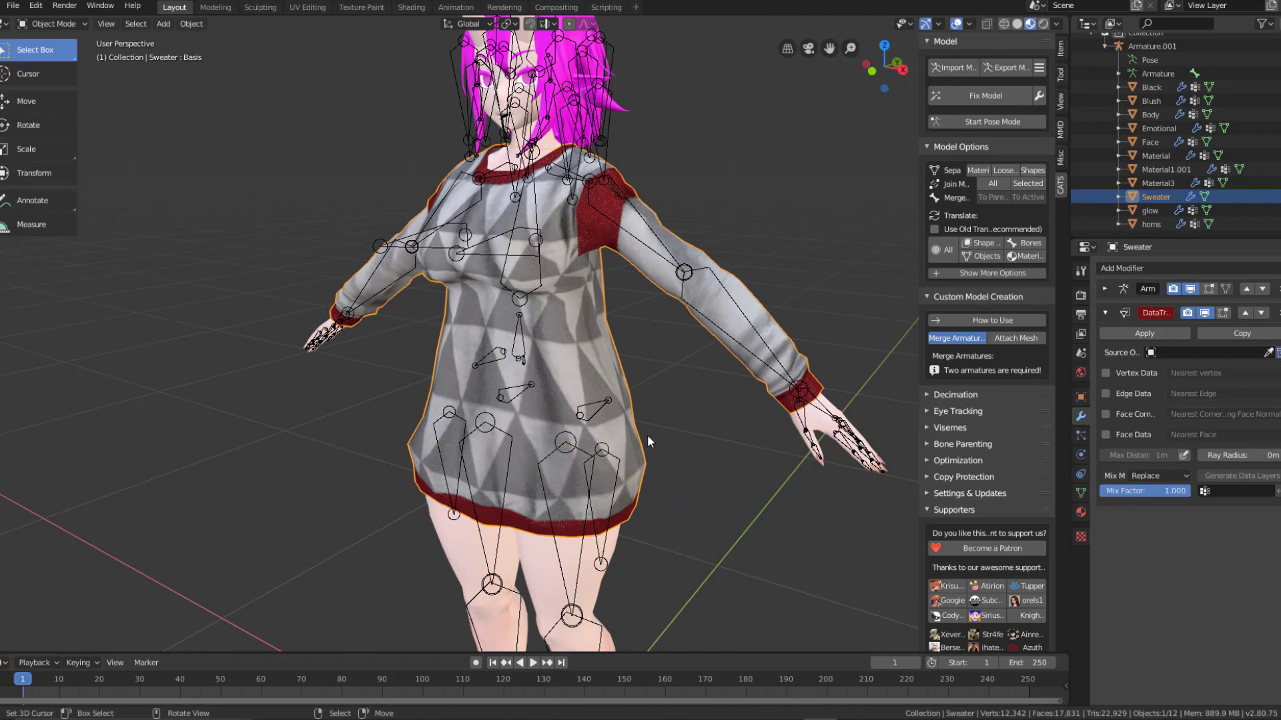
{"action": "middle_click_drag", "start_coordinate": [702, 455], "coordinate": [718, 479]}
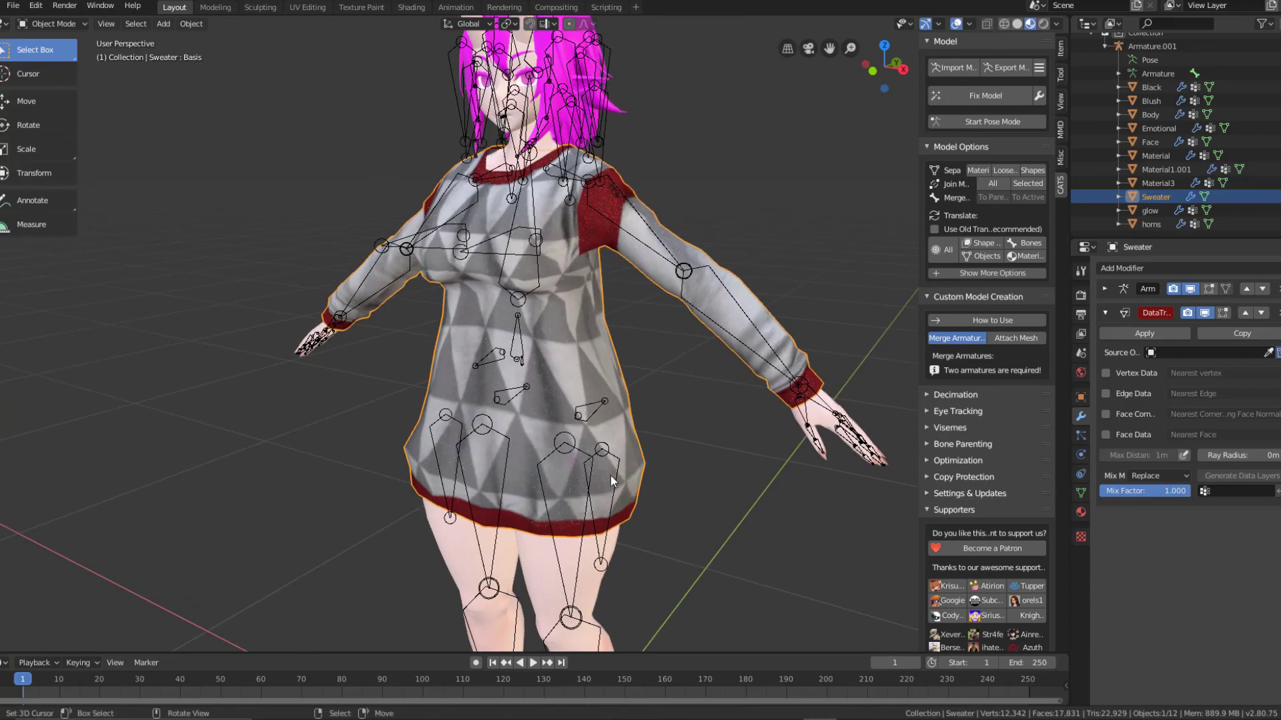
Step: Set the Data Transfer source to Body and enable Vertex Data with Vertex Groups
{"action": "left_click", "coordinate": [1164, 354]}
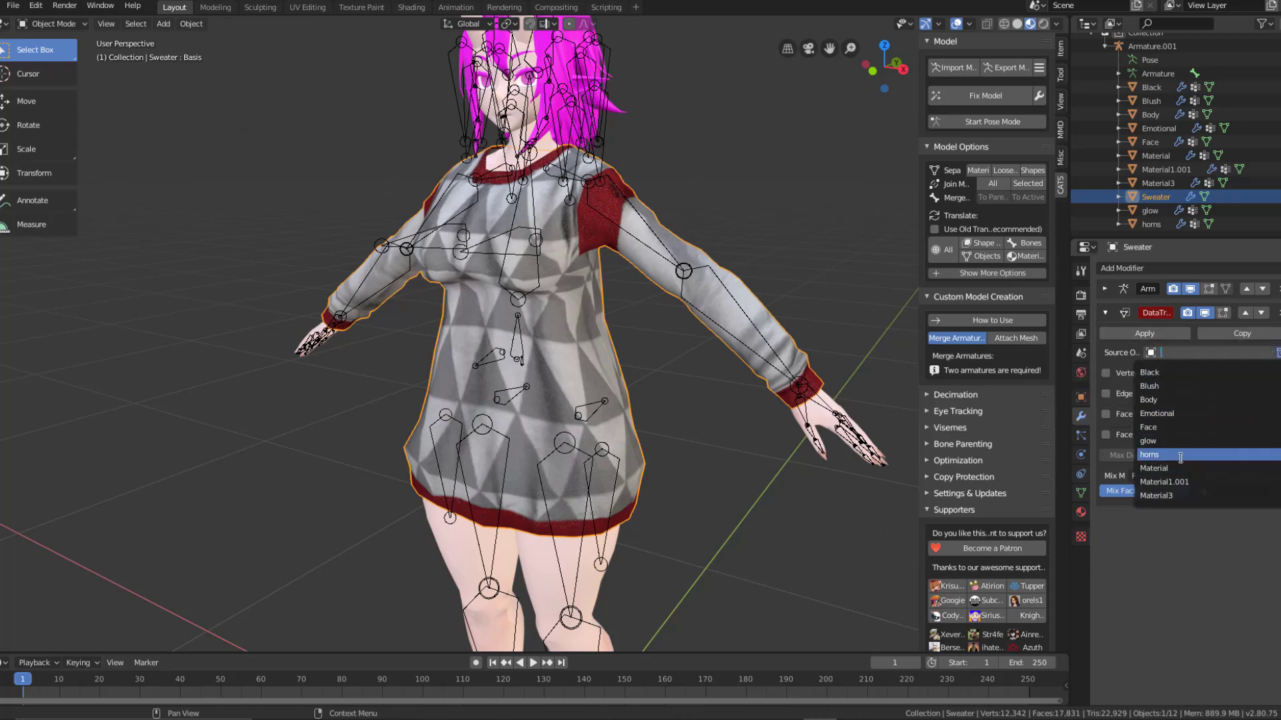
{"action": "left_click", "coordinate": [1158, 400]}
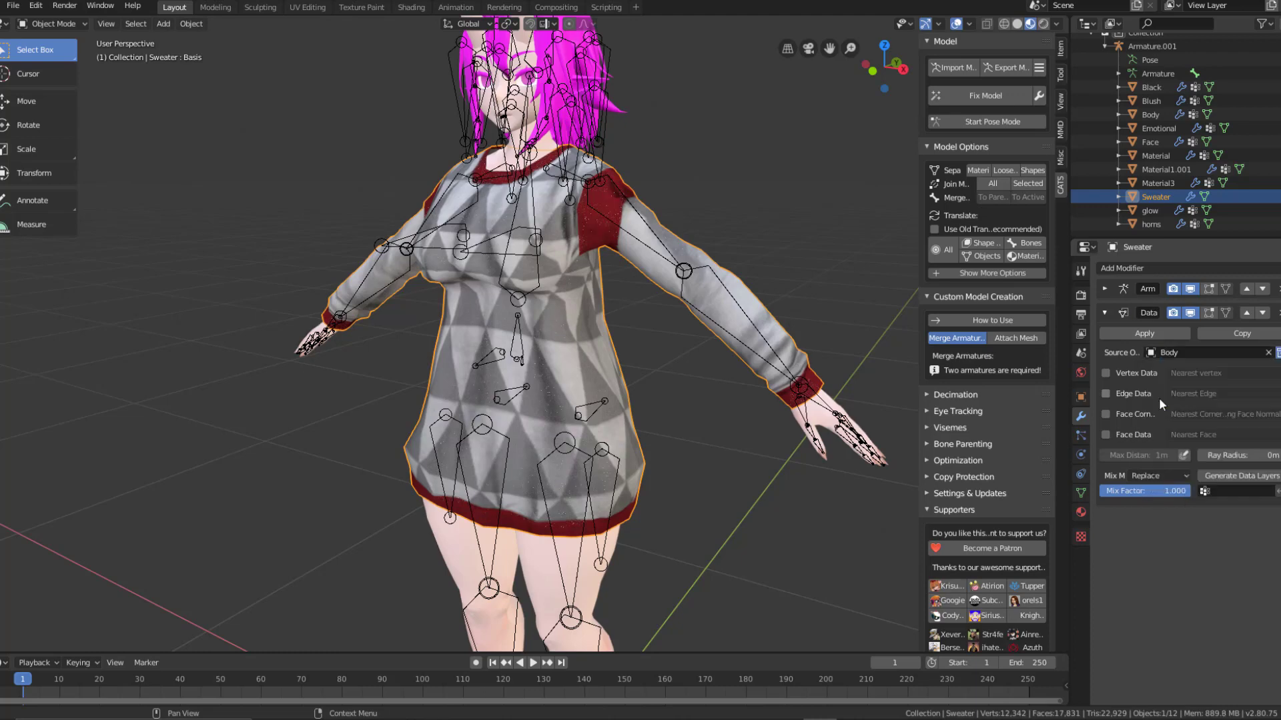
{"action": "left_click", "coordinate": [1106, 374]}
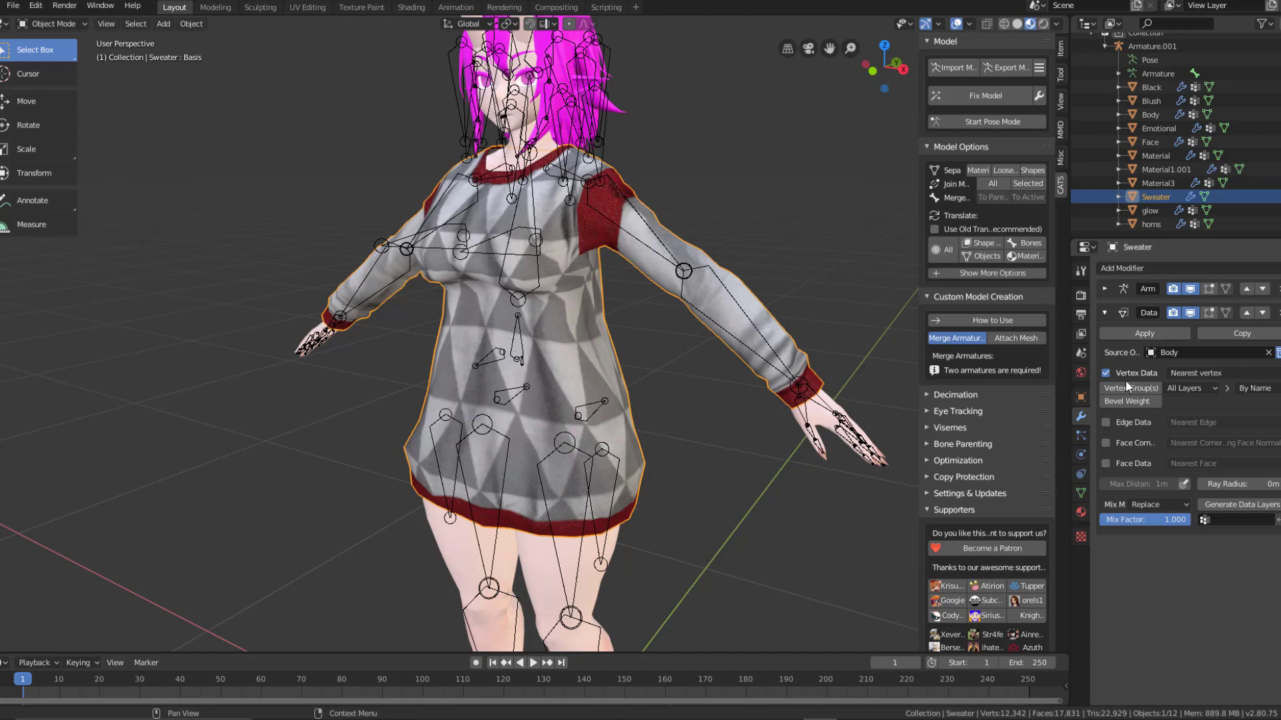
{"action": "left_click", "coordinate": [1126, 388]}
Step: Generate the data layers for the Sweater's Data Transfer modifier and check its vertex group list without choosing a group
{"action": "left_click", "coordinate": [1225, 519]}
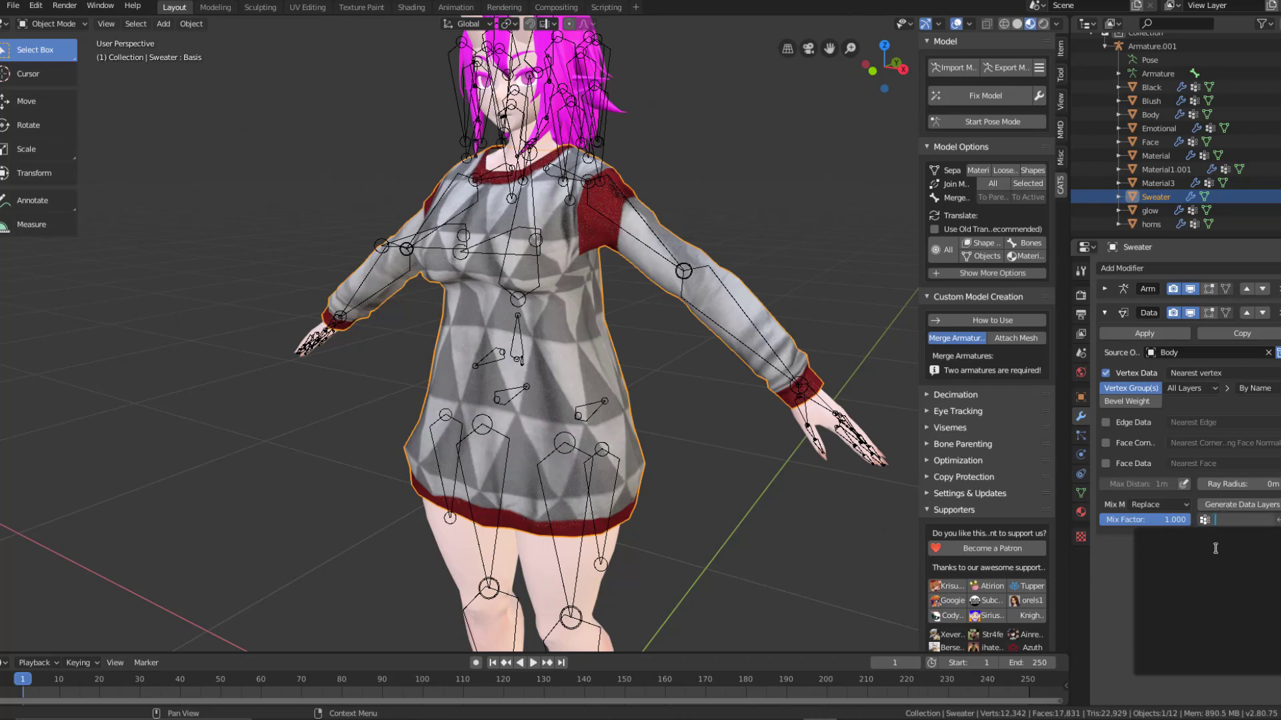
{"action": "left_click", "coordinate": [1118, 606]}
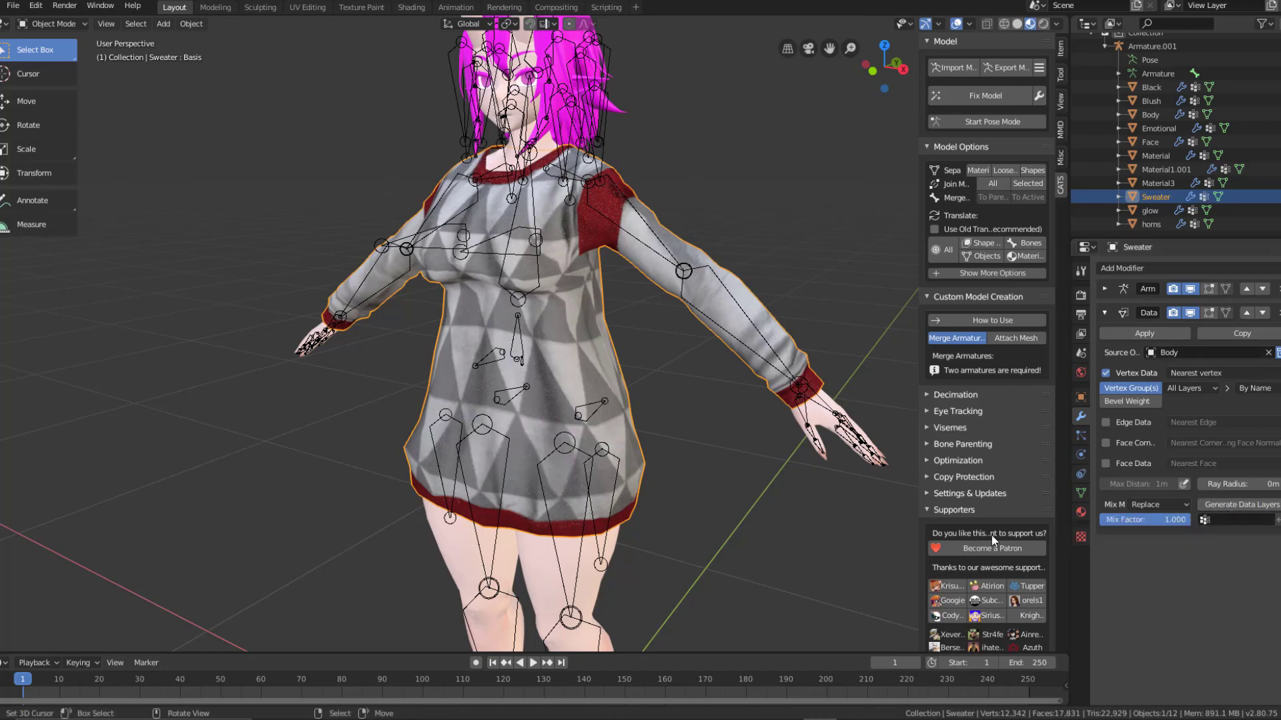
{"action": "left_click", "coordinate": [1258, 527]}
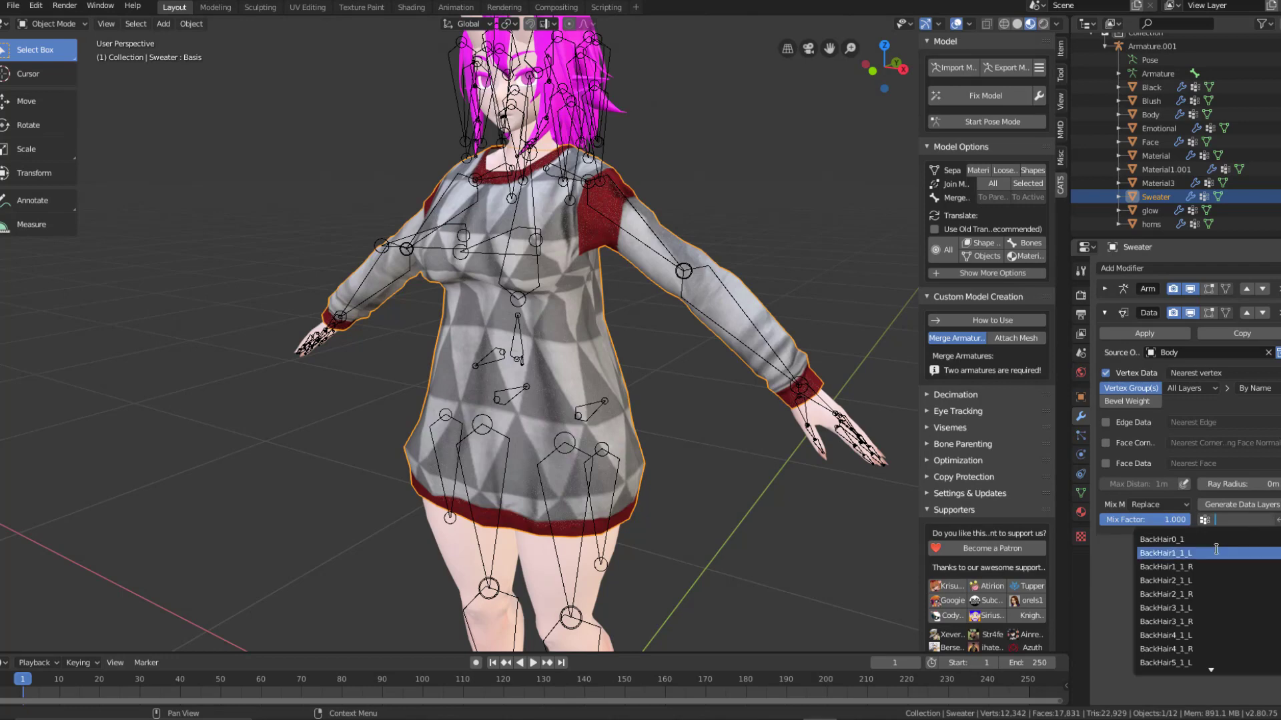
{"action": "scroll", "coordinate": [1204, 583], "scroll_direction": "down", "scroll_amount": 4}
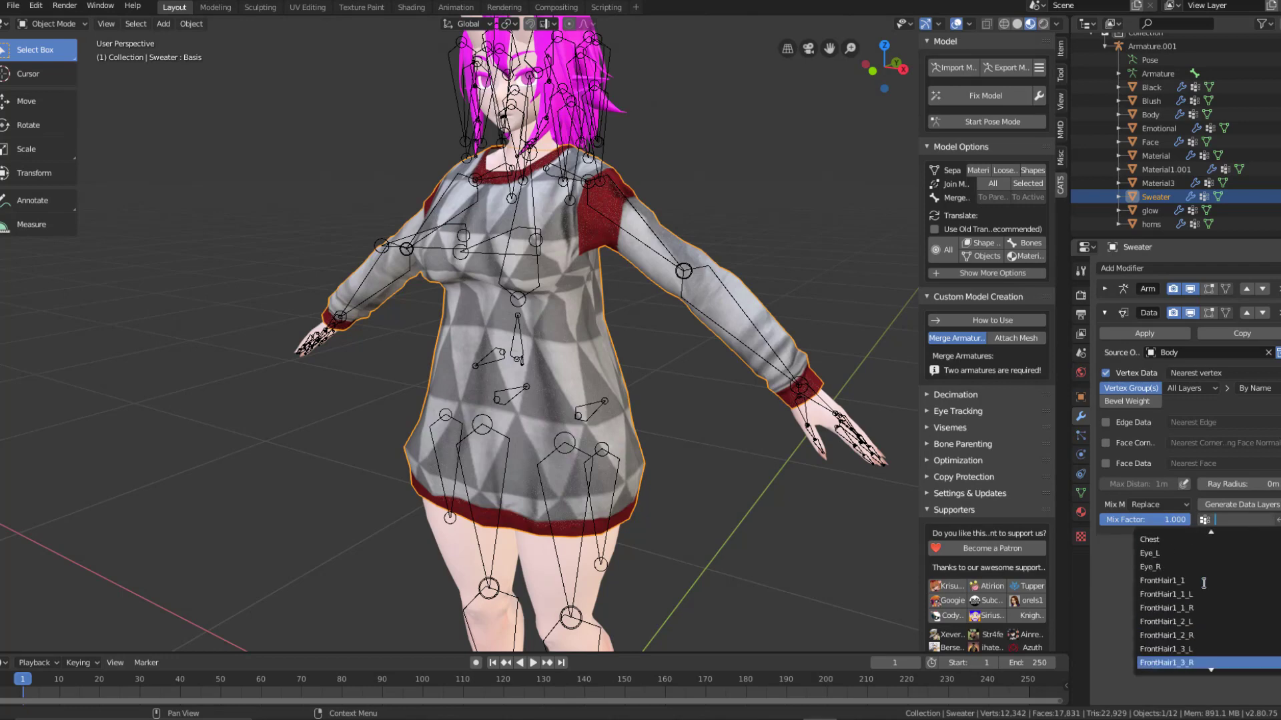
{"action": "scroll", "coordinate": [1204, 583], "scroll_direction": "down", "scroll_amount": 17}
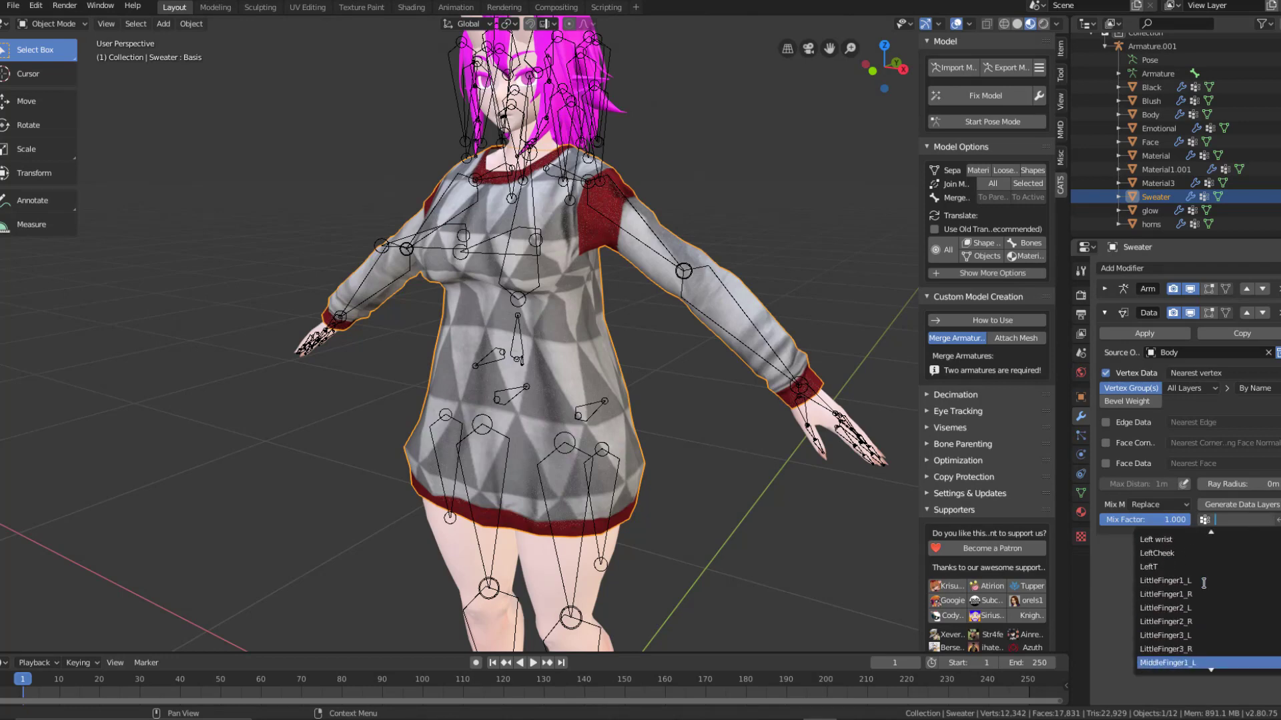
{"action": "left_click", "coordinate": [1100, 615]}
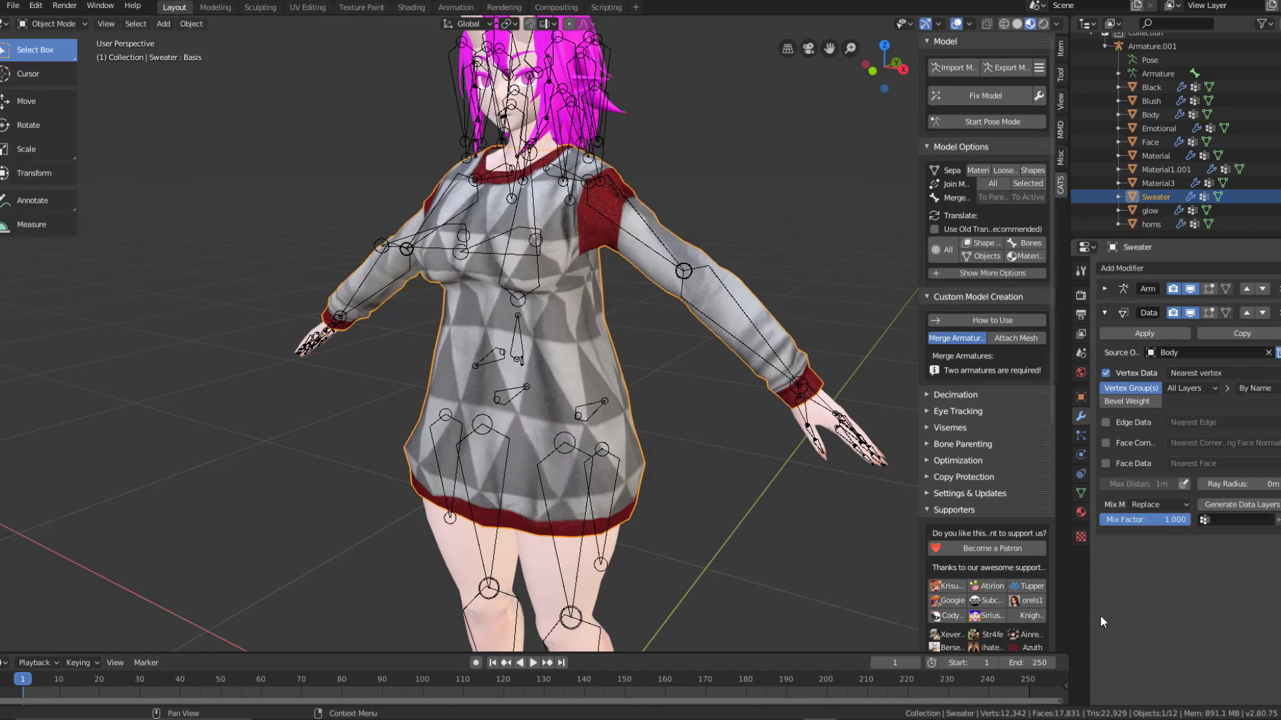
Step: Apply the Data Transfer modifier on the Sweater mesh
{"action": "left_click", "coordinate": [1118, 334]}
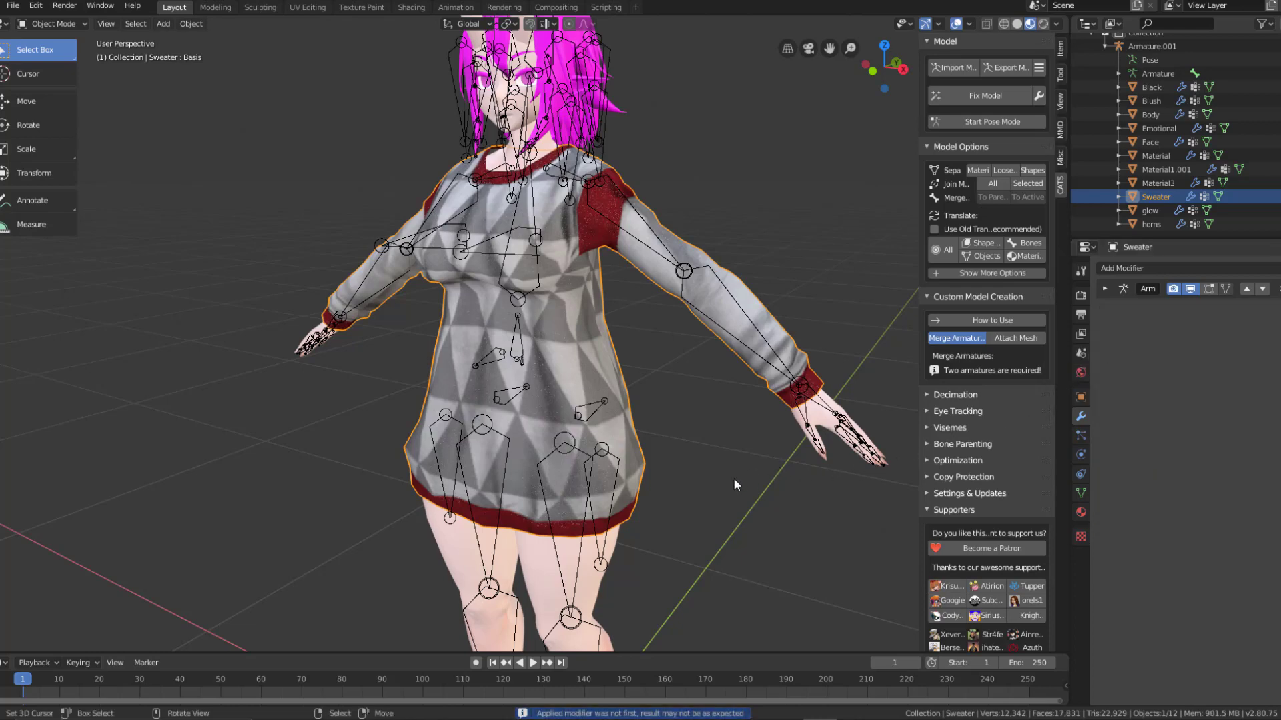
{"action": "middle_click_drag", "start_coordinate": [690, 481], "coordinate": [751, 463]}
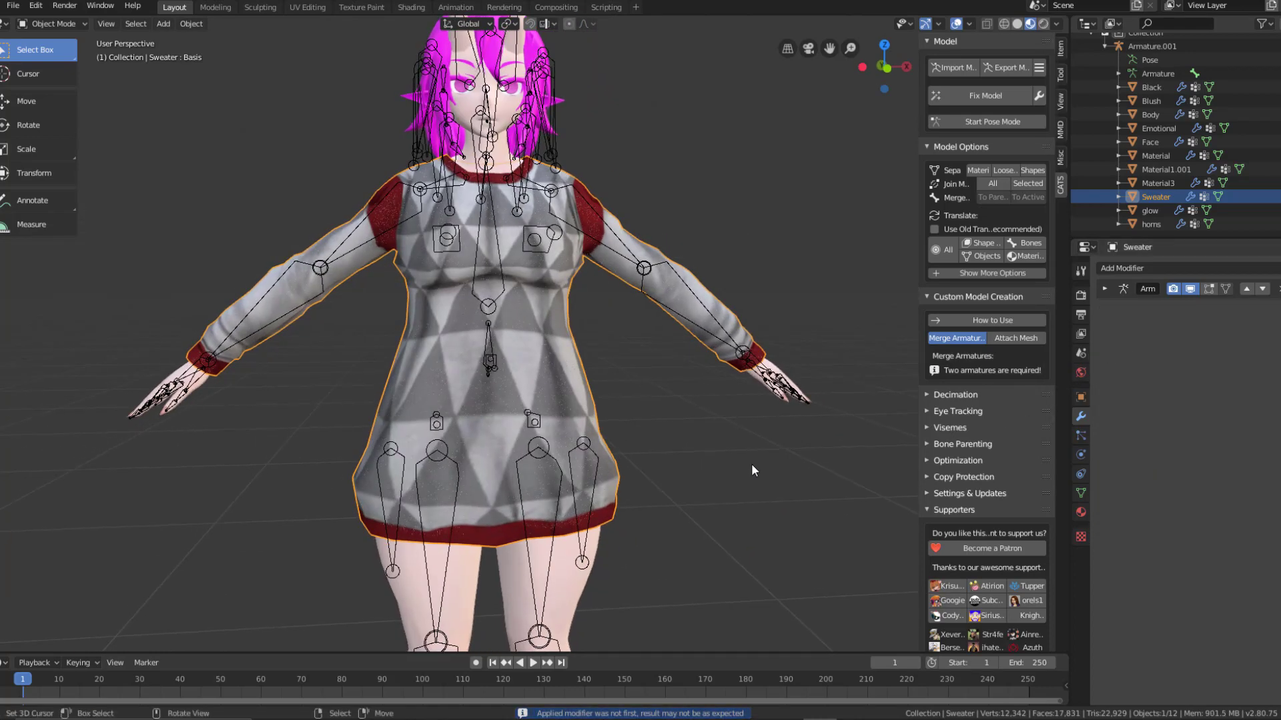
{"action": "middle_click_drag", "start_coordinate": [526, 260], "coordinate": [587, 247]}
{"action": "mouse_move", "coordinate": [690, 198]}
{"action": "middle_mouse_down"}
{"action": "mouse_move", "coordinate": [691, 219]}
{"action": "mouse_move", "coordinate": [731, 211]}
{"action": "mouse_move", "coordinate": [673, 210]}
{"action": "middle_mouse_up"}
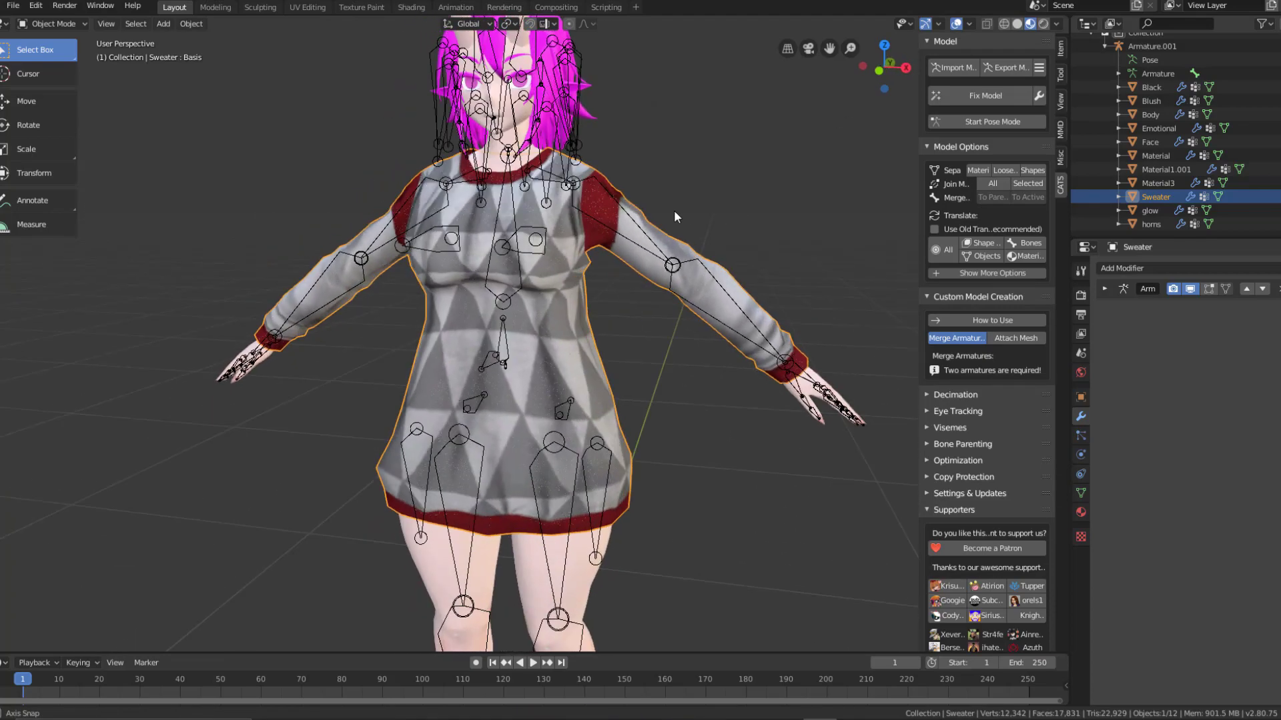
Step: Join all meshes into one and run Fix Model on the character
{"action": "left_click", "coordinate": [991, 185]}
{"action": "middle_click_drag", "start_coordinate": [686, 302], "coordinate": [738, 252]}
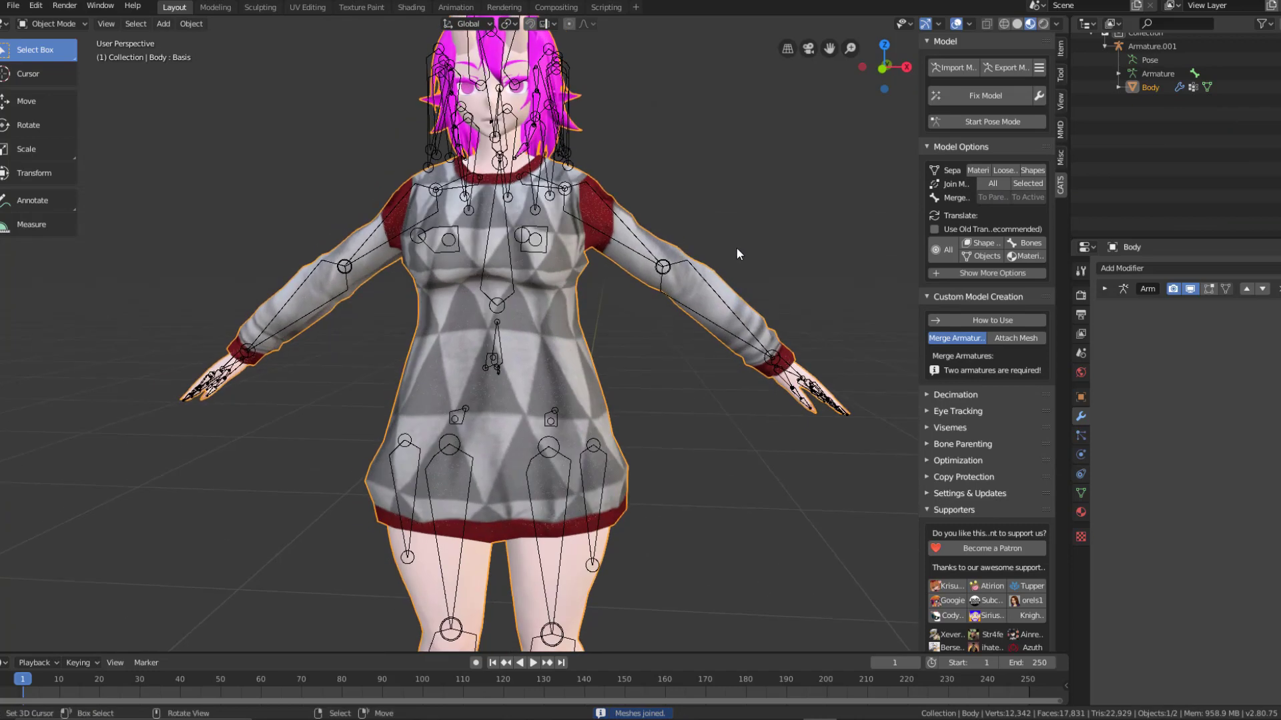
{"action": "left_click", "coordinate": [970, 99]}
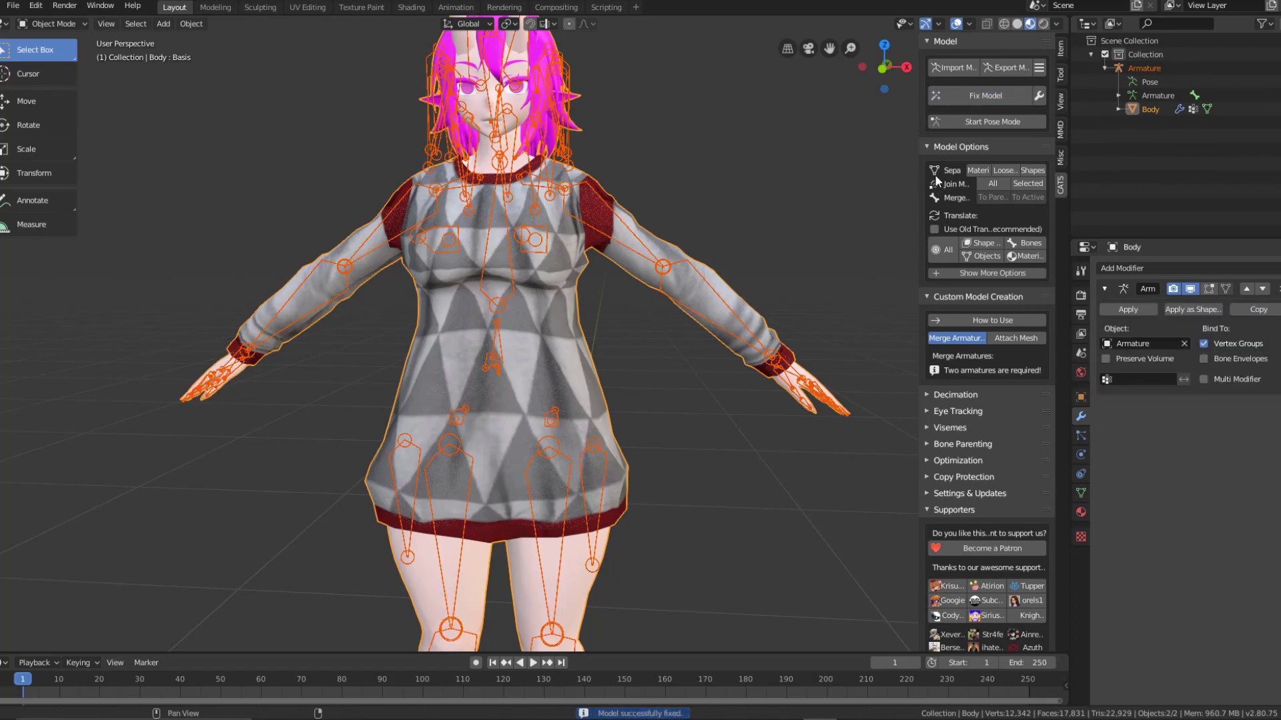
Step: Start pose mode and try rotating the Left arm and Right arm bones to test the sleeves, cancelling each rotation
{"action": "left_click", "coordinate": [980, 117]}
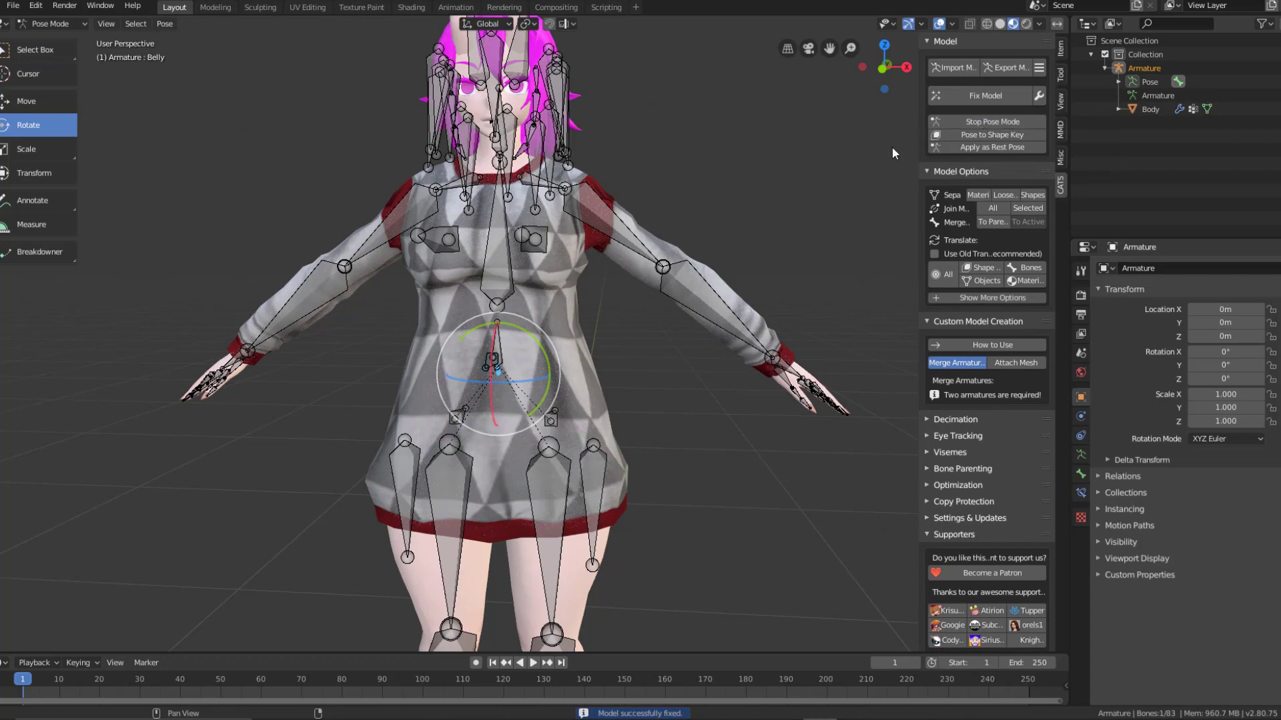
{"action": "left_click", "coordinate": [623, 239]}
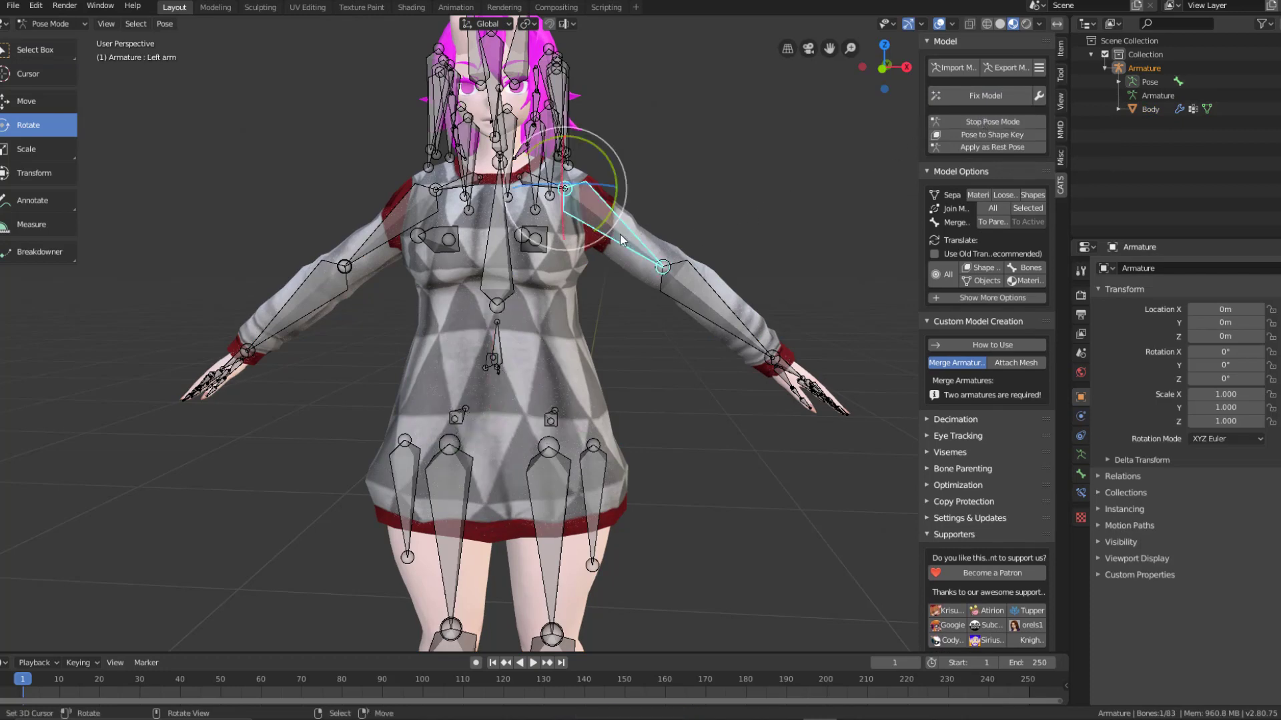
{"action": "key", "text": "r"}
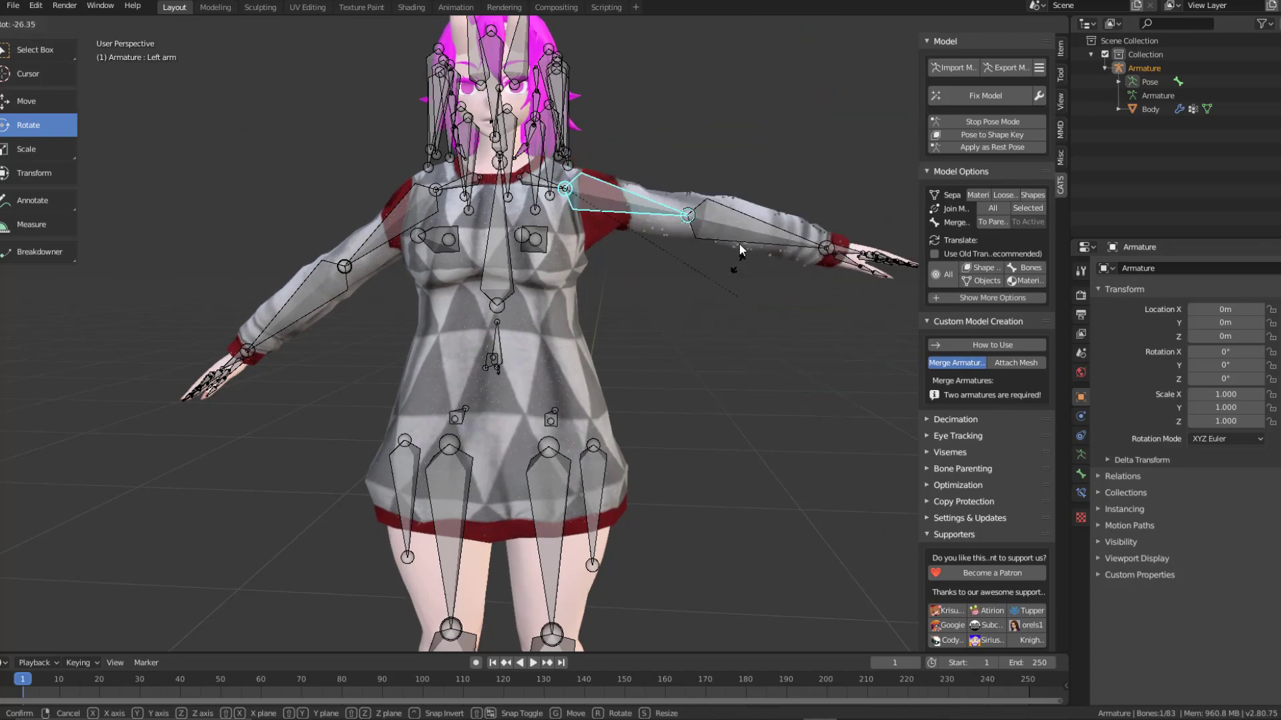
{"action": "right_click", "coordinate": [742, 170]}
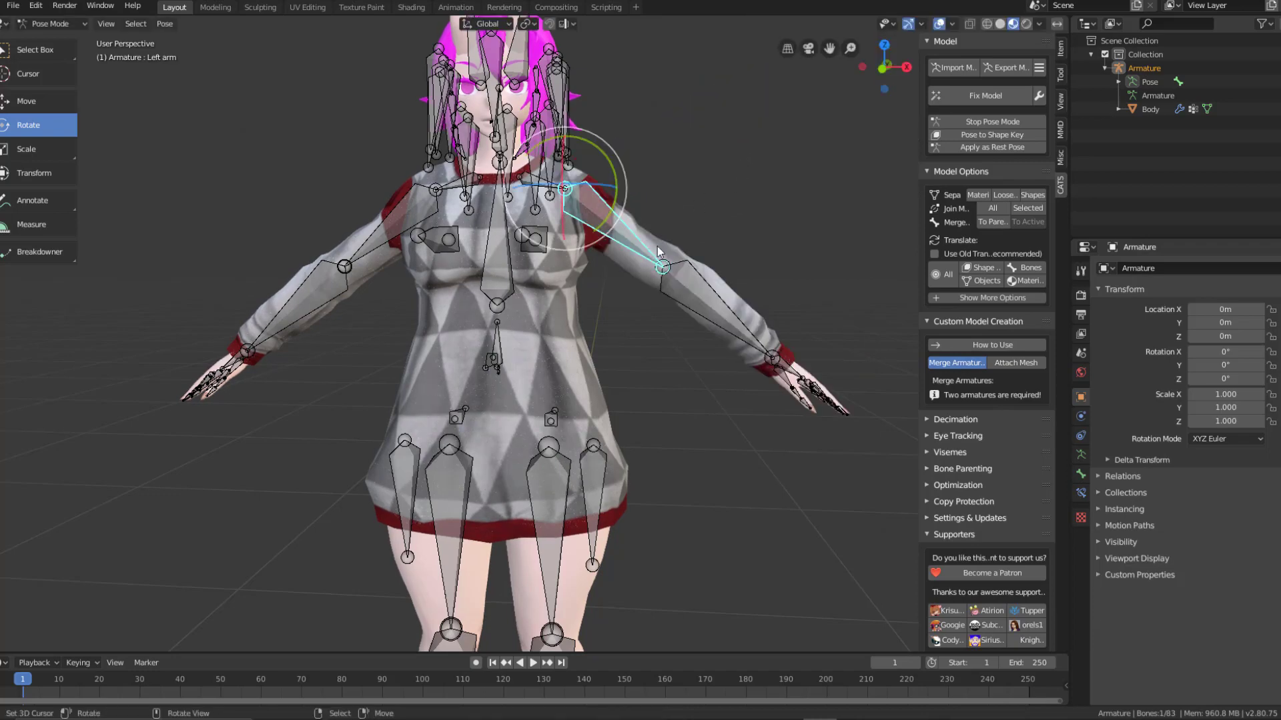
{"action": "key", "text": "r"}
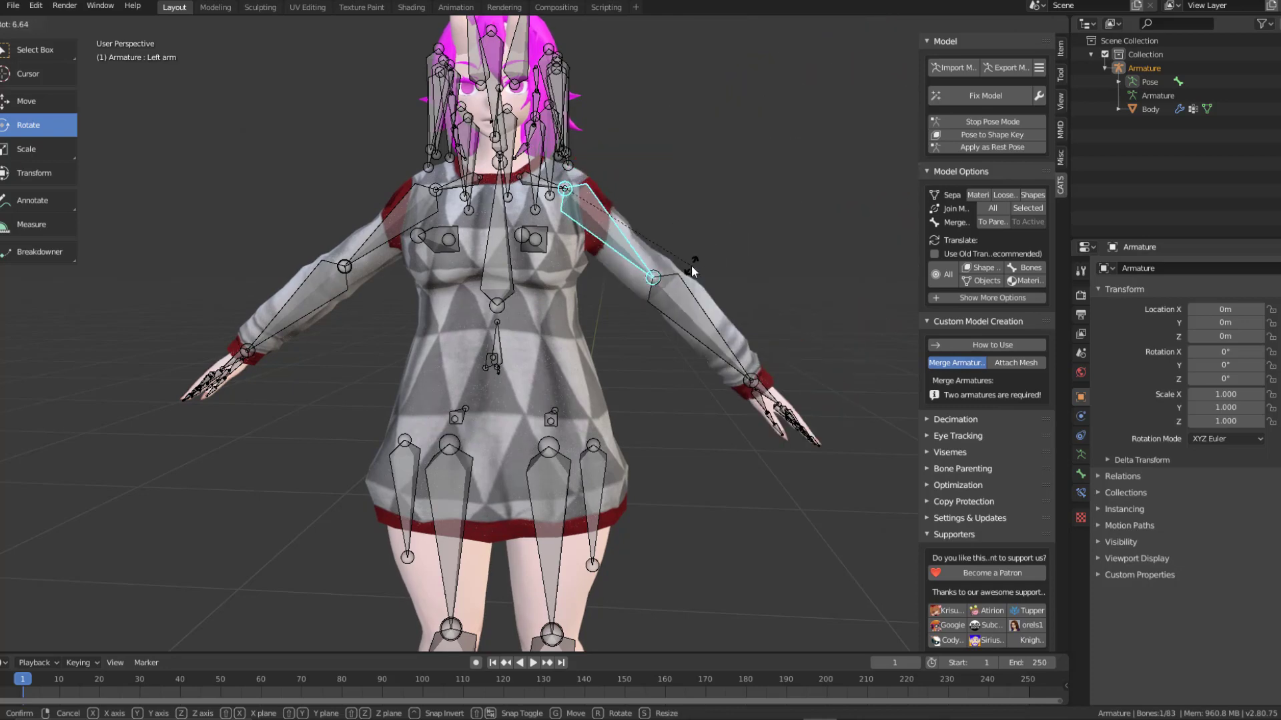
{"action": "right_click", "coordinate": [691, 265]}
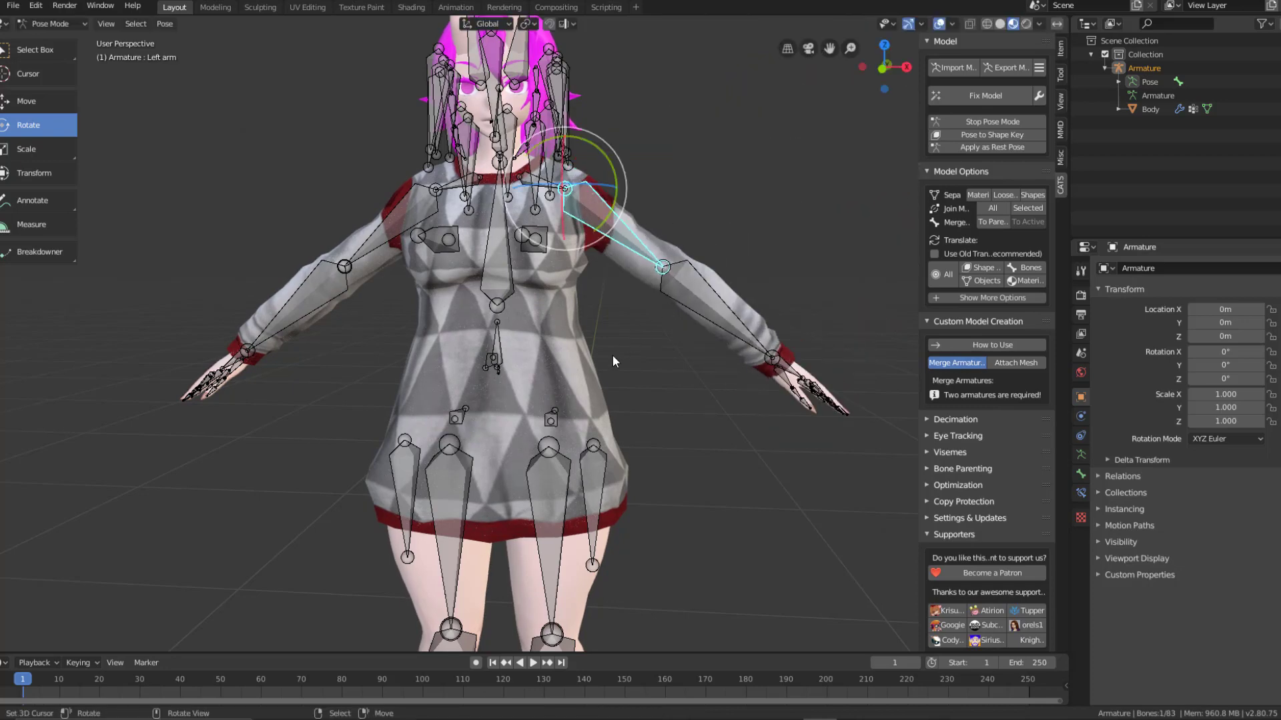
{"action": "left_click", "coordinate": [385, 234]}
{"action": "key", "text": "r"}
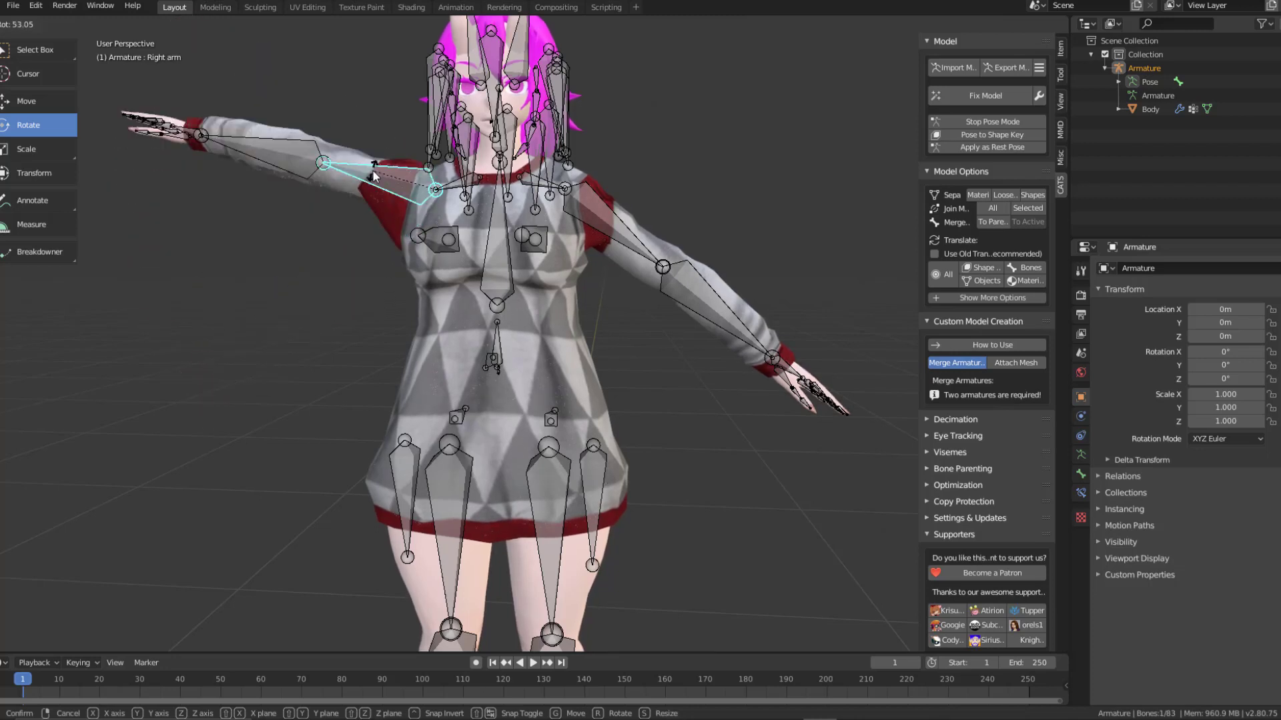
{"action": "right_click", "coordinate": [497, 287]}
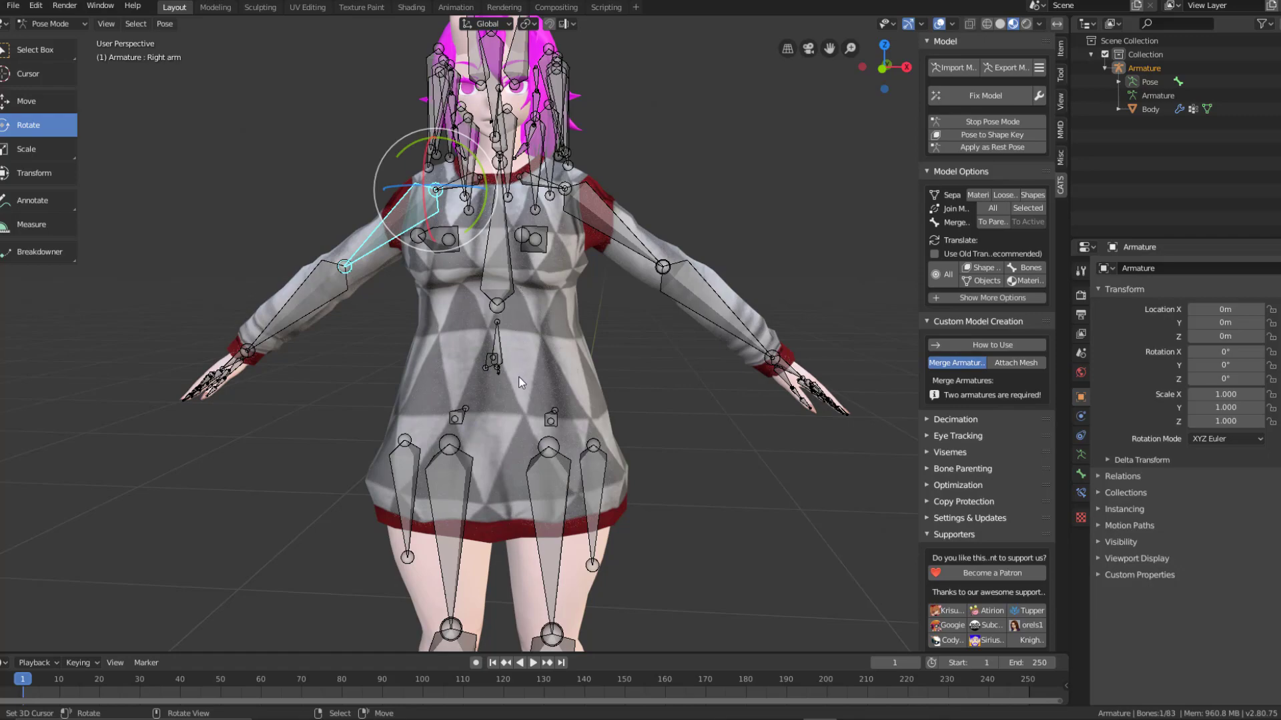
Step: Try rotating and moving the Breast1_R bone to test how the sweater's chest follows, cancelling both transforms
{"action": "middle_click_drag", "start_coordinate": [482, 367], "coordinate": [327, 397]}
{"action": "left_click", "coordinate": [467, 216]}
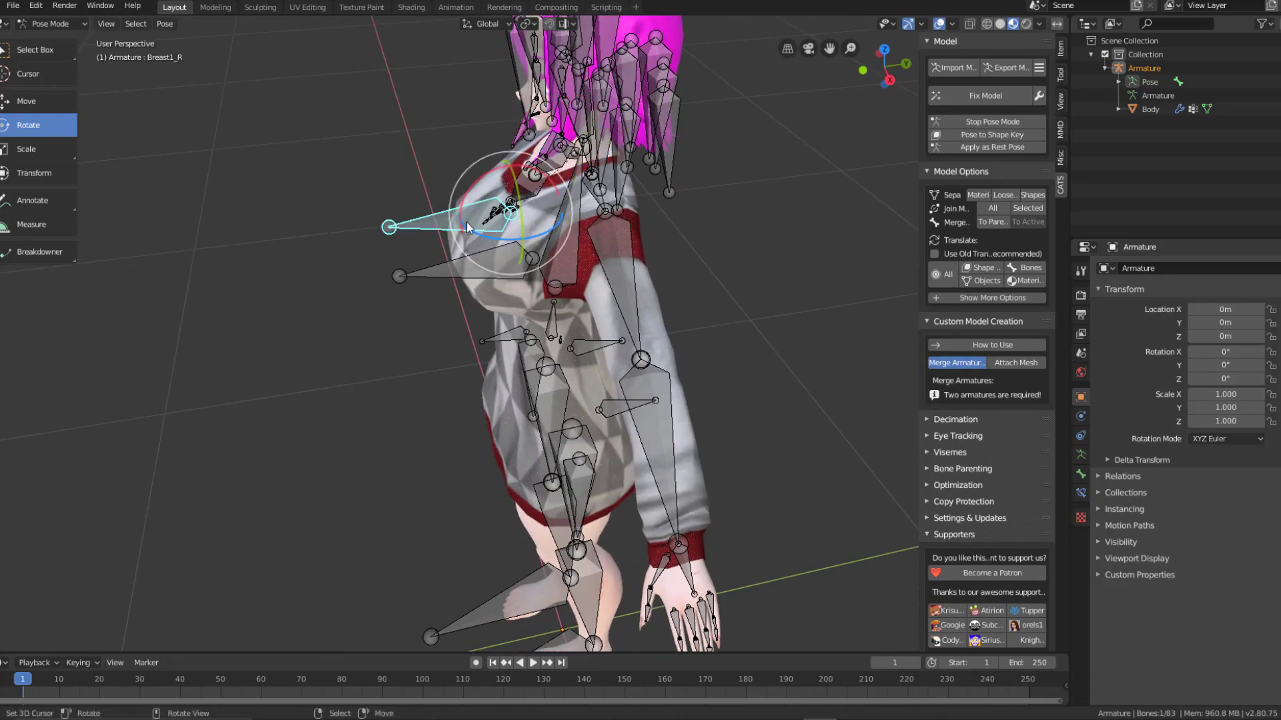
{"action": "middle_click_drag", "start_coordinate": [467, 217], "coordinate": [538, 226]}
{"action": "key", "text": "r"}
{"action": "right_click", "coordinate": [497, 210]}
{"action": "key", "text": "g"}
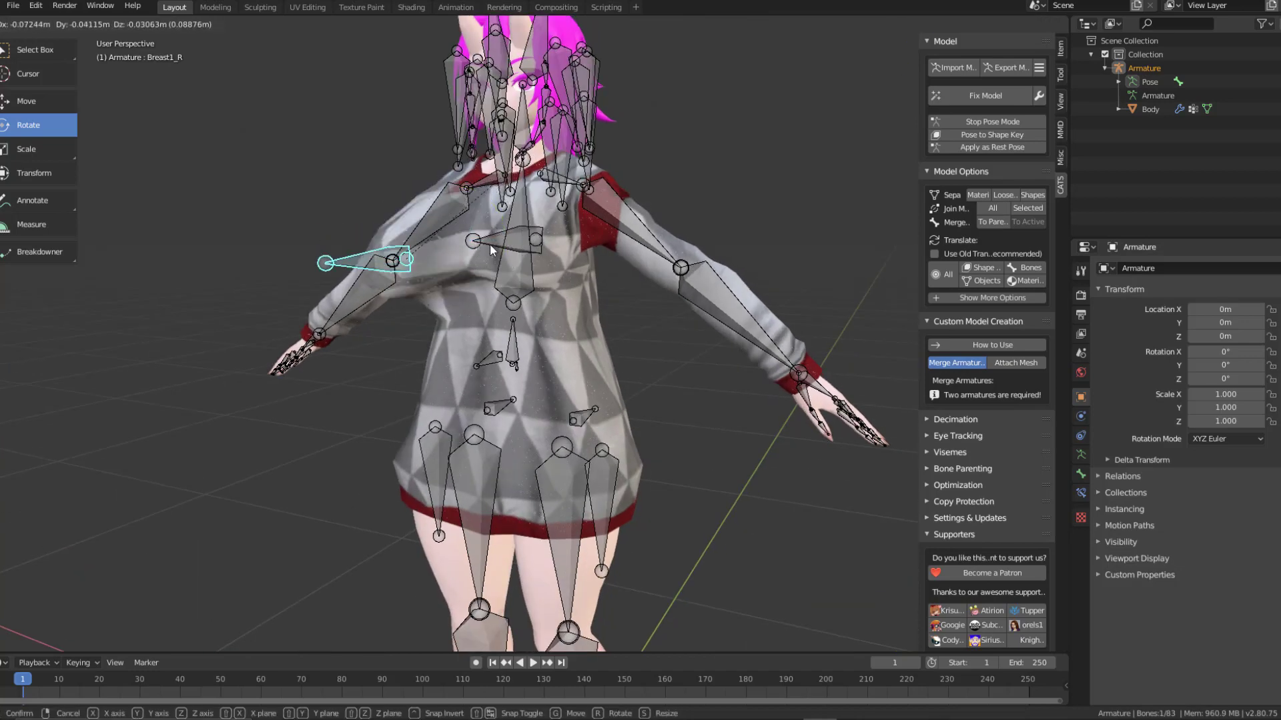
{"action": "right_click", "coordinate": [482, 254]}
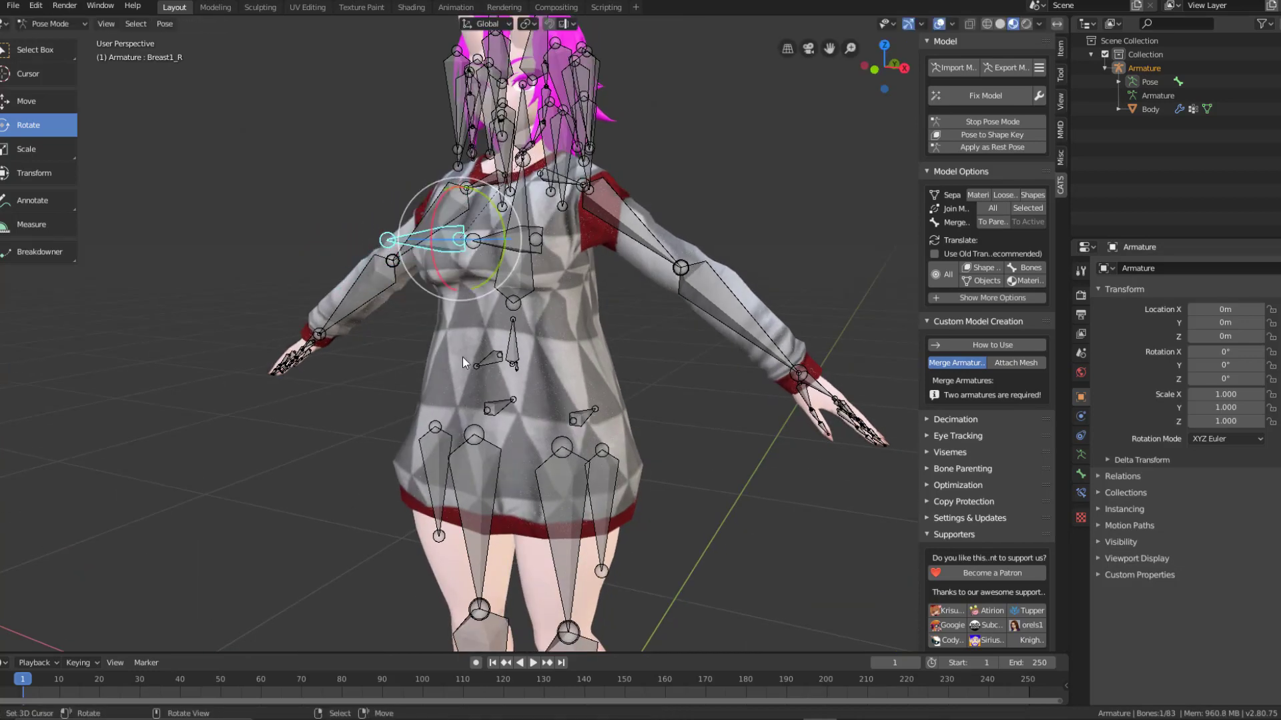
Step: Try moving the RightT thigh bone and the LeftCheek bone to test the sweater's lower part, cancelling each move
{"action": "left_click", "coordinate": [437, 449]}
{"action": "key", "text": "g"}
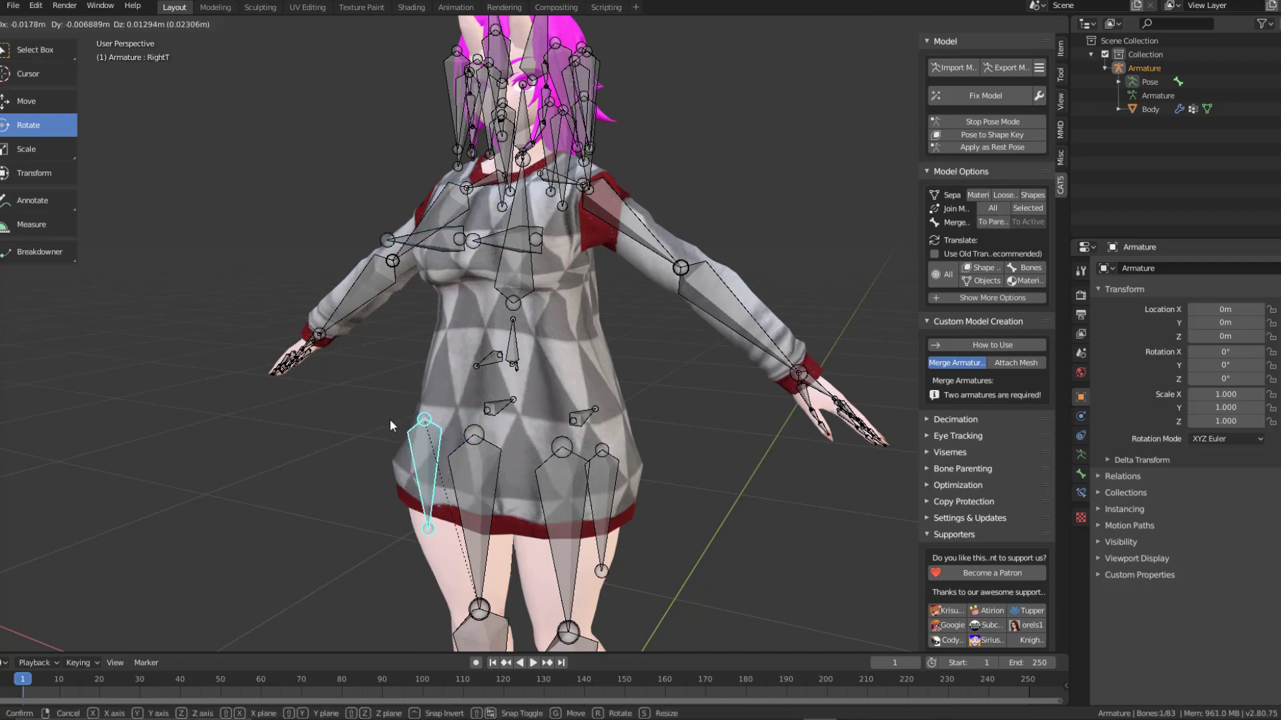
{"action": "right_click", "coordinate": [381, 445]}
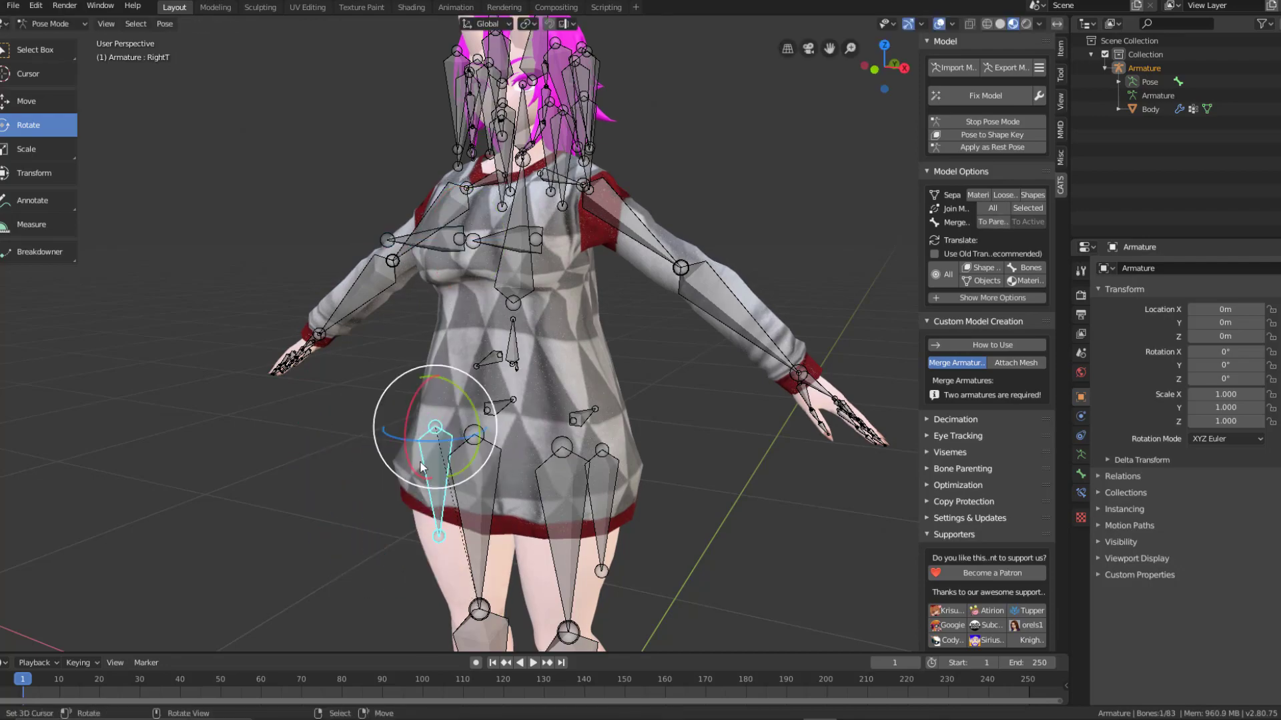
{"action": "middle_click_drag", "start_coordinate": [430, 434], "coordinate": [300, 437]}
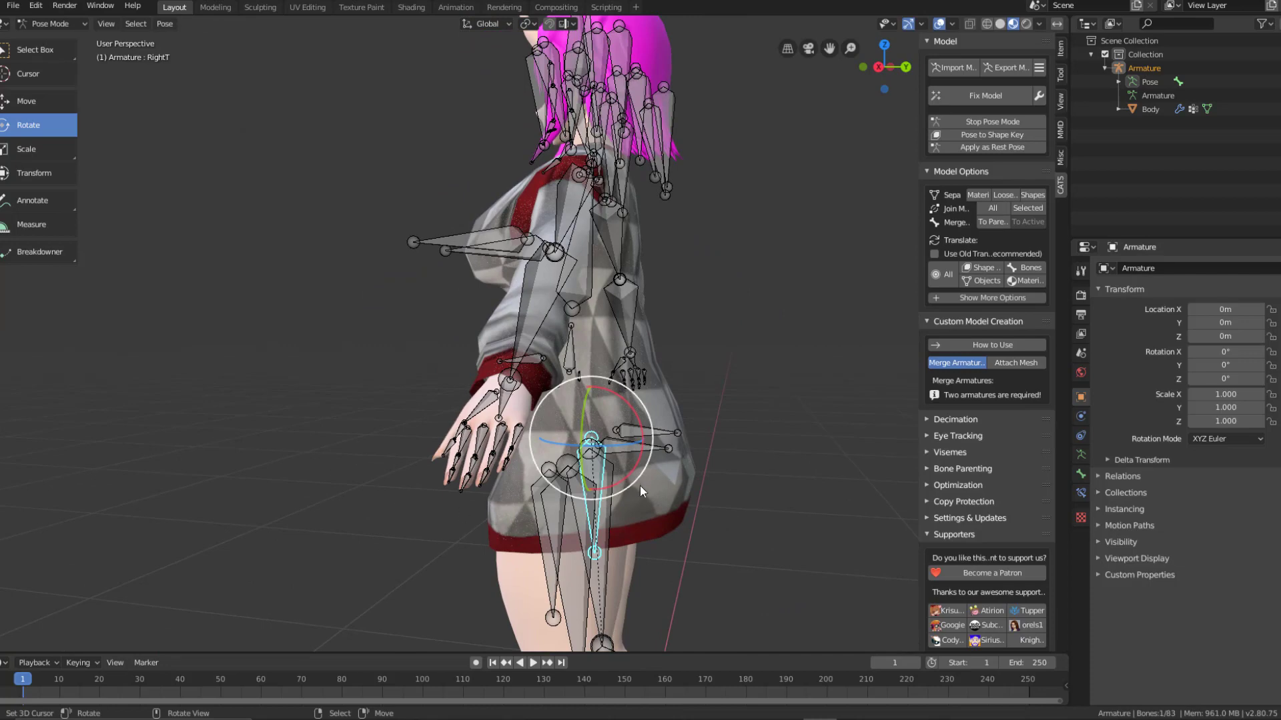
{"action": "left_click", "coordinate": [637, 451]}
{"action": "key", "text": "g"}
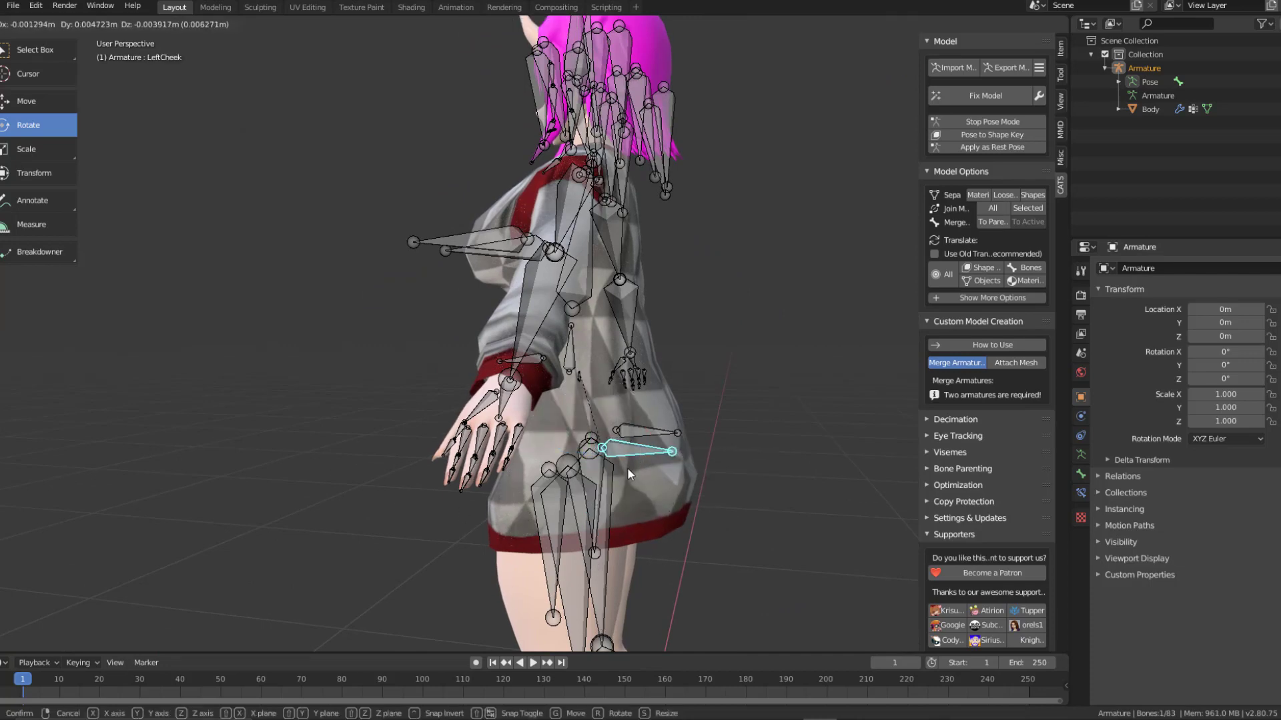
{"action": "right_click", "coordinate": [574, 417]}
Step: Try moving the Belly bone to test the front of the sweater, cancelling the move
{"action": "middle_click_drag", "start_coordinate": [574, 416], "coordinate": [609, 386]}
{"action": "right_click", "coordinate": [517, 365]}
{"action": "middle_click_drag", "start_coordinate": [516, 365], "coordinate": [574, 371]}
{"action": "key", "text": "g"}
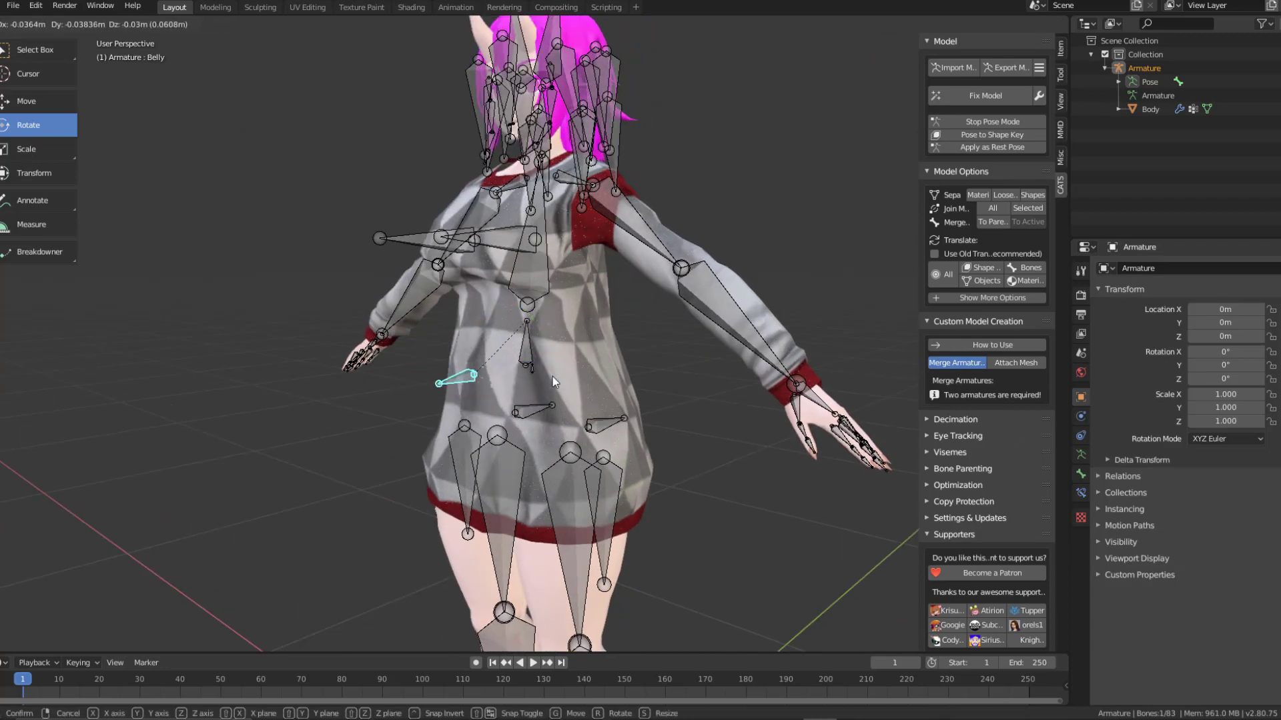
{"action": "right_click", "coordinate": [423, 401]}
{"action": "middle_click_drag", "start_coordinate": [423, 401], "coordinate": [563, 361]}
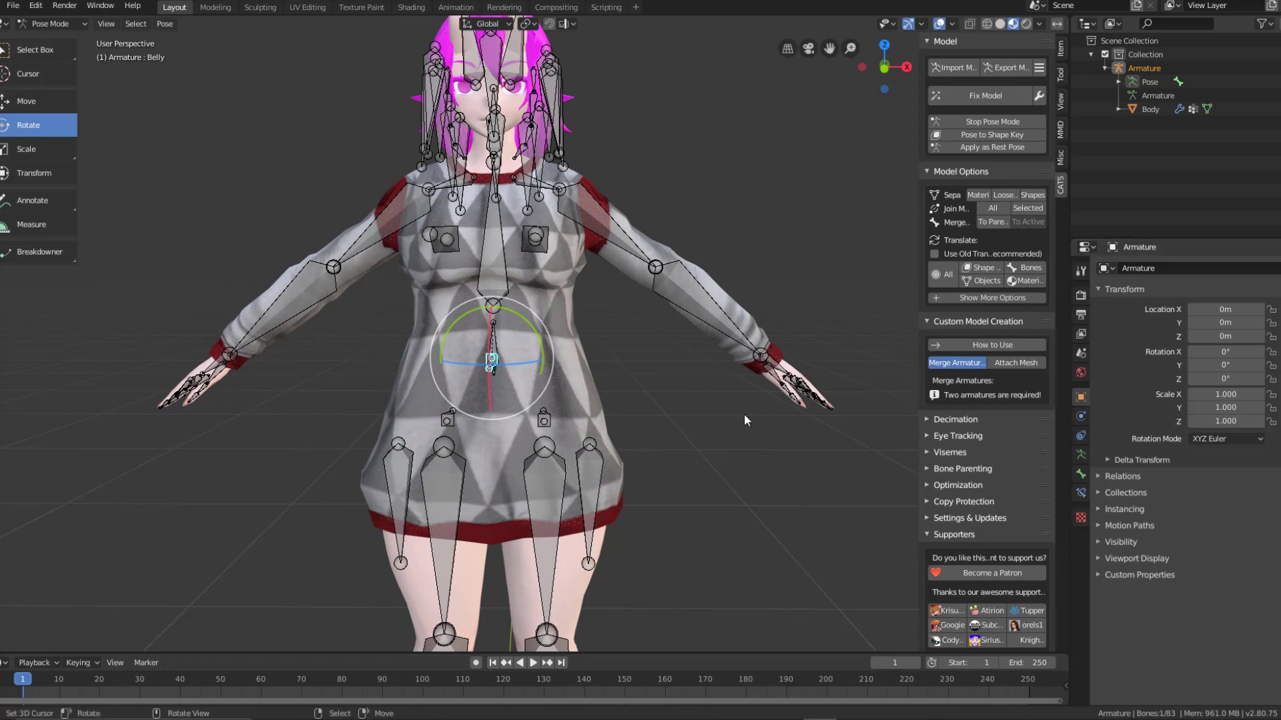
Step: Examine the sweater's fit on the whole character from the front, the side and close up
{"action": "scroll", "coordinate": [460, 323], "scroll_direction": "down", "scroll_amount": 1}
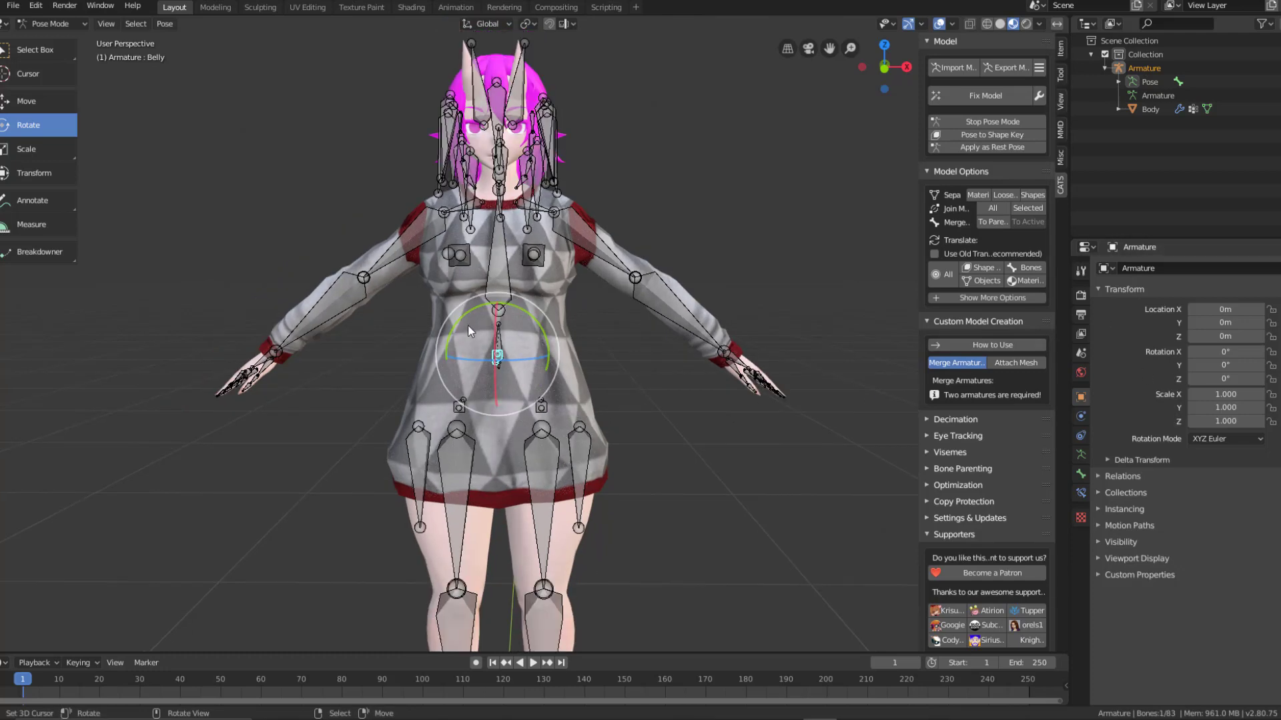
{"action": "scroll", "coordinate": [467, 326], "scroll_direction": "up", "scroll_amount": 2}
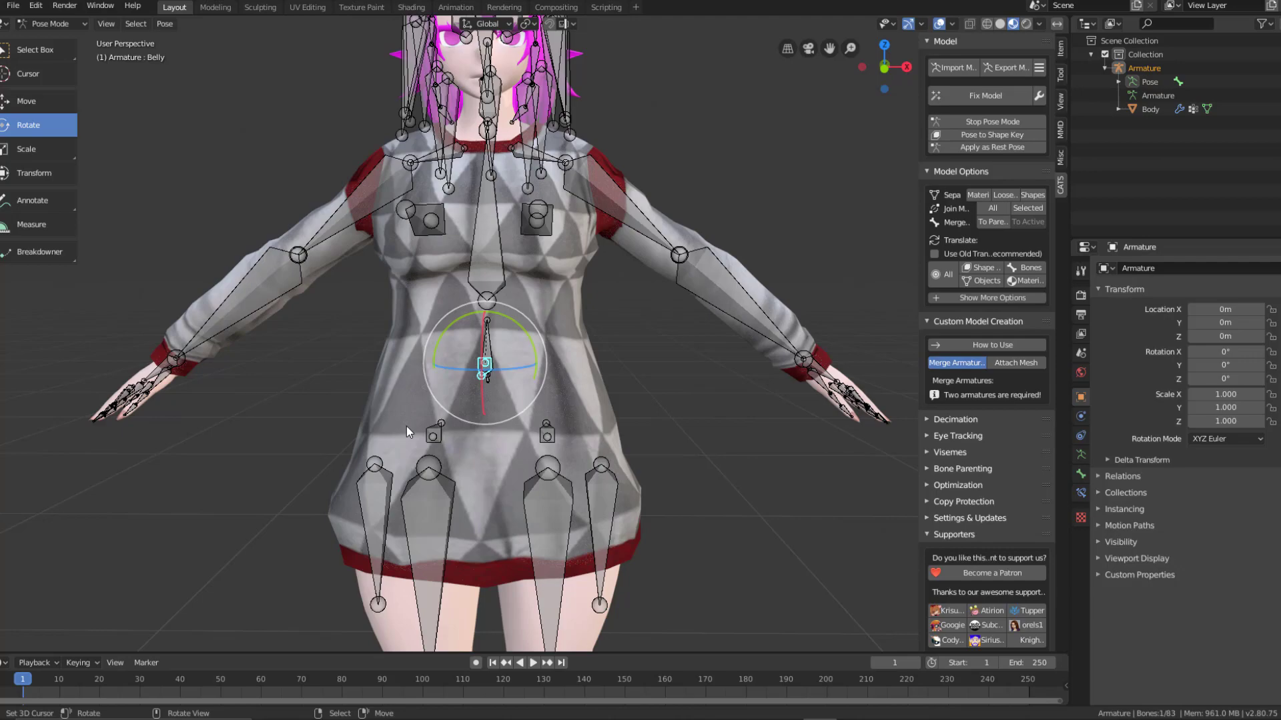
{"action": "scroll", "coordinate": [470, 309], "scroll_direction": "down", "scroll_amount": 6}
{"action": "middle_click_drag", "start_coordinate": [686, 526], "coordinate": [568, 507]}
{"action": "middle_click_drag", "start_coordinate": [539, 632], "coordinate": [507, 436]}
{"action": "middle_click_drag", "start_coordinate": [510, 515], "coordinate": [661, 580]}
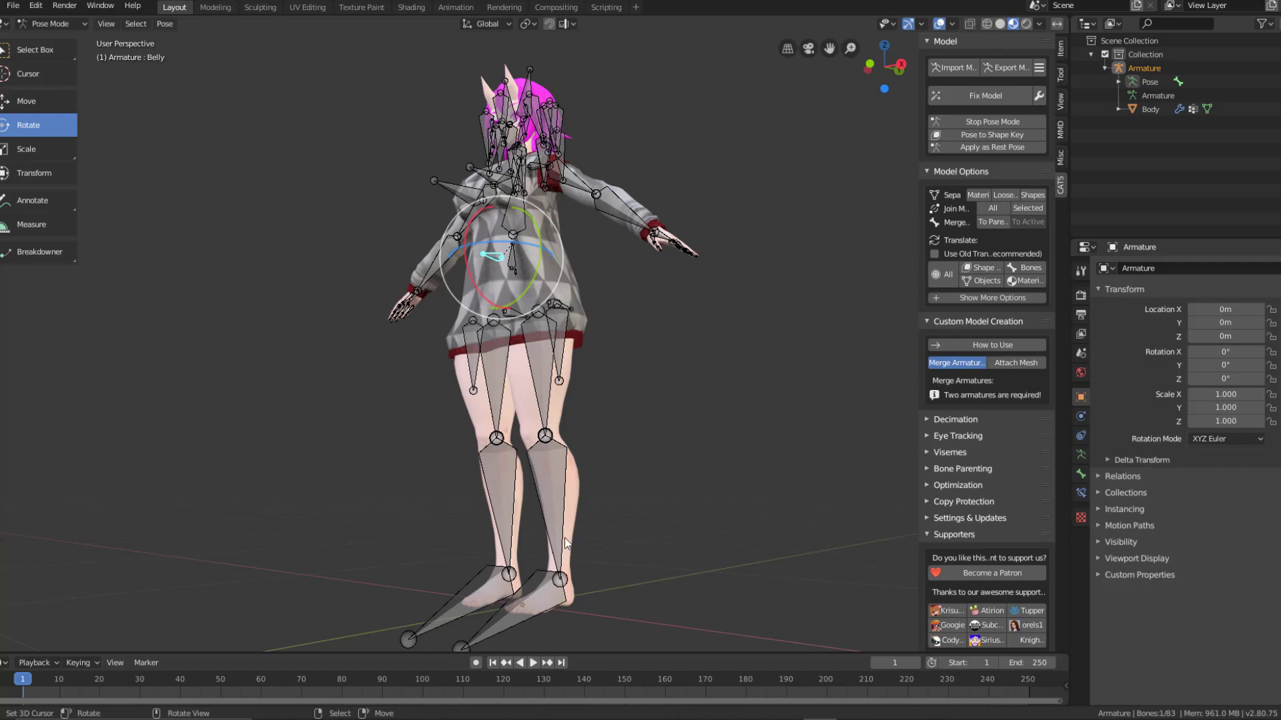
{"action": "middle_click_drag", "start_coordinate": [574, 492], "coordinate": [604, 635]}
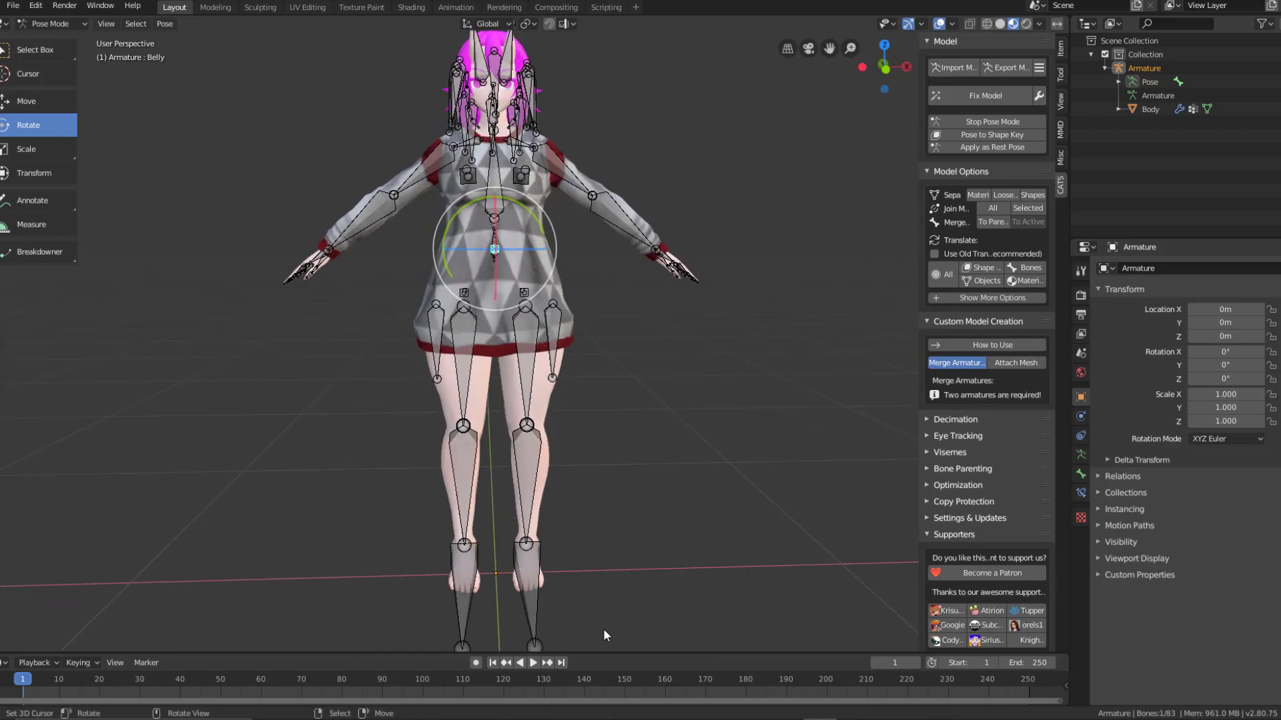
{"action": "mouse_move", "coordinate": [650, 501]}
{"action": "middle_mouse_down"}
{"action": "mouse_move", "coordinate": [579, 478]}
{"action": "mouse_move", "coordinate": [297, 450]}
{"action": "mouse_move", "coordinate": [605, 467]}
{"action": "mouse_move", "coordinate": [746, 498]}
{"action": "mouse_move", "coordinate": [639, 494]}
{"action": "middle_mouse_up"}
{"action": "scroll", "coordinate": [657, 534], "scroll_direction": "up", "scroll_amount": 2}
{"action": "scroll", "coordinate": [670, 563], "scroll_direction": "up", "scroll_amount": 5}
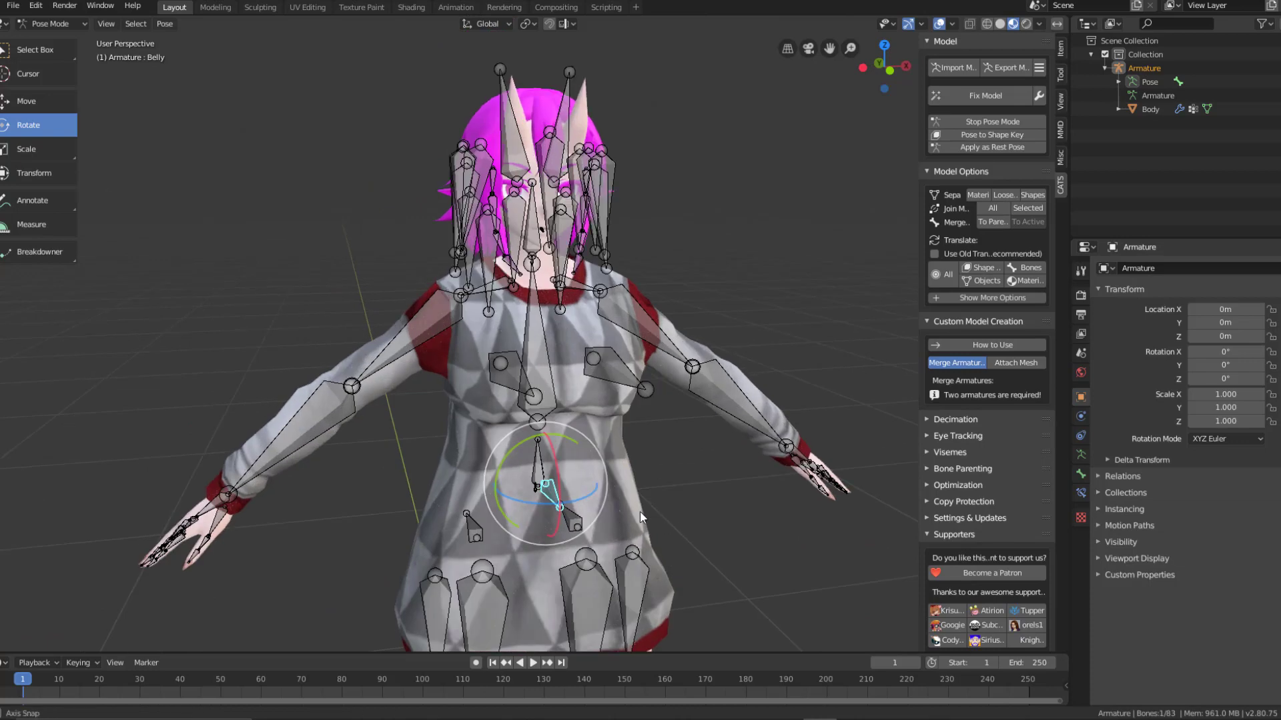
{"action": "middle_click_drag", "start_coordinate": [607, 497], "coordinate": [533, 433]}
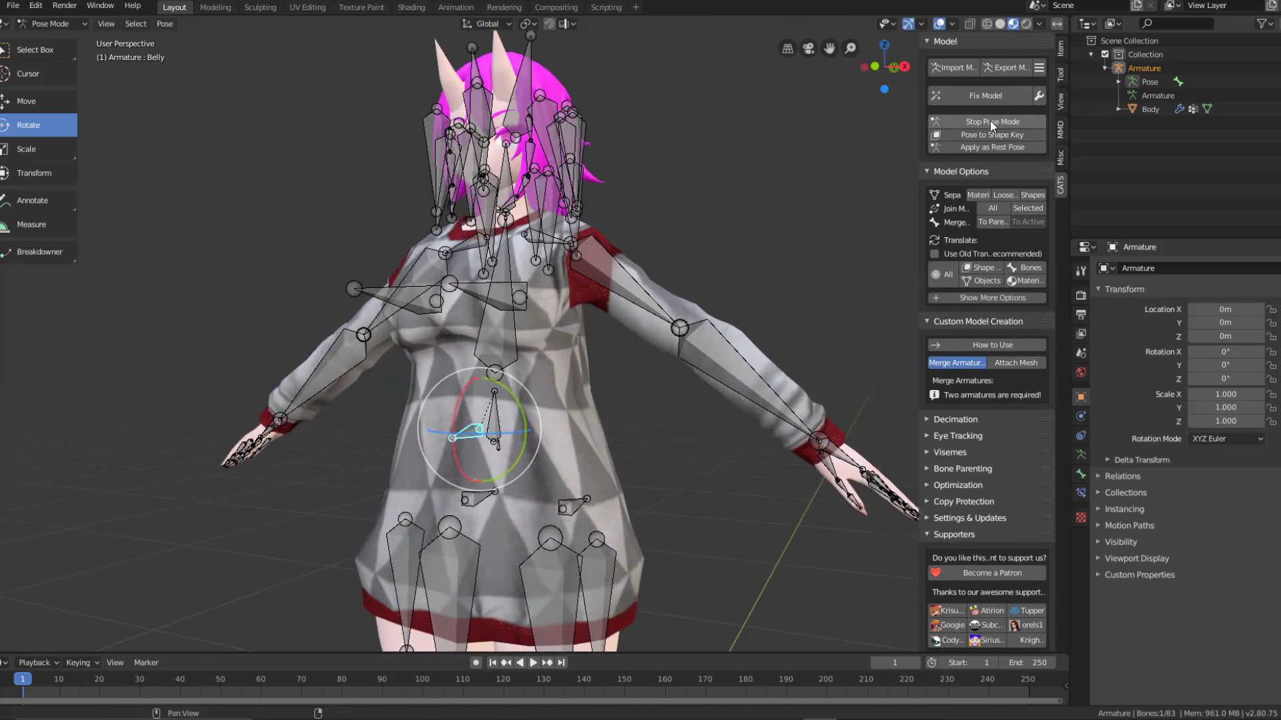